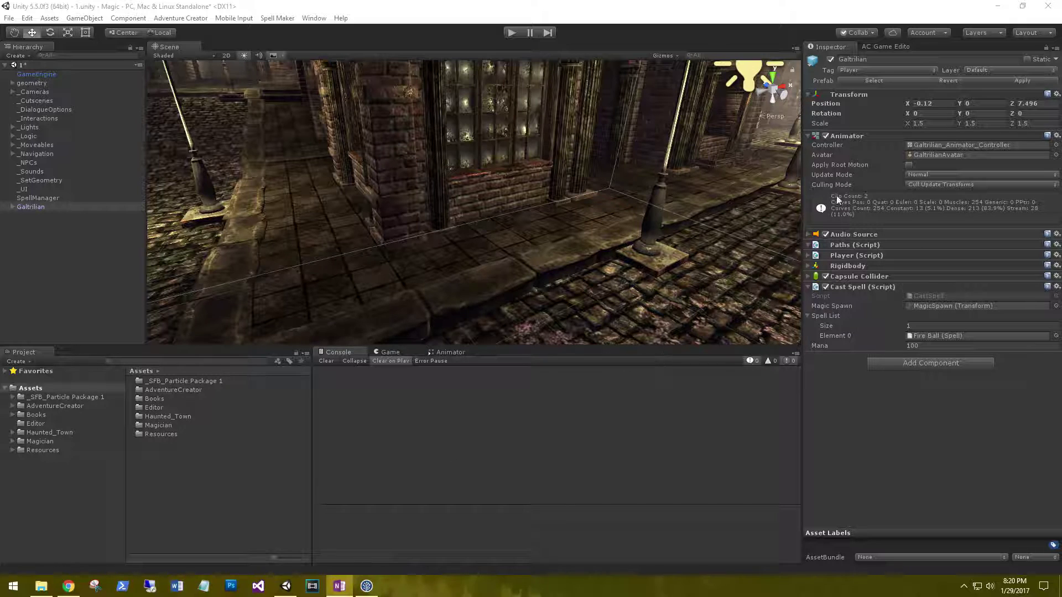
# Examine the Options, Save, Conversation and Load menus in the Adventure Creator menu manager
pyautogui.click(878, 47)
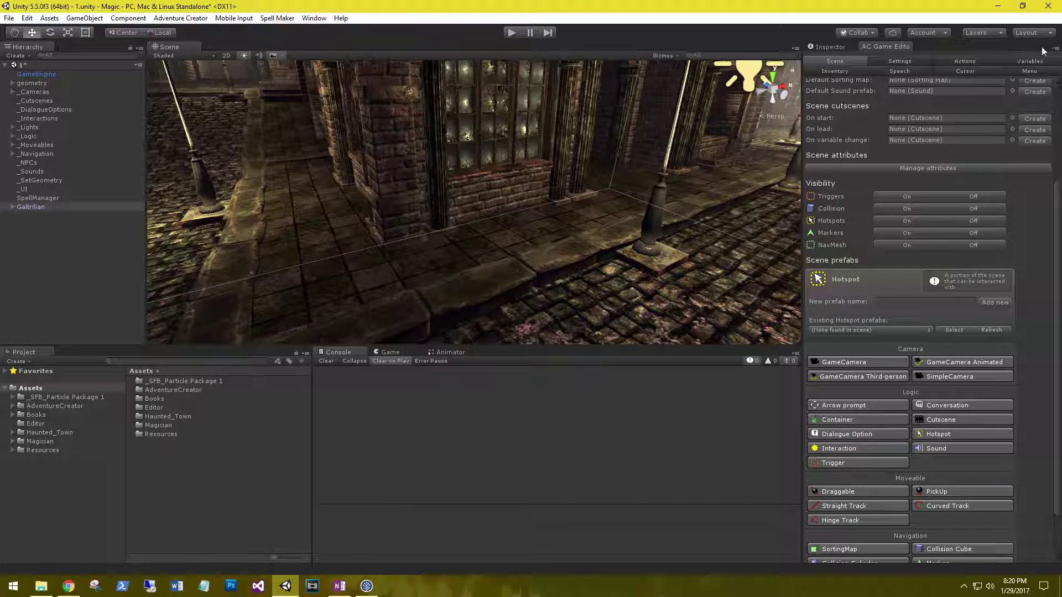
pyautogui.click(1030, 71)
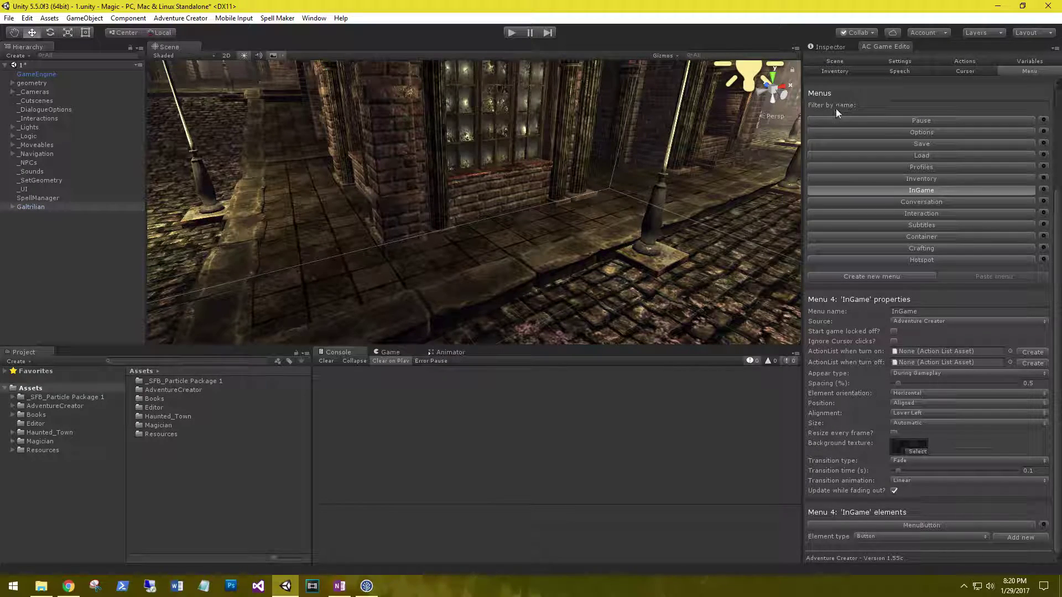
pyautogui.click(852, 130)
pyautogui.click(857, 145)
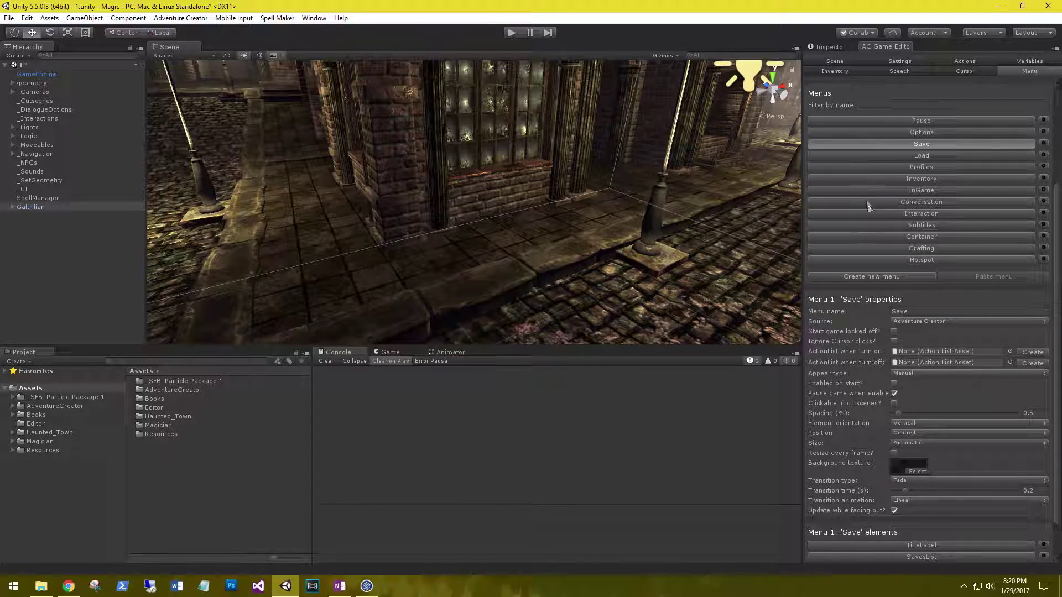
pyautogui.click(873, 202)
pyautogui.click(874, 156)
pyautogui.scroll(-2, 880, 188)
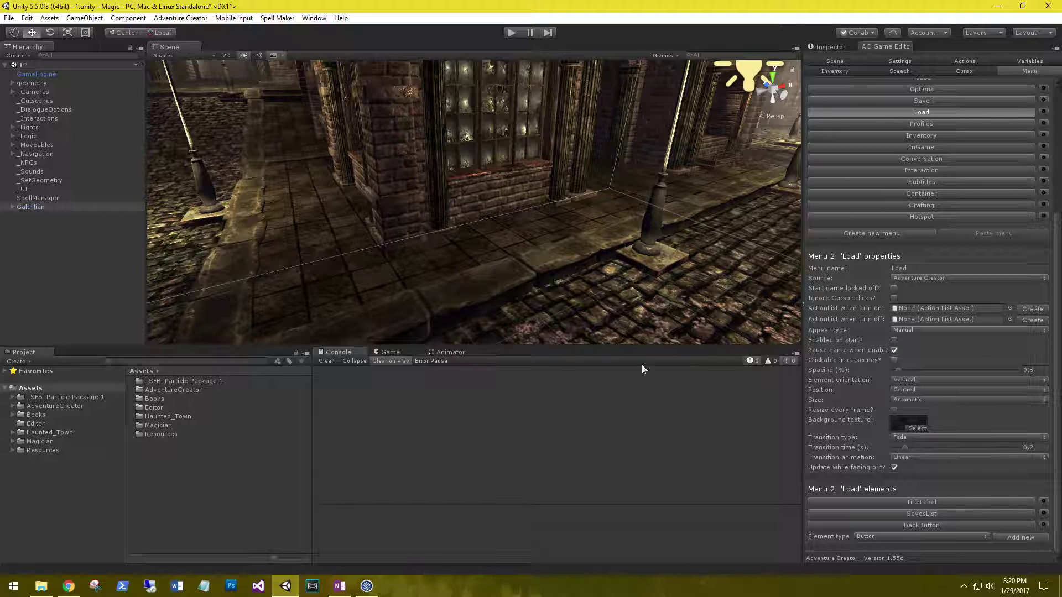
# Look through the AdventureCreator Demo folder, the global menu settings and the list of menus
pyautogui.click(12, 406)
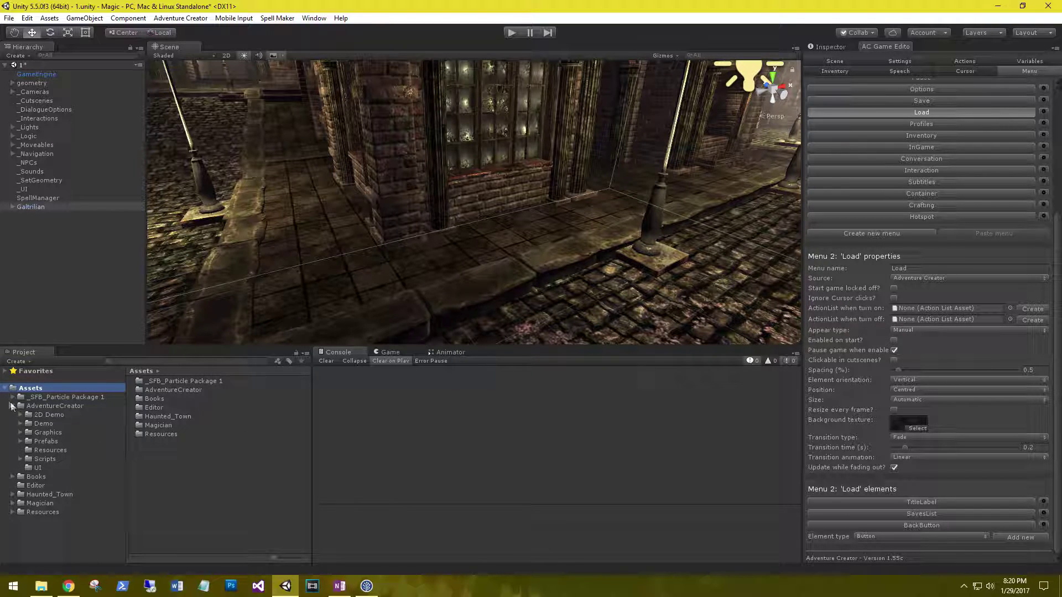
pyautogui.click(43, 424)
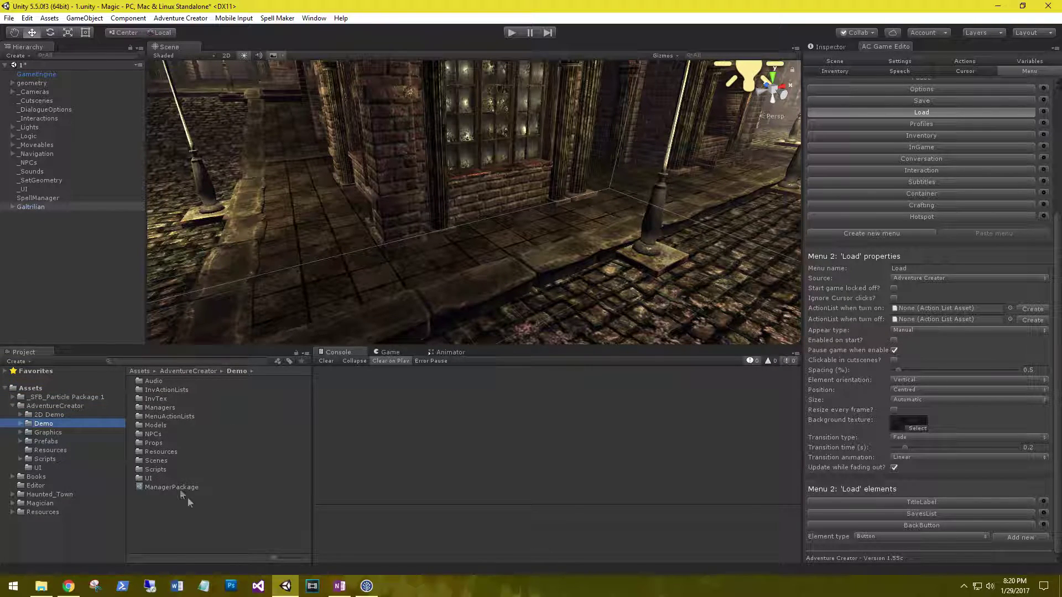
pyautogui.scroll(5, 851, 396)
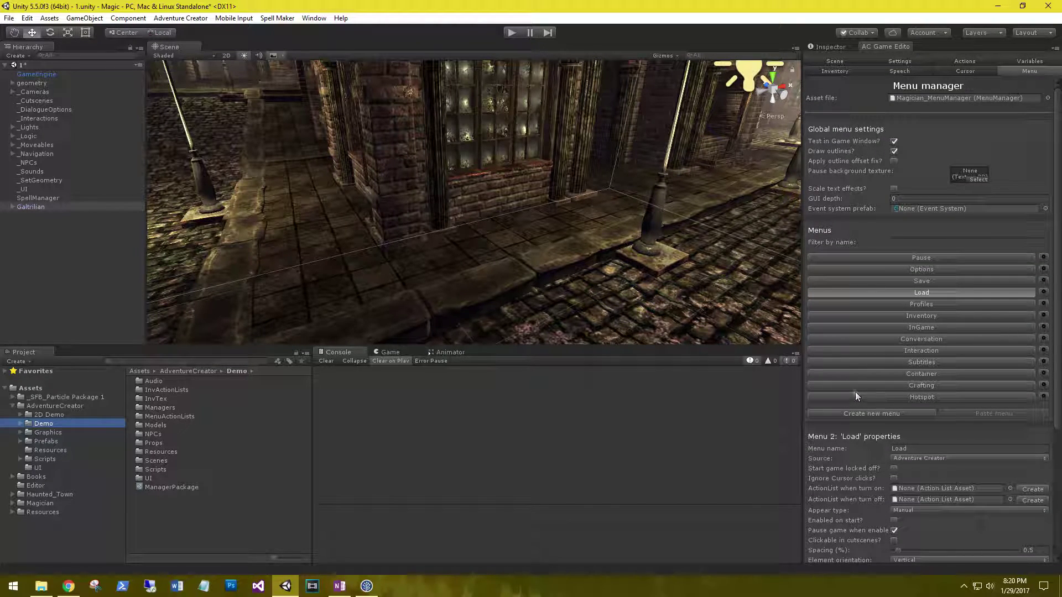
pyautogui.scroll(-4, 878, 290)
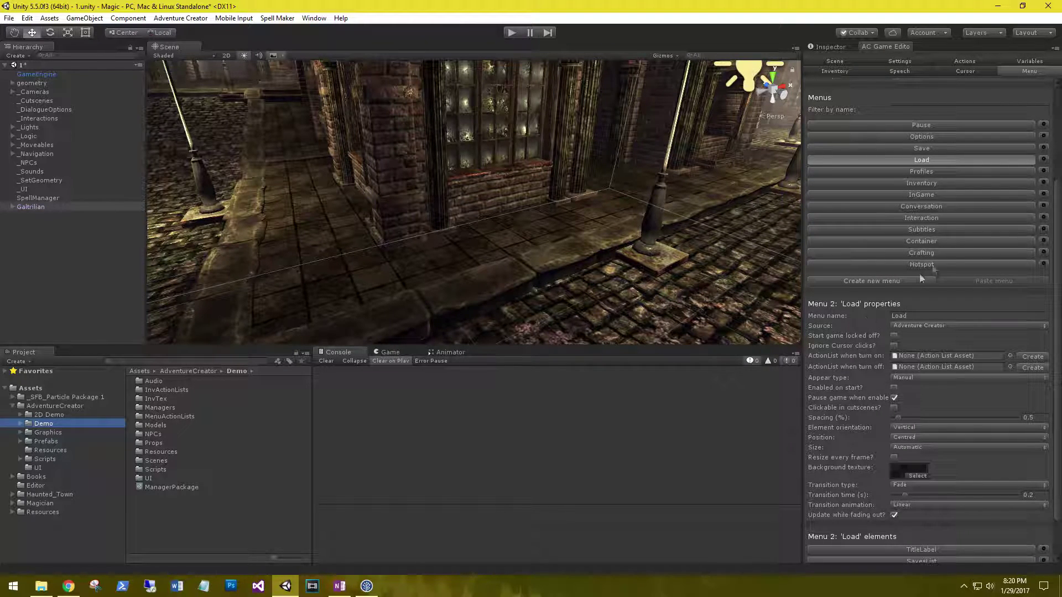
pyautogui.scroll(-2, 893, 179)
pyautogui.scroll(4, 892, 180)
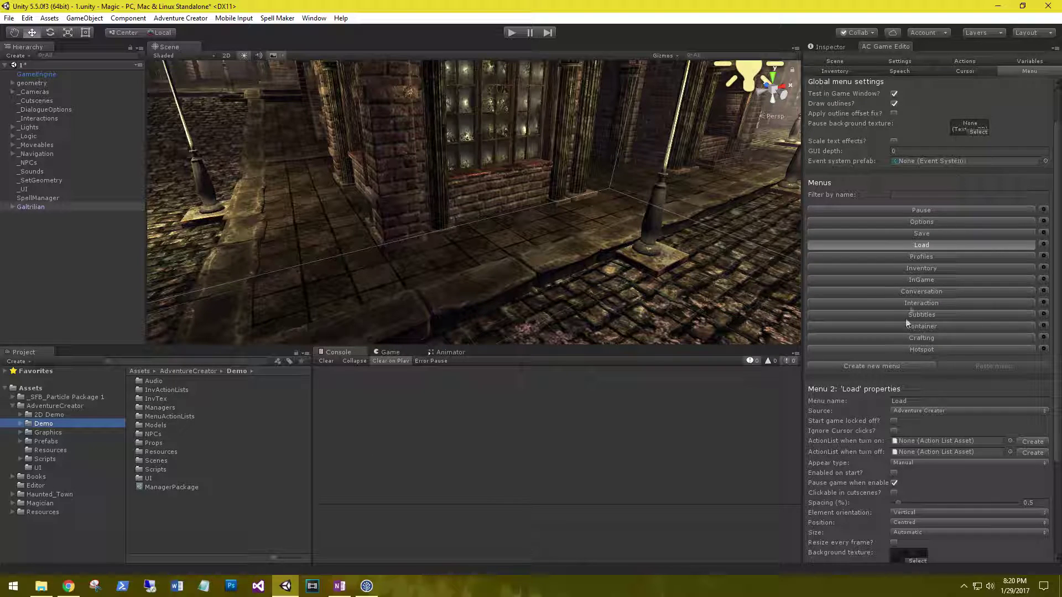
pyautogui.scroll(2, 918, 274)
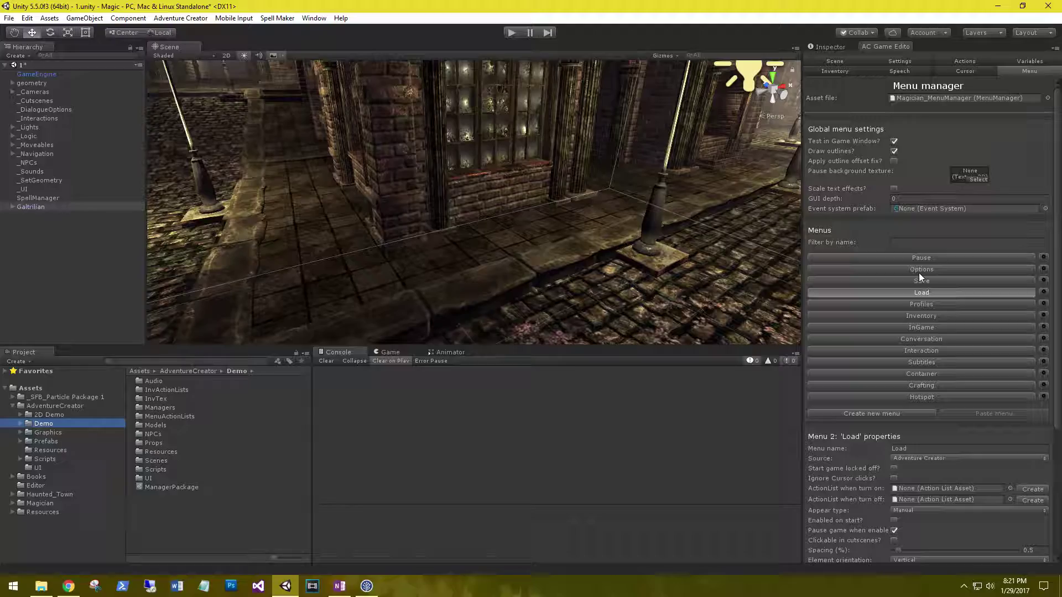
# Play-test the scene, opening and closing the pause menu in the game, and end the test
pyautogui.click(530, 238)
pyautogui.press('f')
pyautogui.keyDown('alt'); pyautogui.moveTo(568, 303); pyautogui.dragTo(664, 294); pyautogui.keyUp('alt')
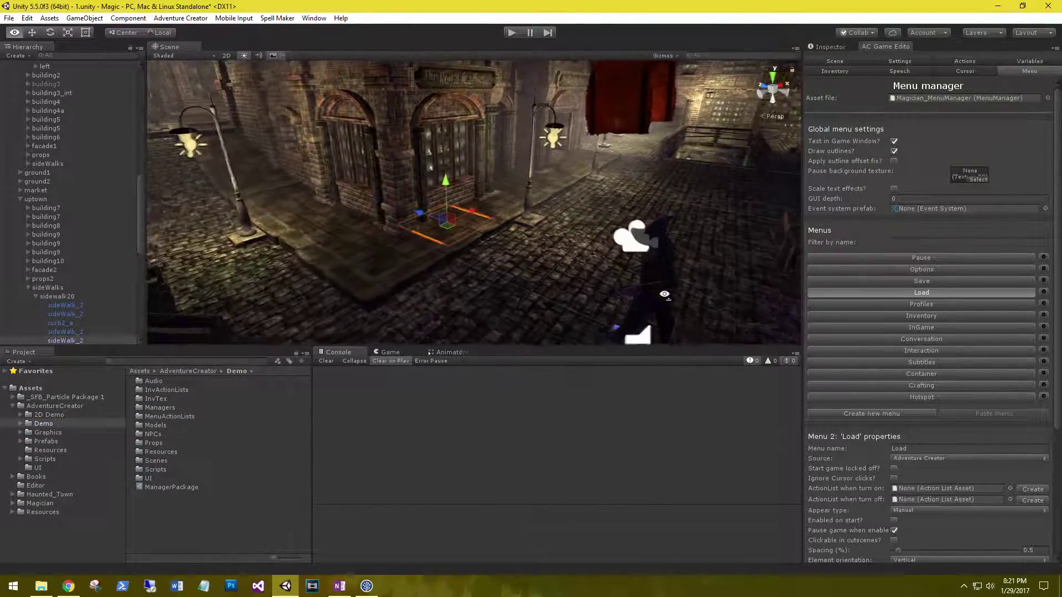
pyautogui.click(664, 294)
pyautogui.click(511, 32)
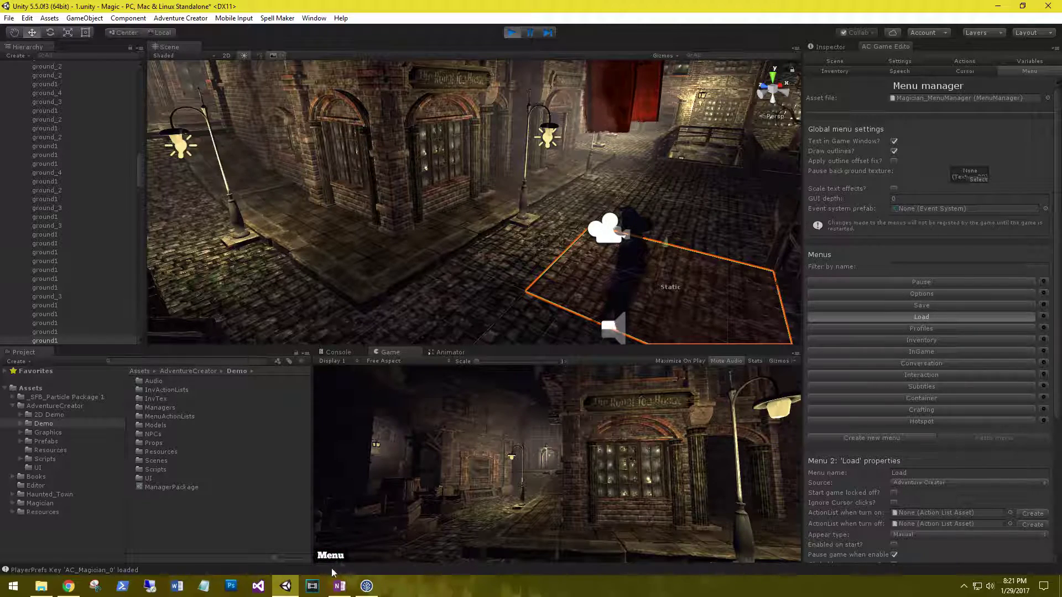
pyautogui.click(331, 556)
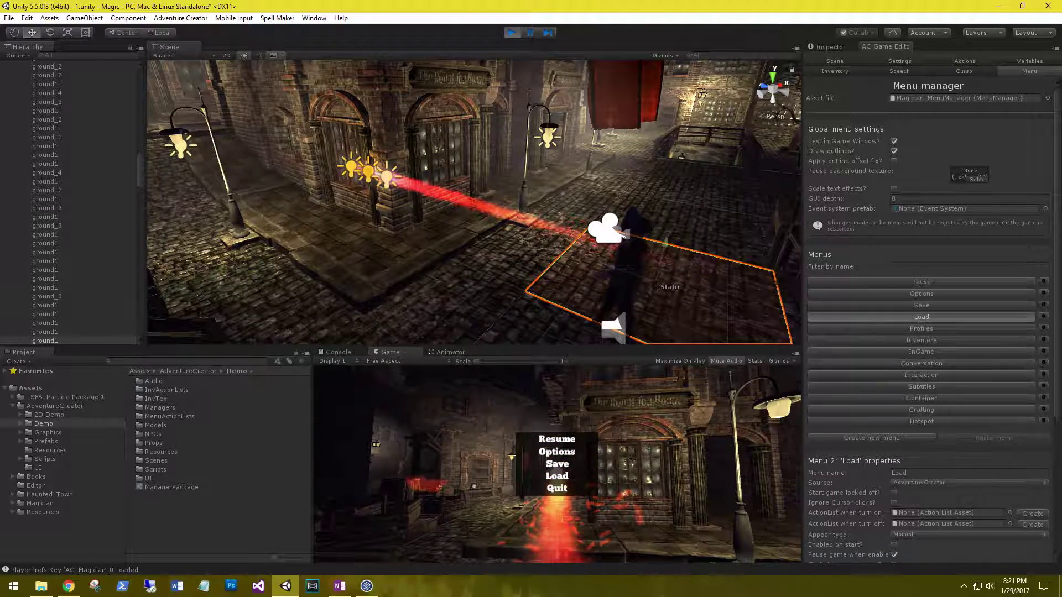
pyautogui.press('Escape')
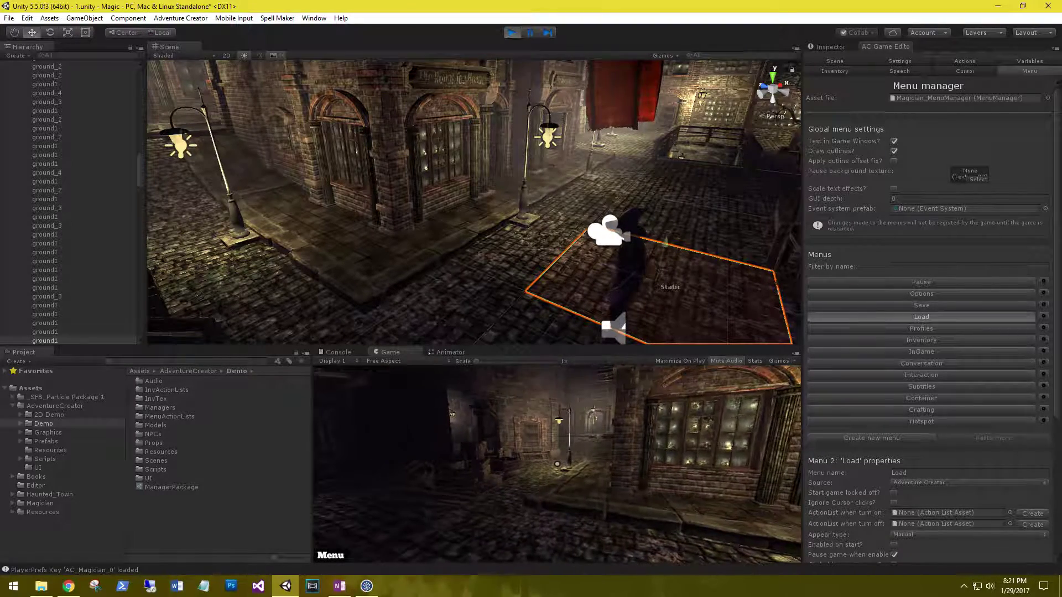
pyautogui.press('Escape')
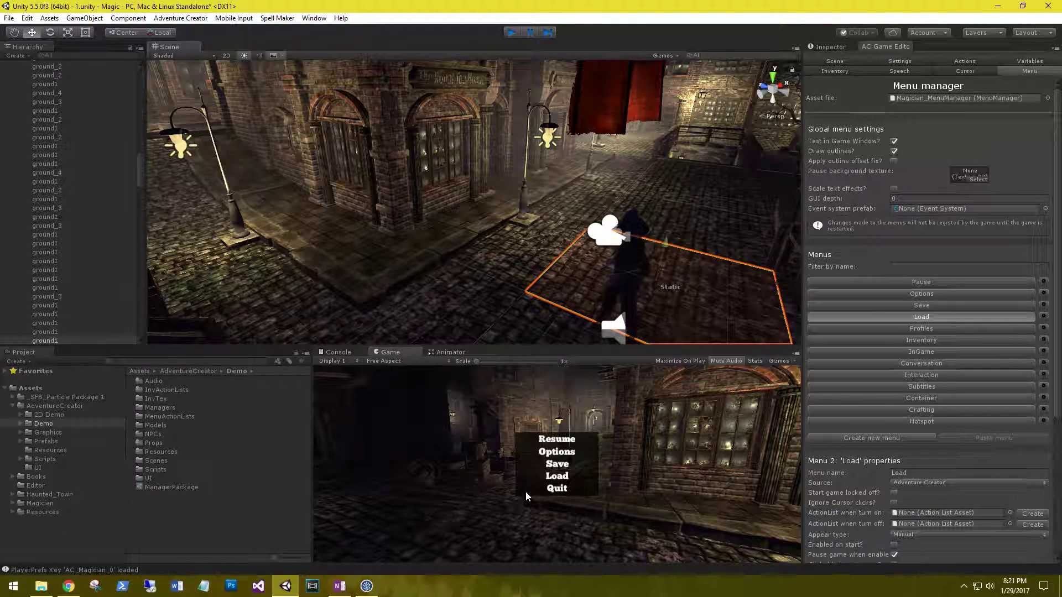
pyautogui.hotkey('ctrl', 'p')
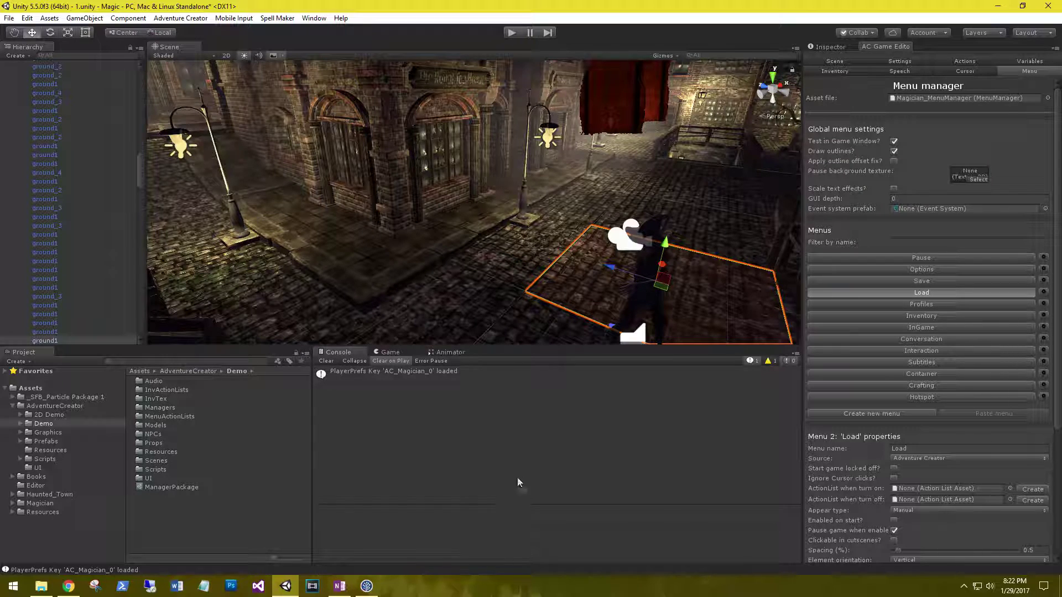
# Set the InGame menu to start the game locked off, with the game preview showing
pyautogui.click(389, 353)
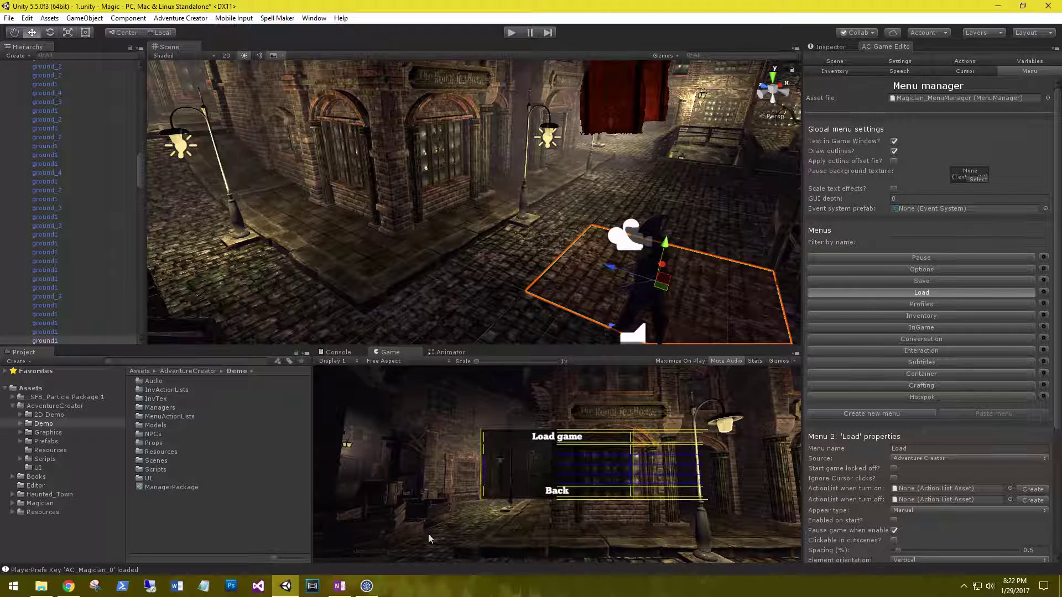
pyautogui.click(930, 327)
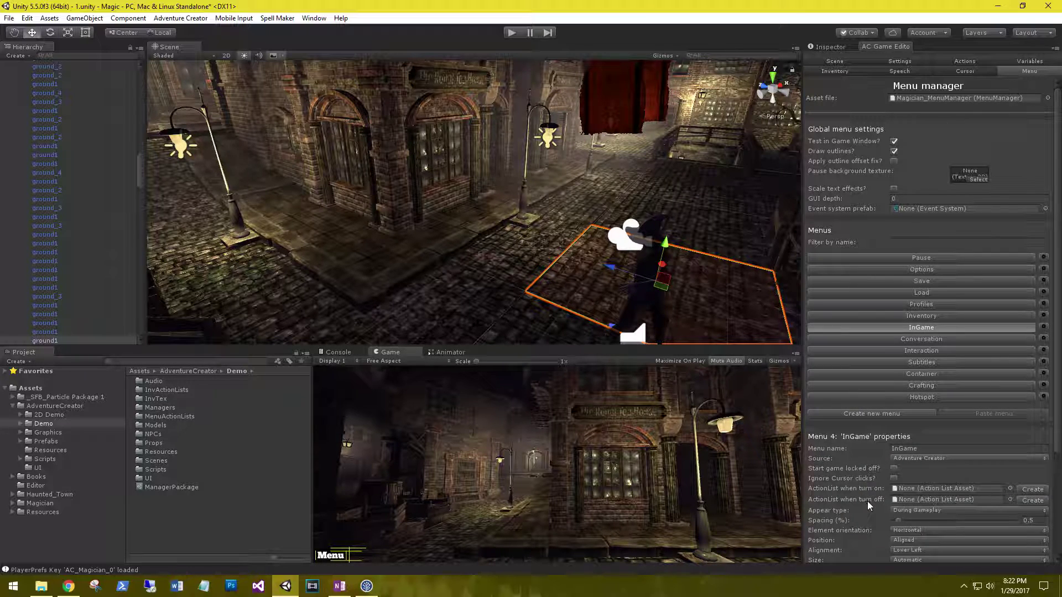
pyautogui.click(894, 469)
# Play-test the scene with the InGame menu locked off, bring up the pause menu and quit the game
pyautogui.click(512, 33)
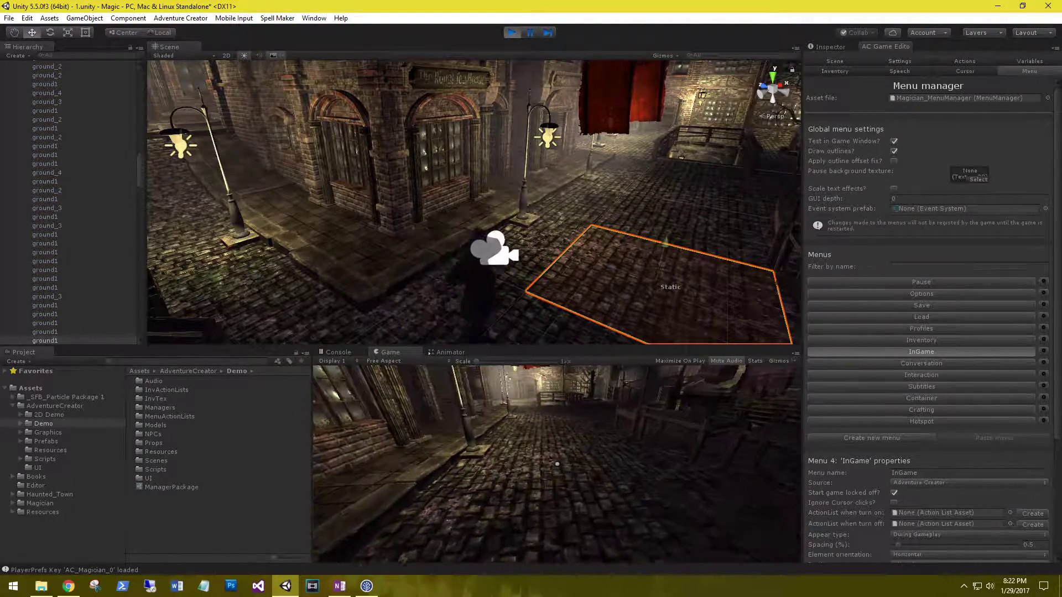
pyautogui.press('Escape')
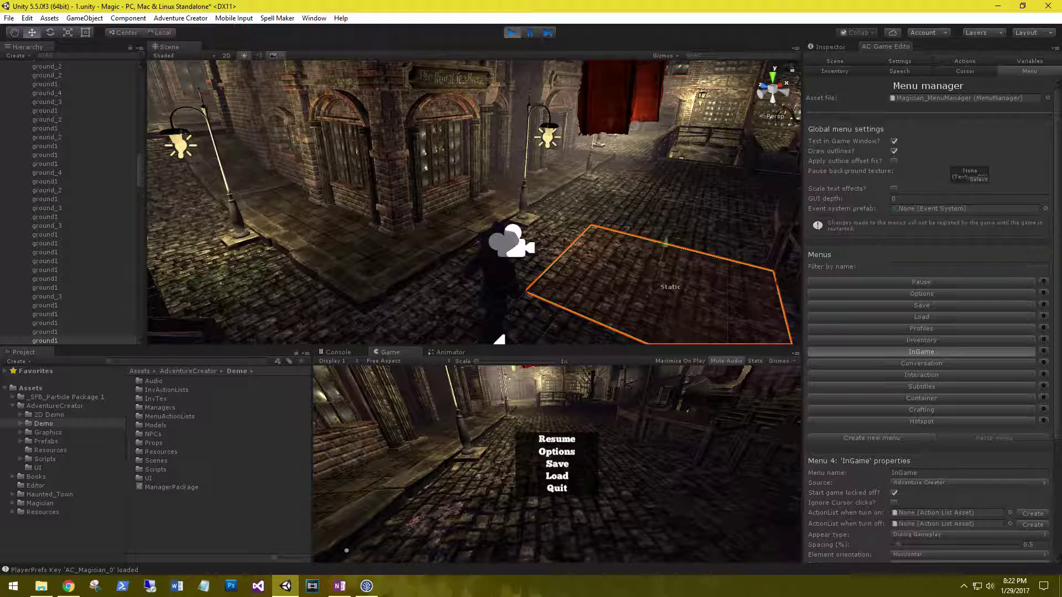
pyautogui.click(531, 490)
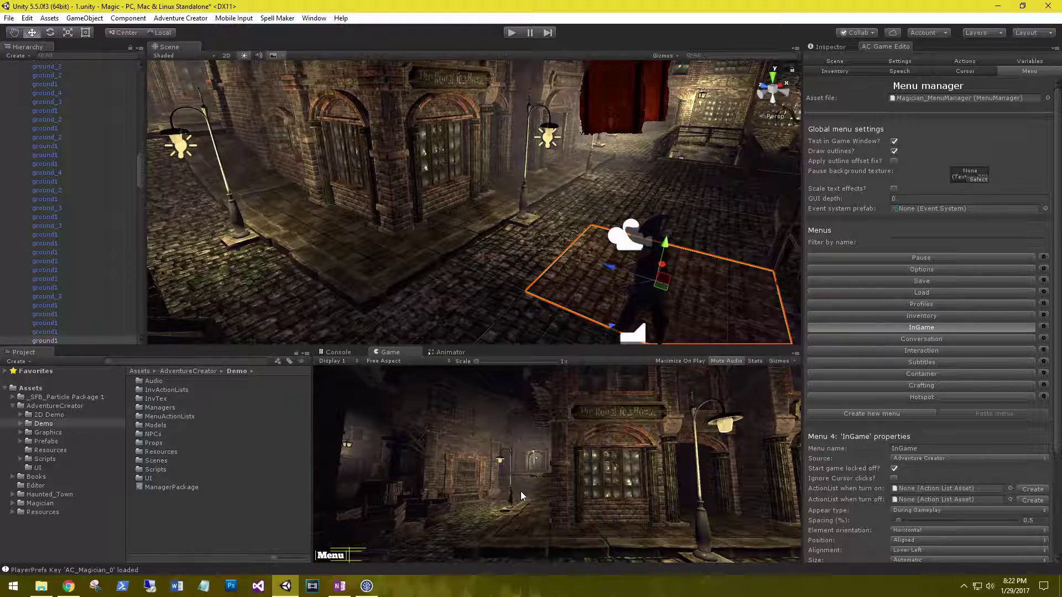
# Run the game again to check the mouse-over inventory bar and the pause menu, and stop it
pyautogui.click(511, 32)
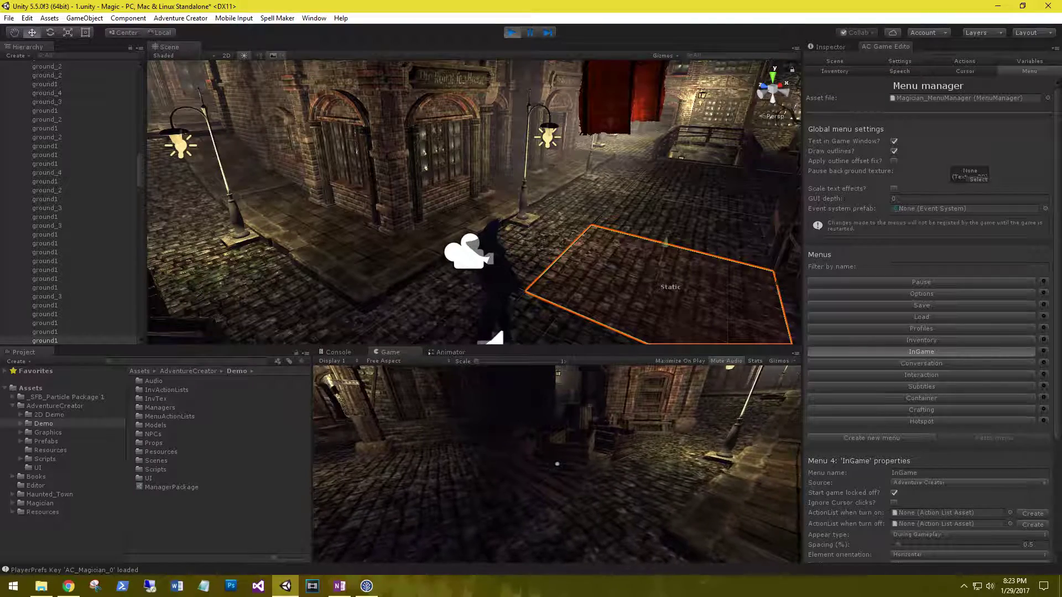
pyautogui.moveTo(492, 377)
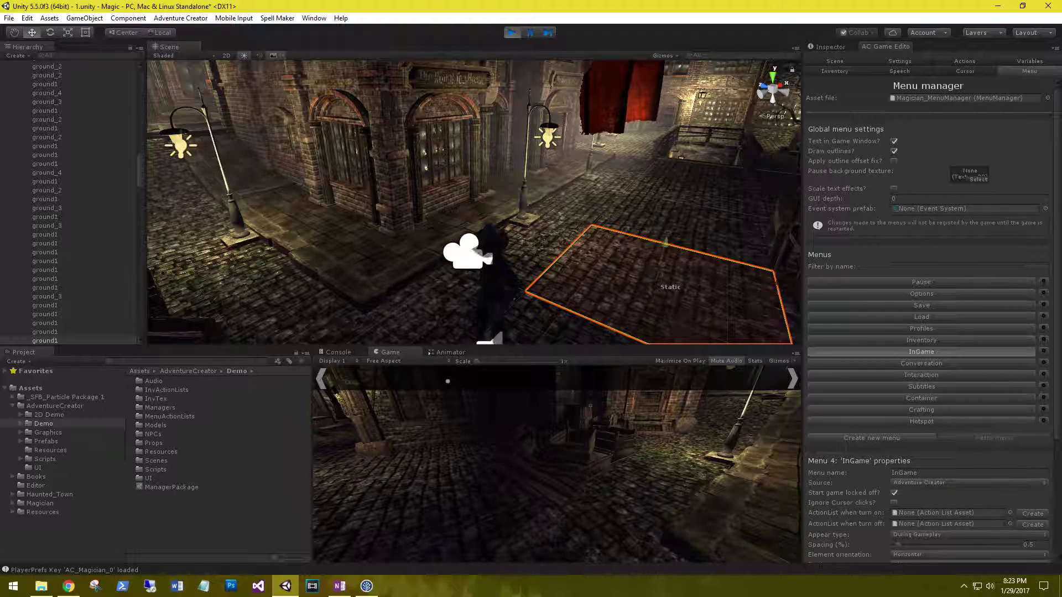
pyautogui.press('Escape')
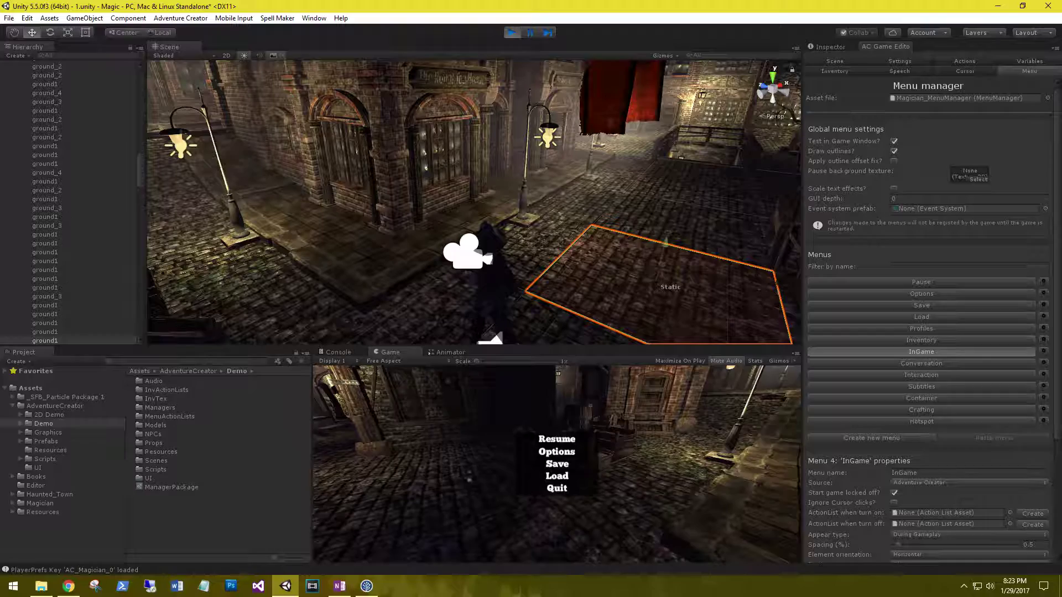
pyautogui.hotkey('ctrl', 'p')
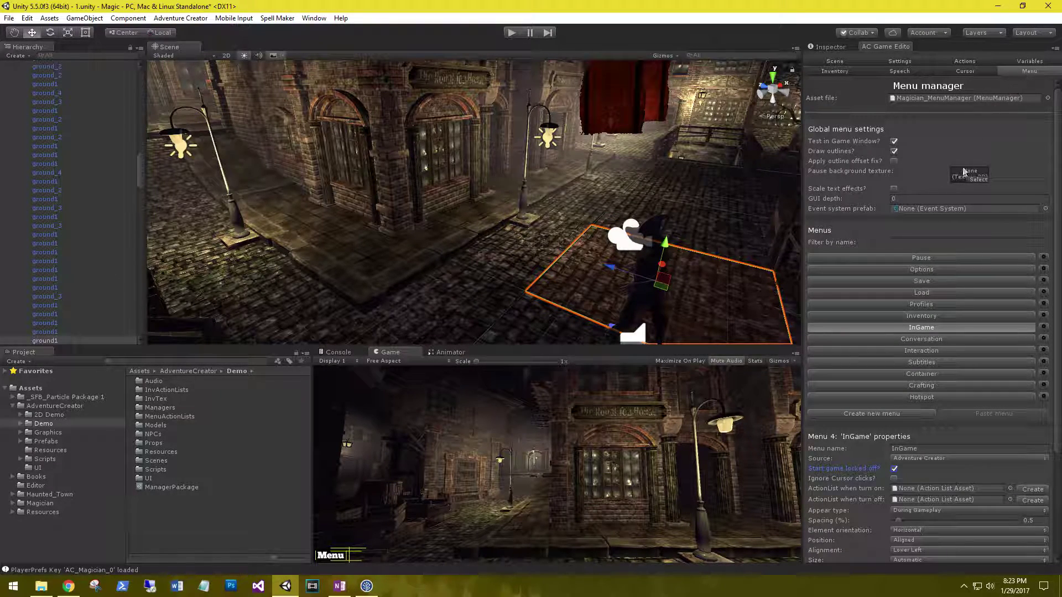
# Change the Inventory menu's appear type to On Input Key
pyautogui.click(892, 318)
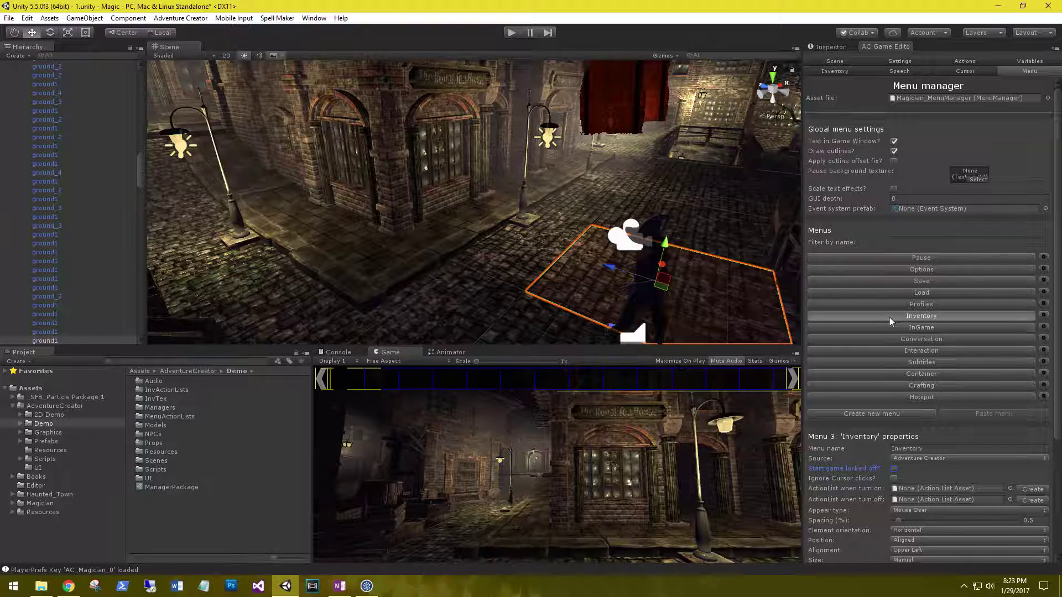
pyautogui.scroll(-4, 903, 233)
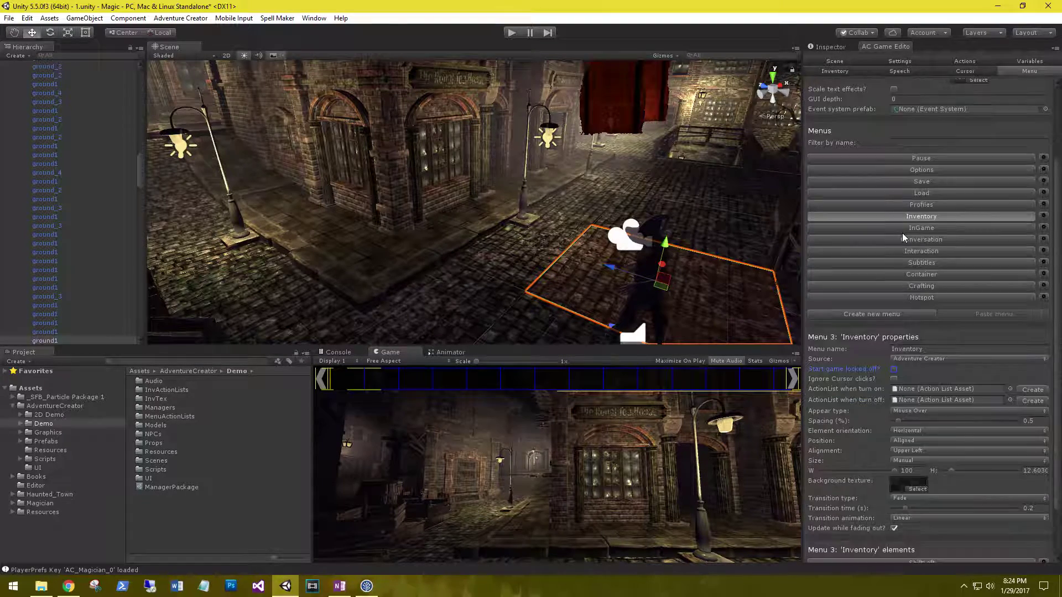
pyautogui.scroll(-1, 868, 321)
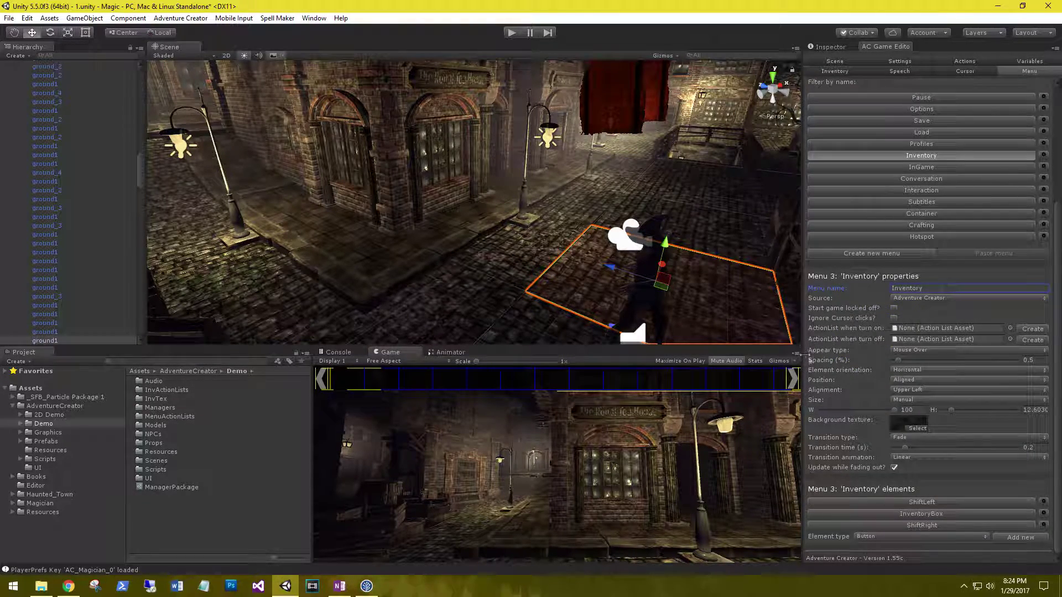
pyautogui.click(904, 349)
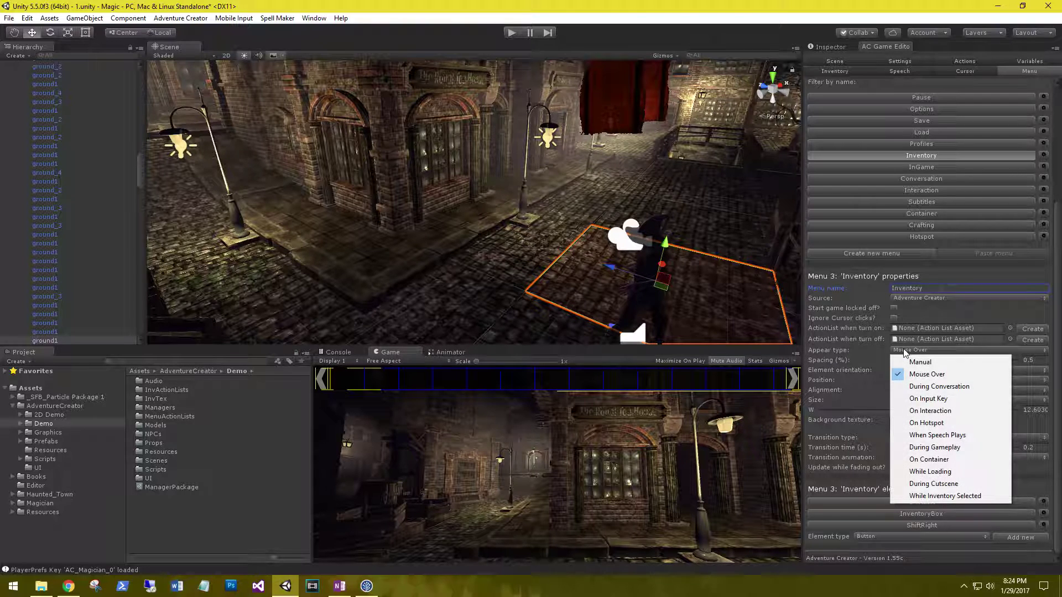
pyautogui.click(939, 401)
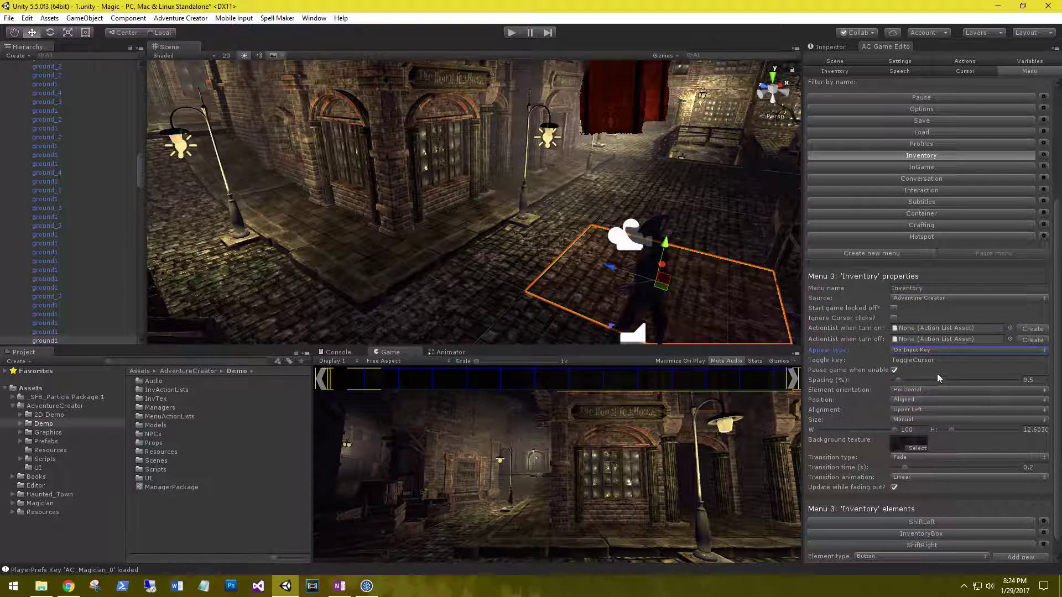
# Set the Inventory menu's toggle key to ToggleInventory
pyautogui.doubleClick(942, 360)
pyautogui.moveTo(886, 364); pyautogui.dragTo(852, 366)
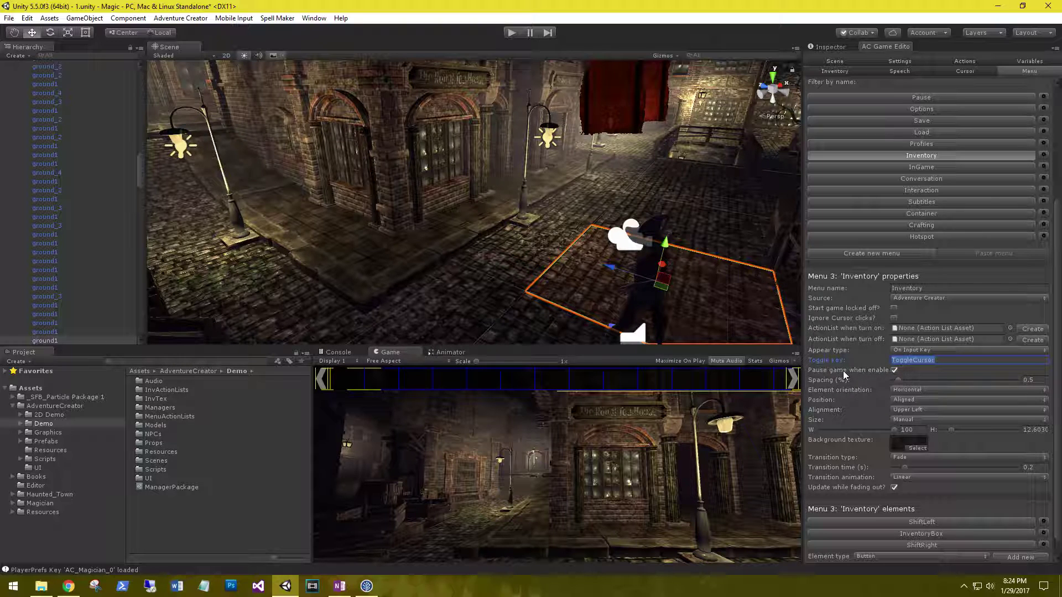
pyautogui.write('Toghgle')
pyautogui.press('BackSpace')
pyautogui.press('BackSpace')
pyautogui.press('BackSpace')
pyautogui.press('BackSpace')
pyautogui.press('BackSpace')
pyautogui.write('ggleInventory')
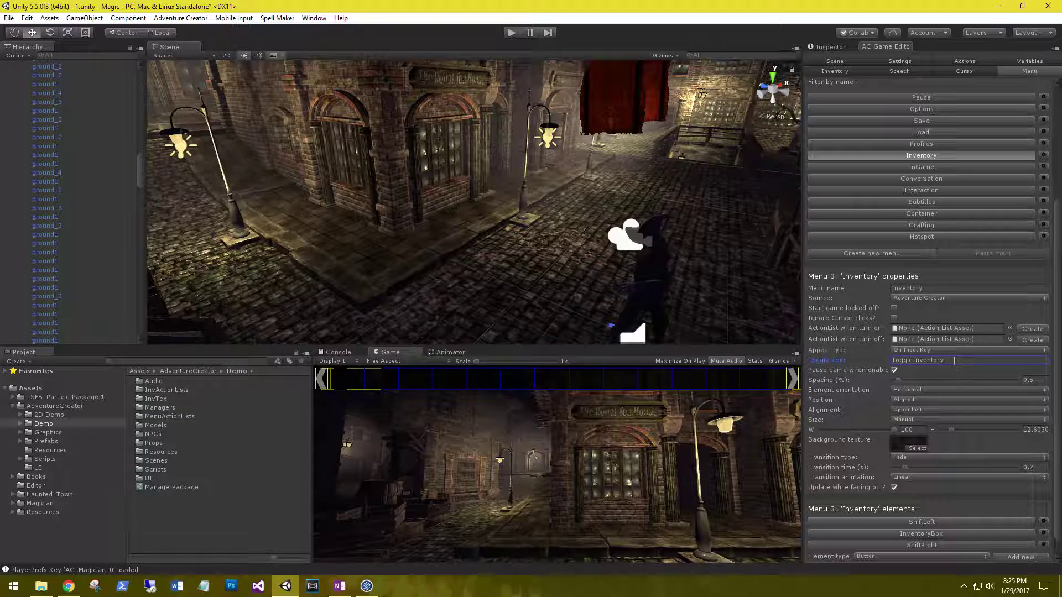
# Increase the number of axes in the project's Input settings to 21 to add a new entry
pyautogui.click(25, 19)
pyautogui.moveTo(64, 293)
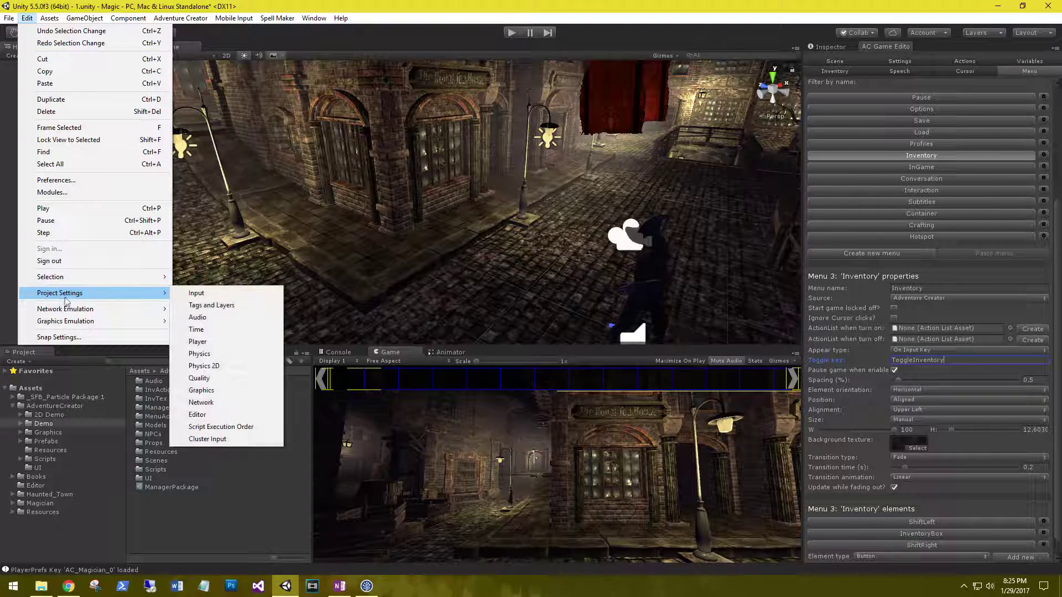
pyautogui.click(194, 293)
pyautogui.click(921, 92)
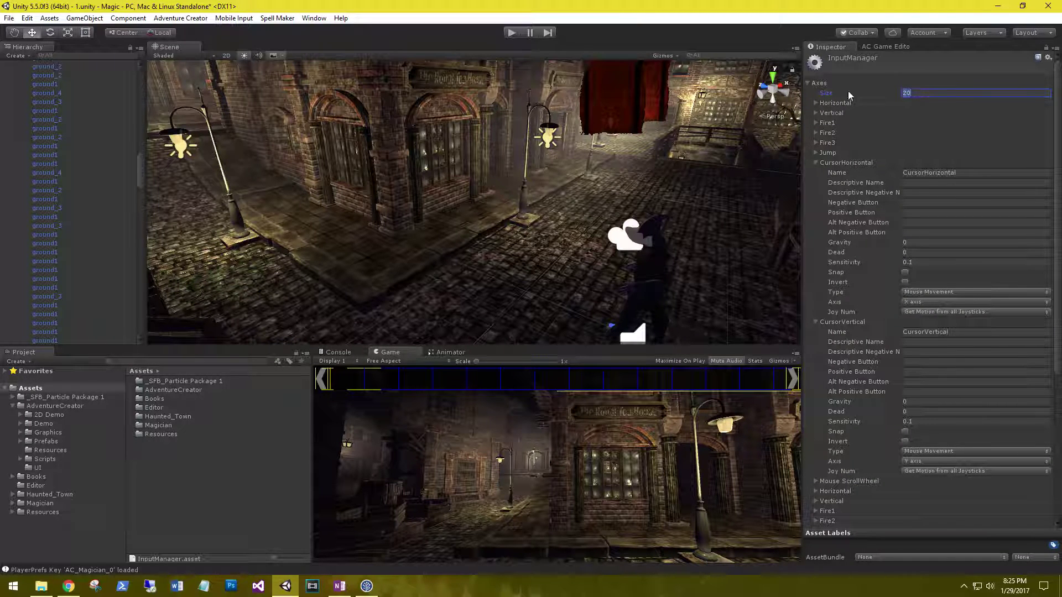
pyautogui.write('21')
pyautogui.press('Return')
pyautogui.scroll(-2, 897, 282)
pyautogui.scroll(-5, 896, 283)
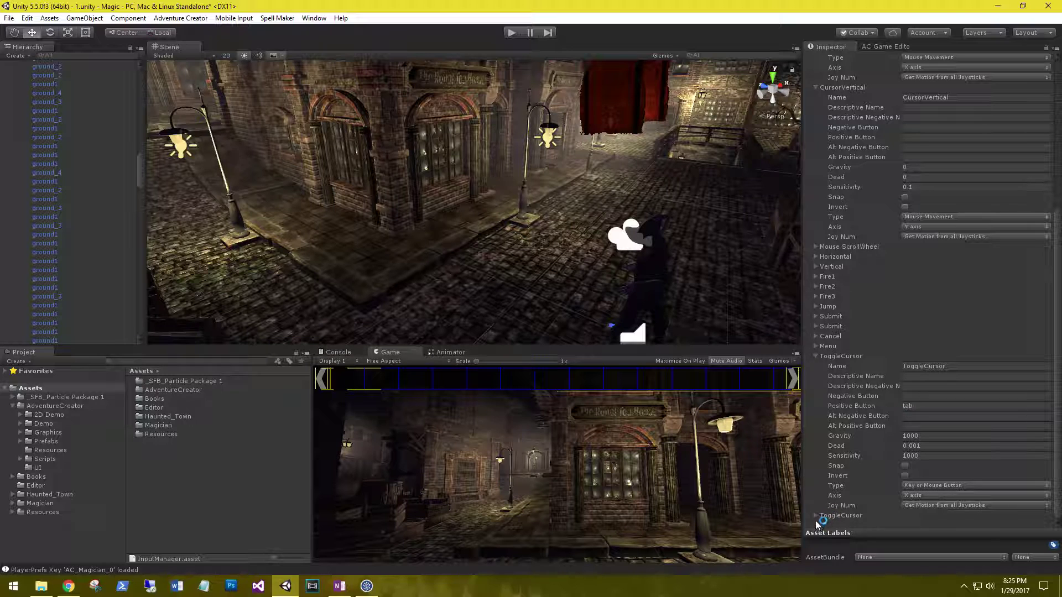
# Rename the newly added input axis to ToggleInventory and open its Positive Button value for editing
pyautogui.click(817, 515)
pyautogui.scroll(-4, 851, 461)
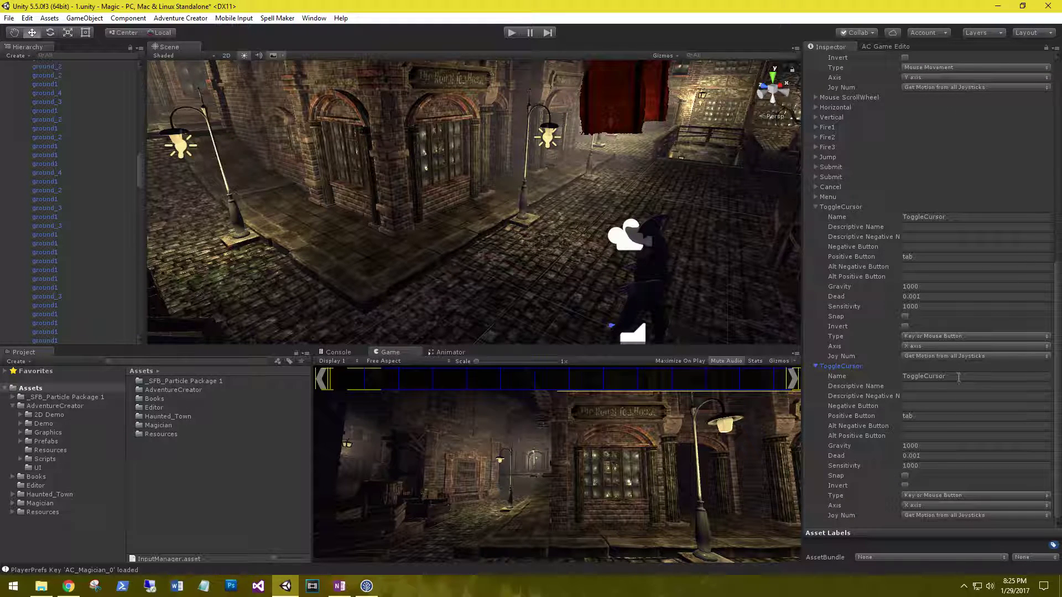
pyautogui.click(882, 376)
pyautogui.write('T')
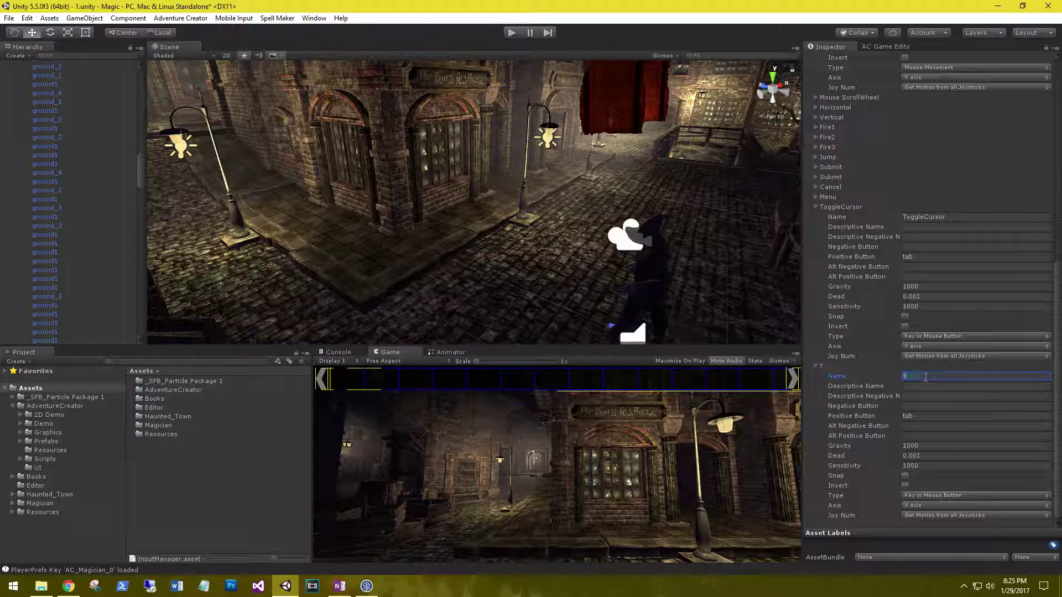
pyautogui.write('oggleINven')
pyautogui.write('n')
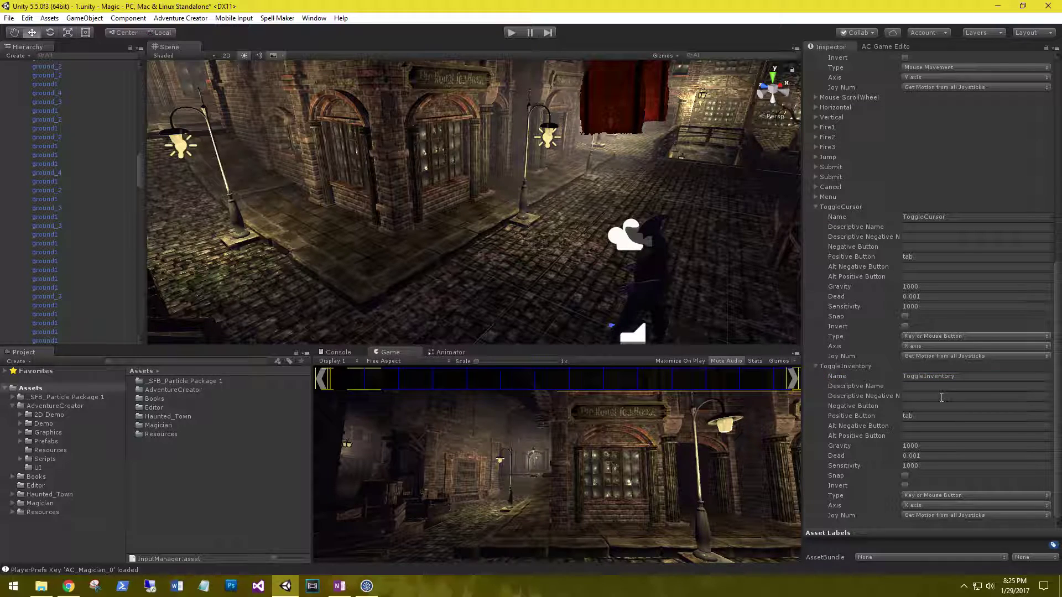
pyautogui.scroll(10, 941, 397)
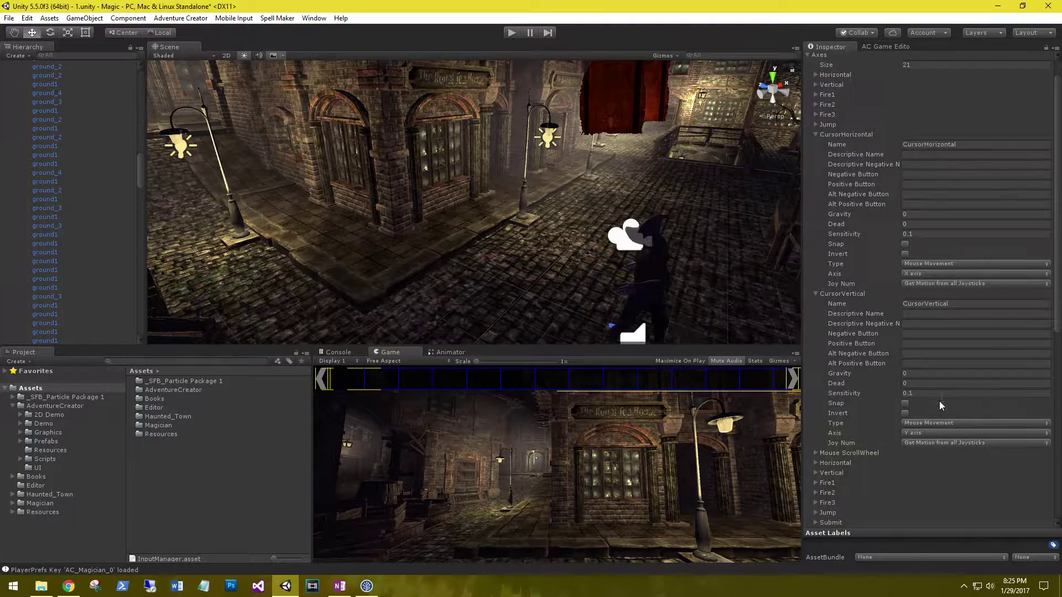
pyautogui.scroll(-10, 941, 404)
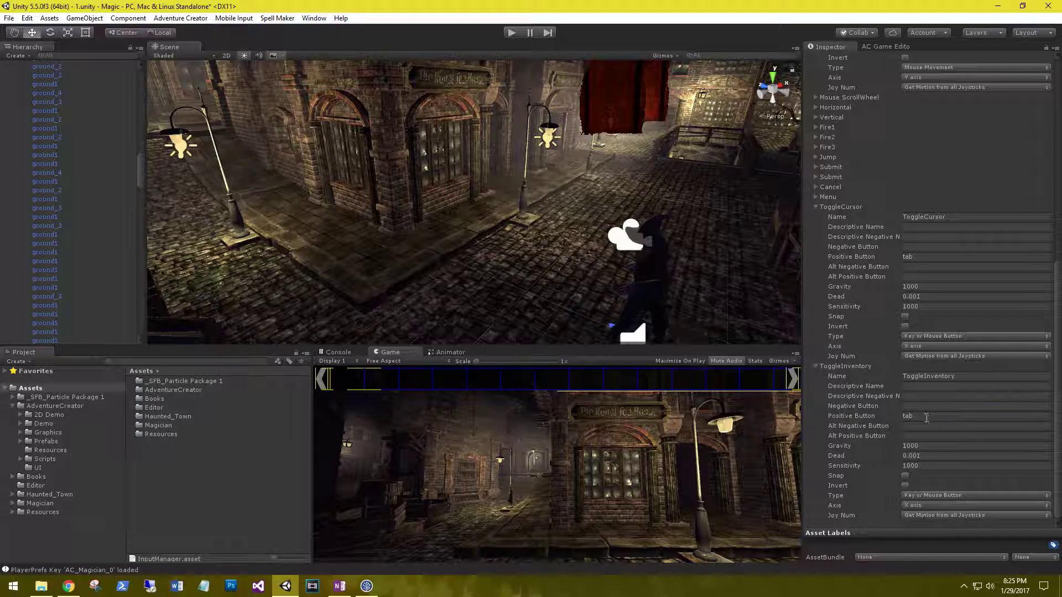
pyautogui.click(926, 418)
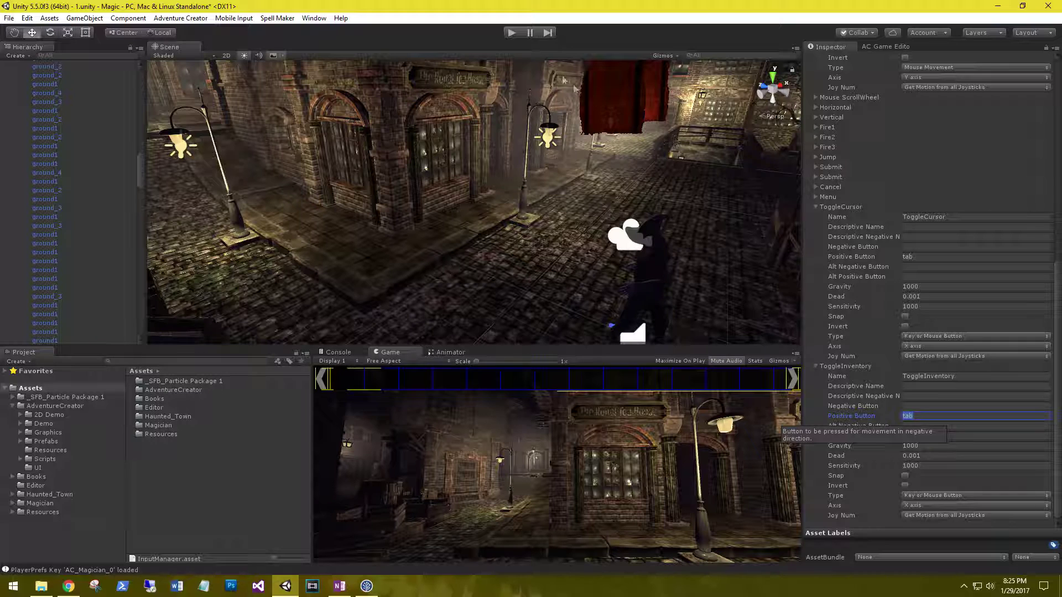
# Run the game to try out the inventory toggle input, and stop it
pyautogui.click(512, 33)
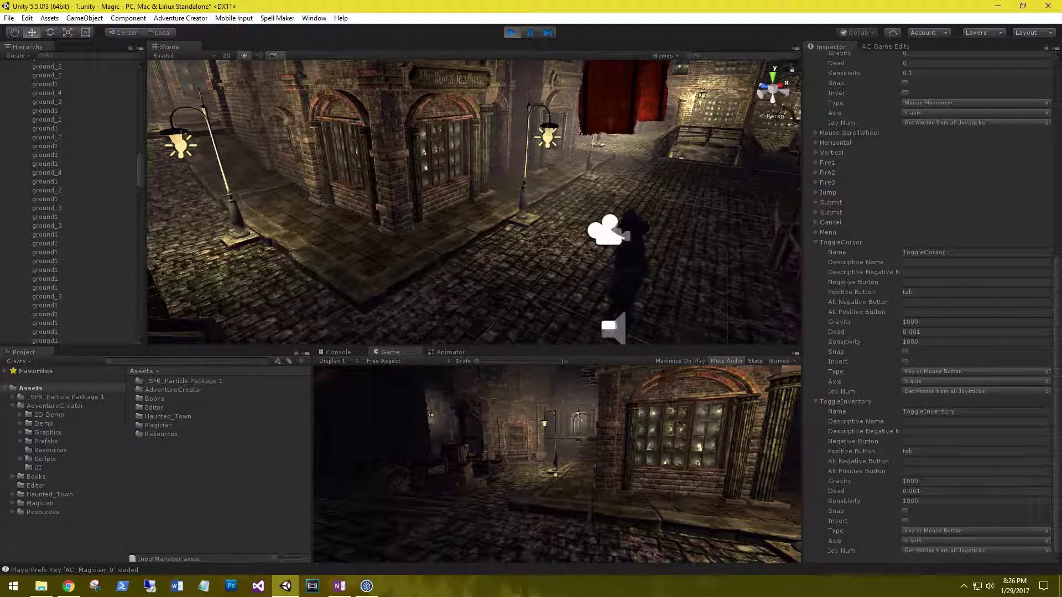
pyautogui.click(533, 473)
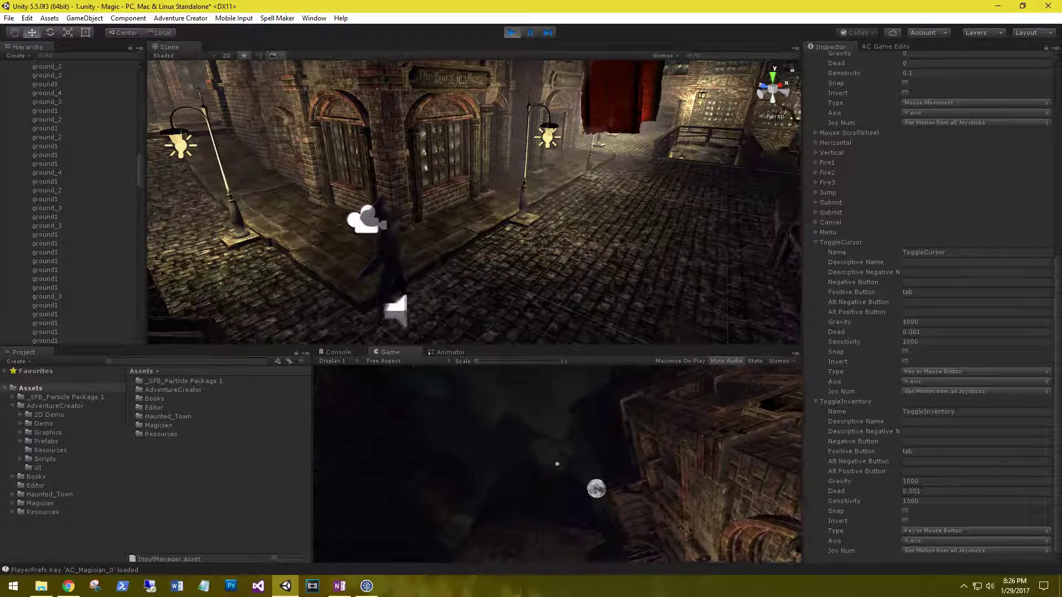
pyautogui.hotkey('ctrl', 'p')
# Set the Inventory menu's manual width to 60 in the AC Game Editor
pyautogui.click(871, 46)
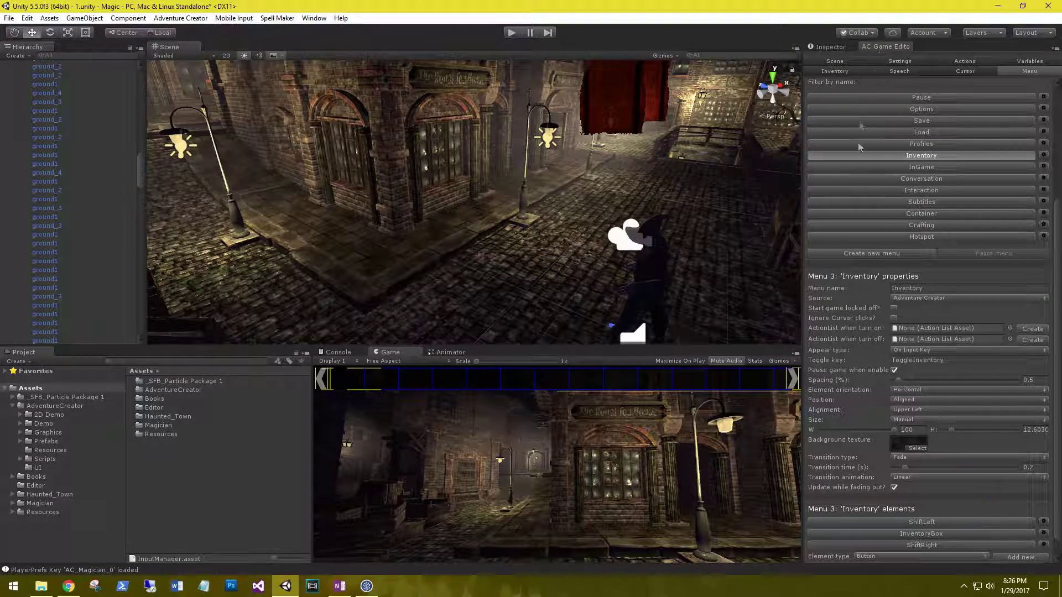
pyautogui.scroll(-2, 861, 331)
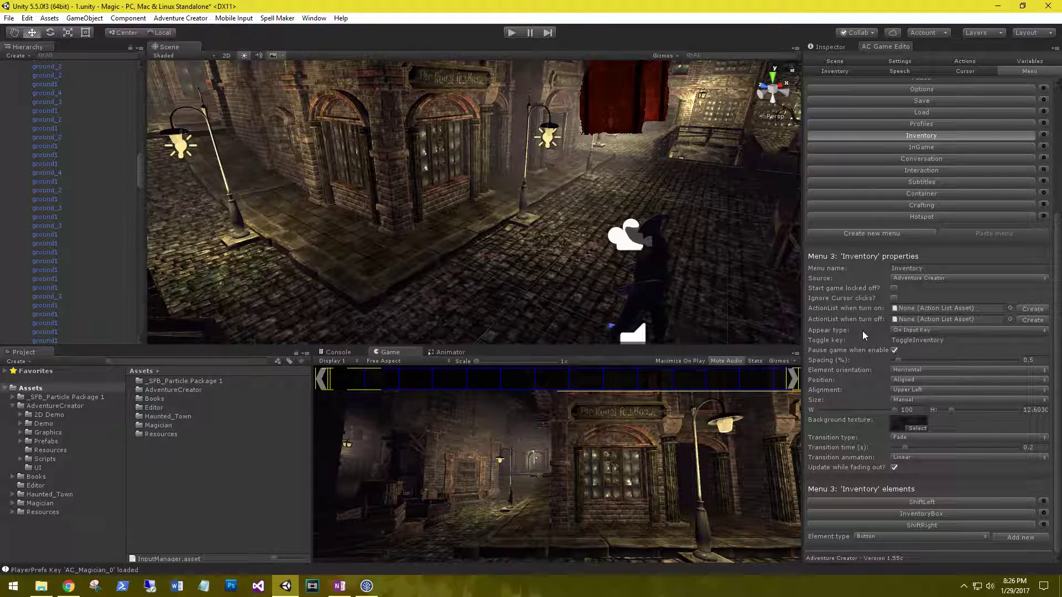
pyautogui.click(864, 396)
pyautogui.moveTo(894, 410); pyautogui.dragTo(866, 413)
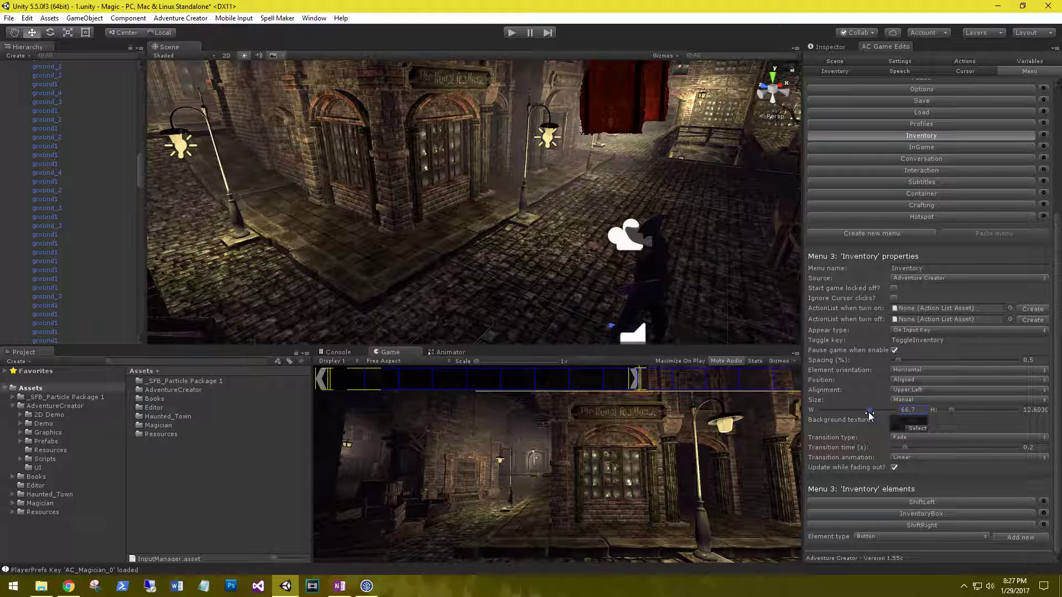
pyautogui.click(927, 410)
pyautogui.write('60')
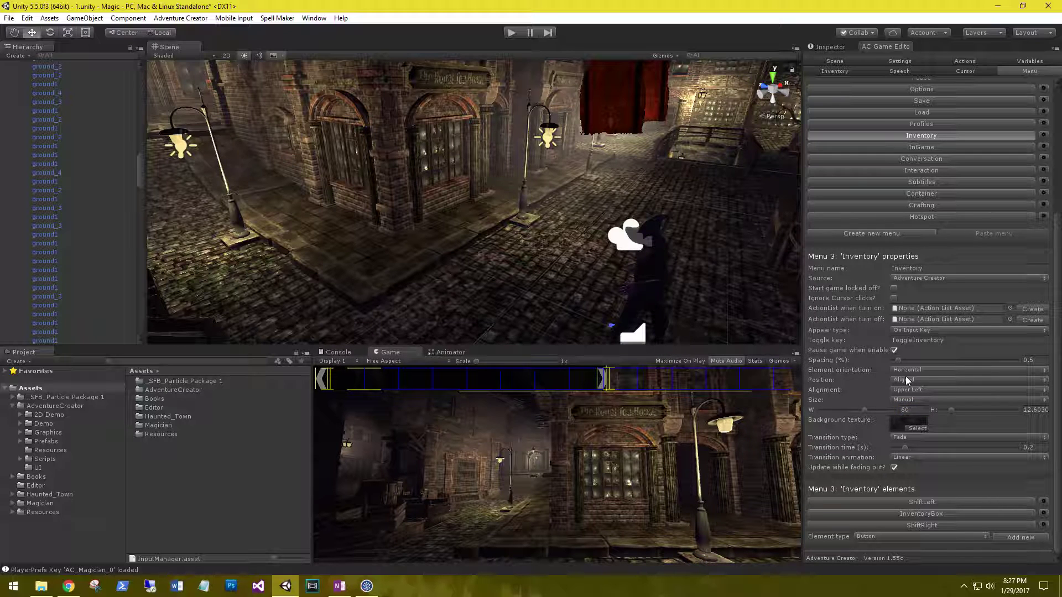
# Set the Inventory menu's manual height to 60
pyautogui.click(1028, 410)
pyautogui.write('1.5')
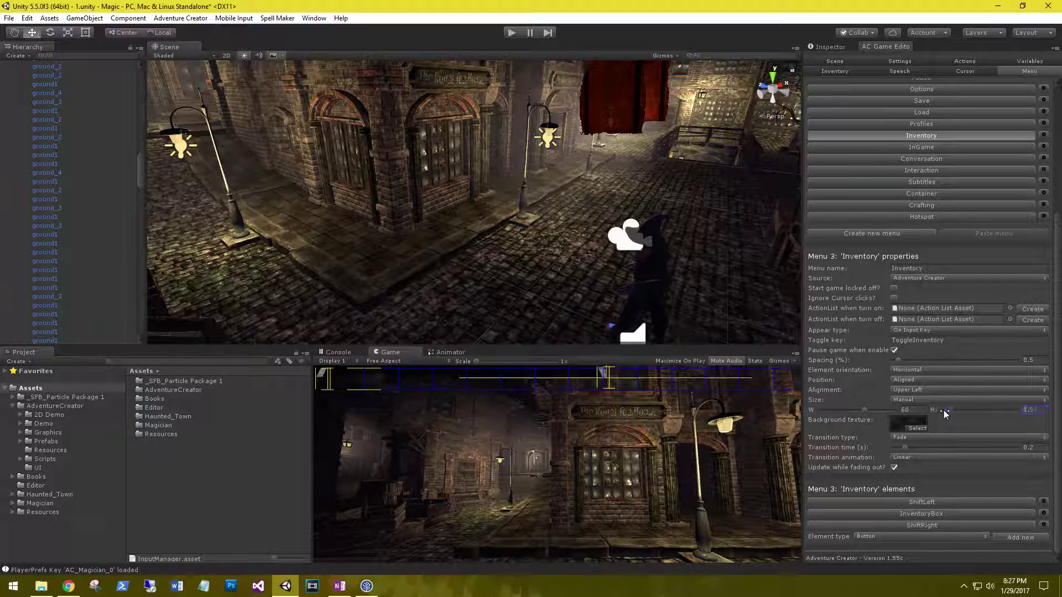
pyautogui.moveTo(944, 413); pyautogui.dragTo(982, 412)
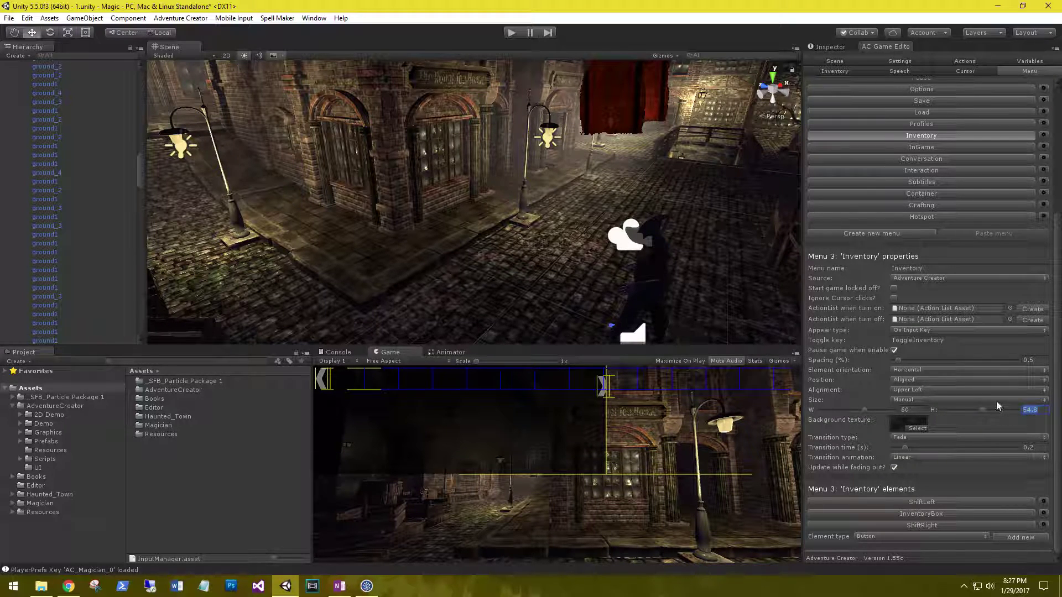
pyautogui.write('60')
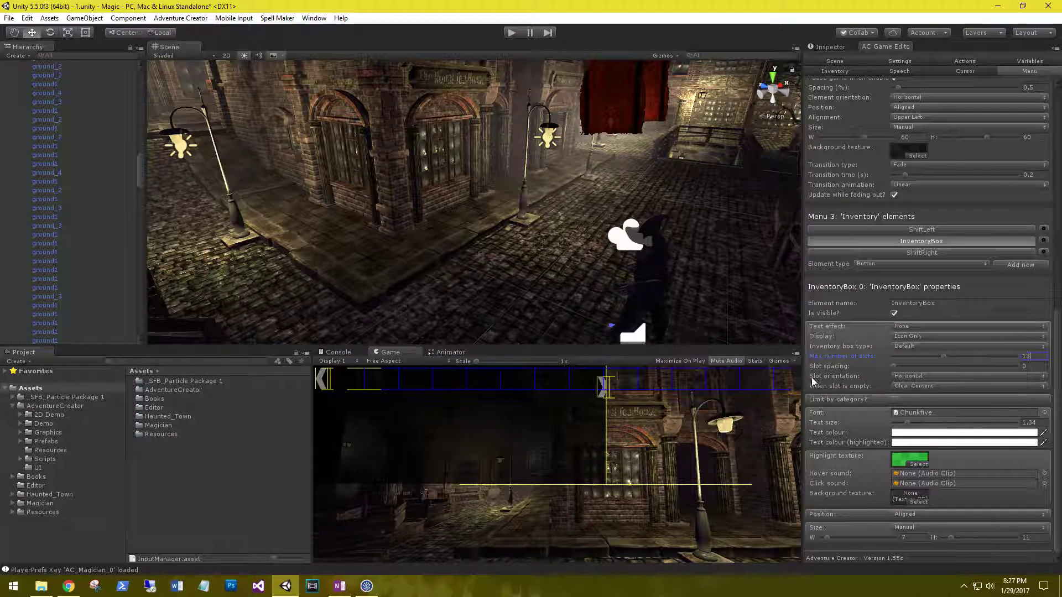
# Set the InventoryBox slot orientation to Grid with a grid size of 7 and a maximum of 28 slots
pyautogui.click(916, 377)
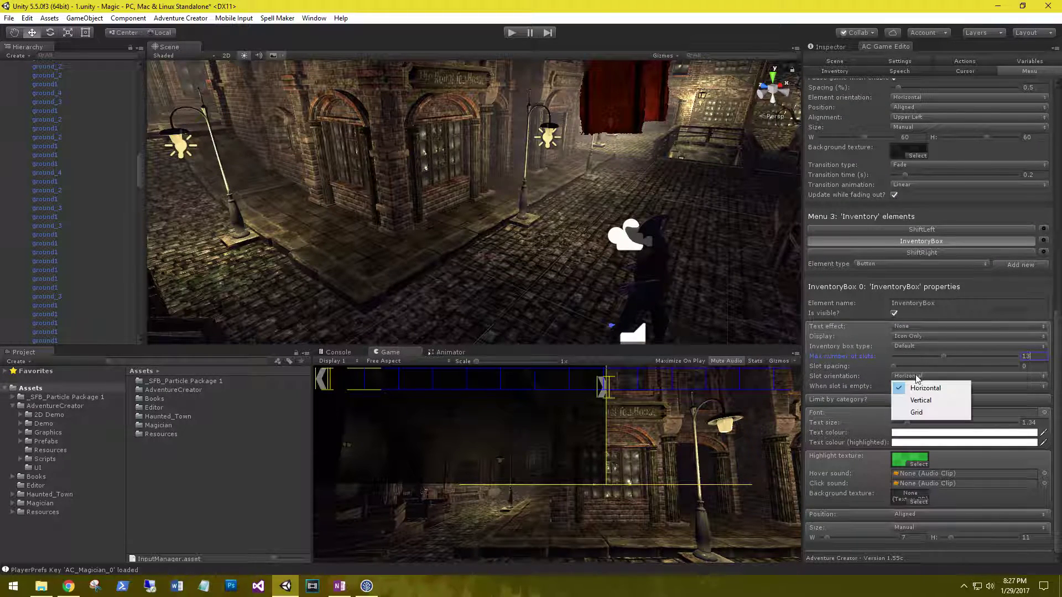
pyautogui.click(928, 412)
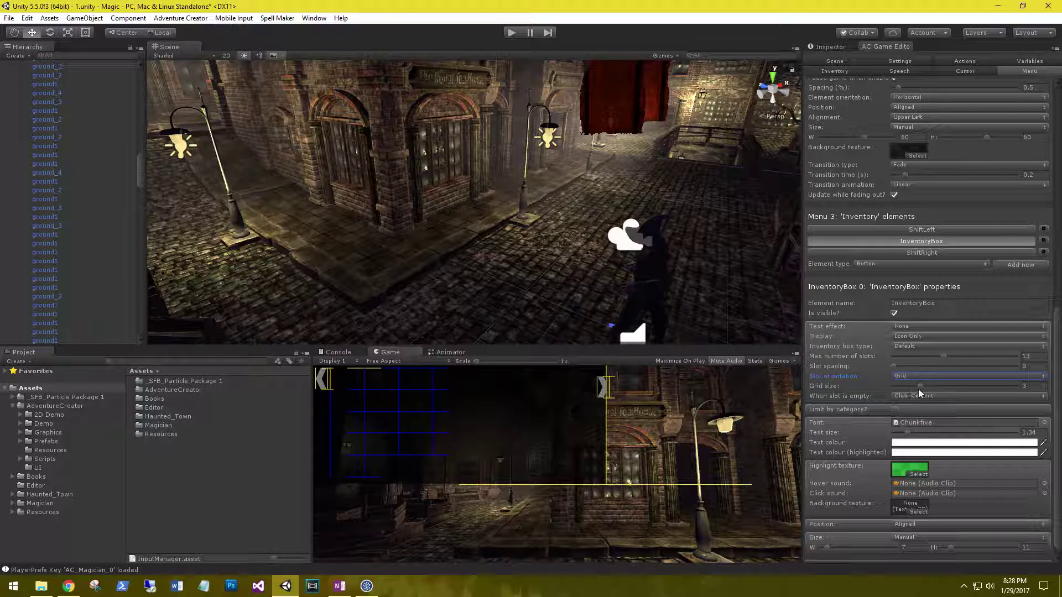
pyautogui.moveTo(920, 387); pyautogui.dragTo(968, 389)
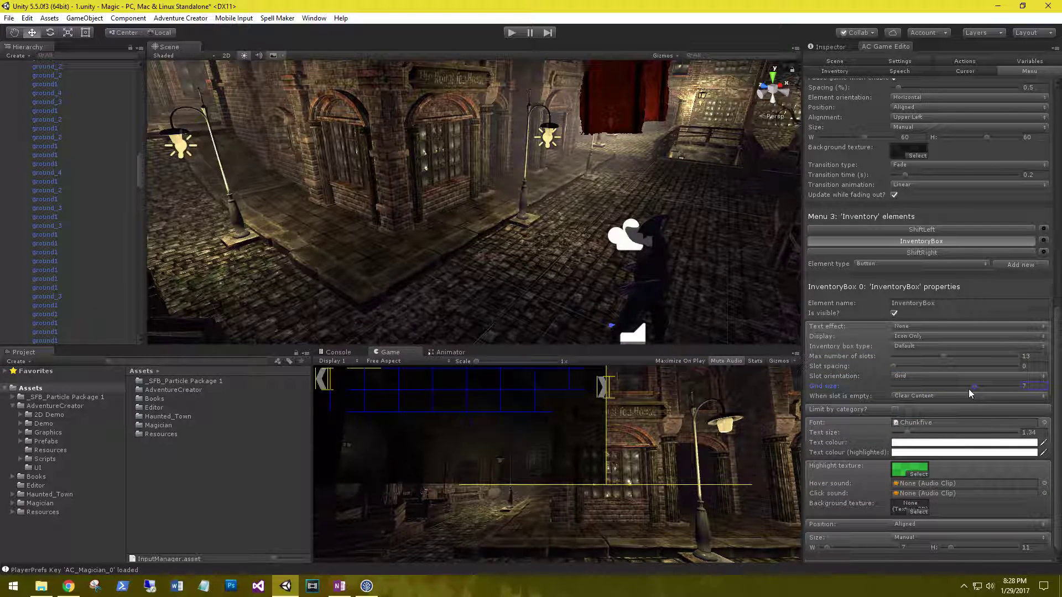
pyautogui.click(1009, 357)
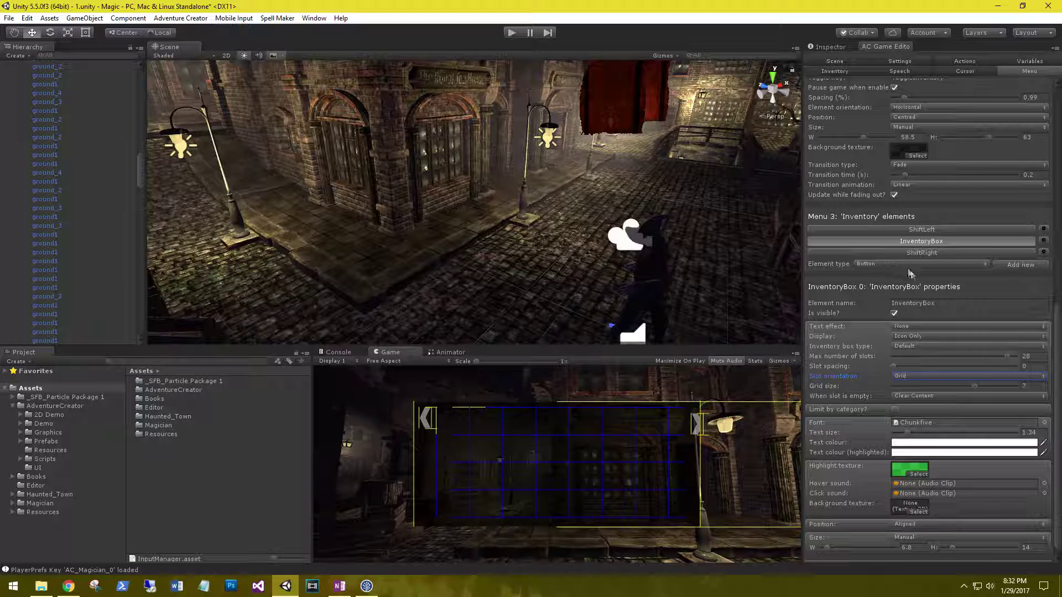
# Open the ShiftLeft element's properties, run the game to check the toggled inventory window, and stop it
pyautogui.click(871, 229)
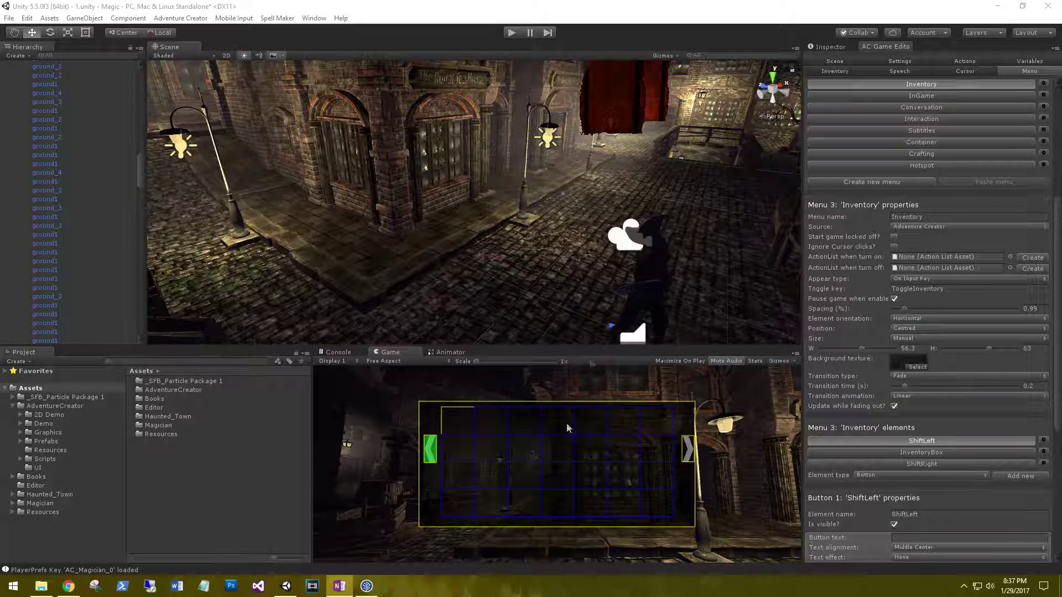
pyautogui.click(513, 34)
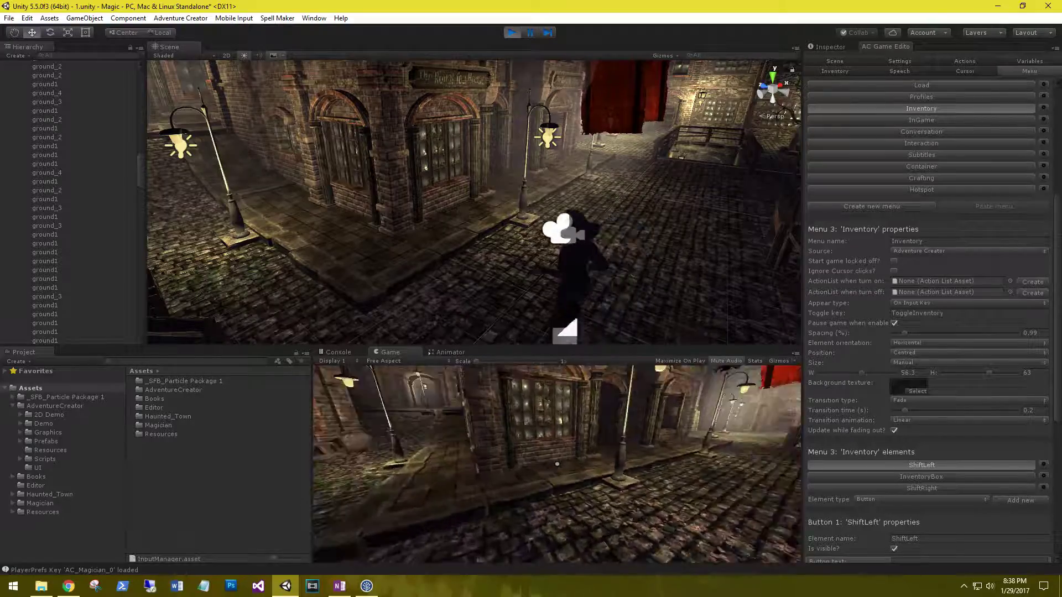
pyautogui.press('i')
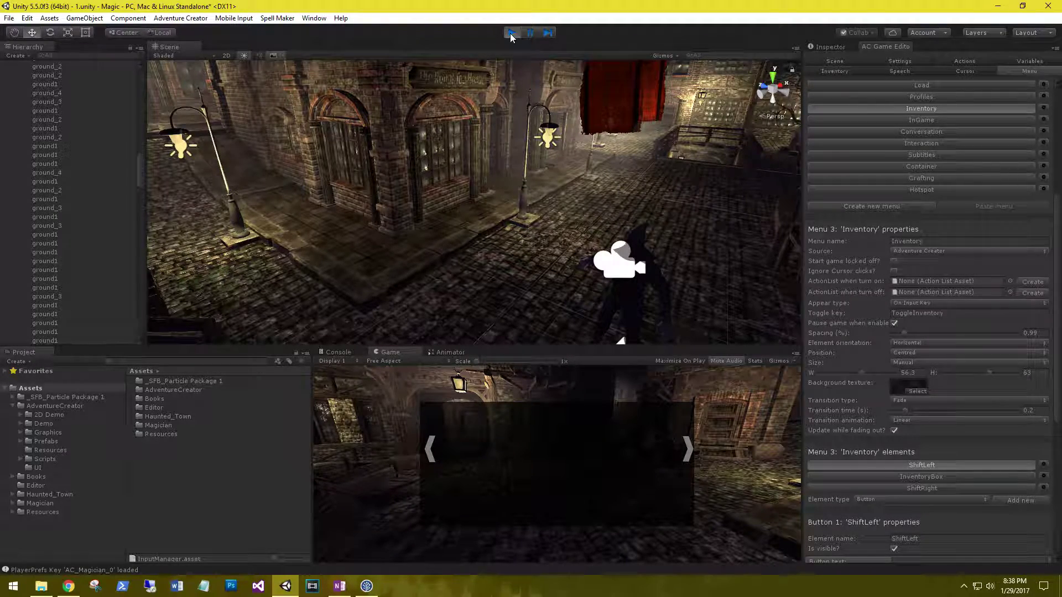
pyautogui.click(511, 35)
# Open the Asset Store and search for books
pyautogui.click(277, 18)
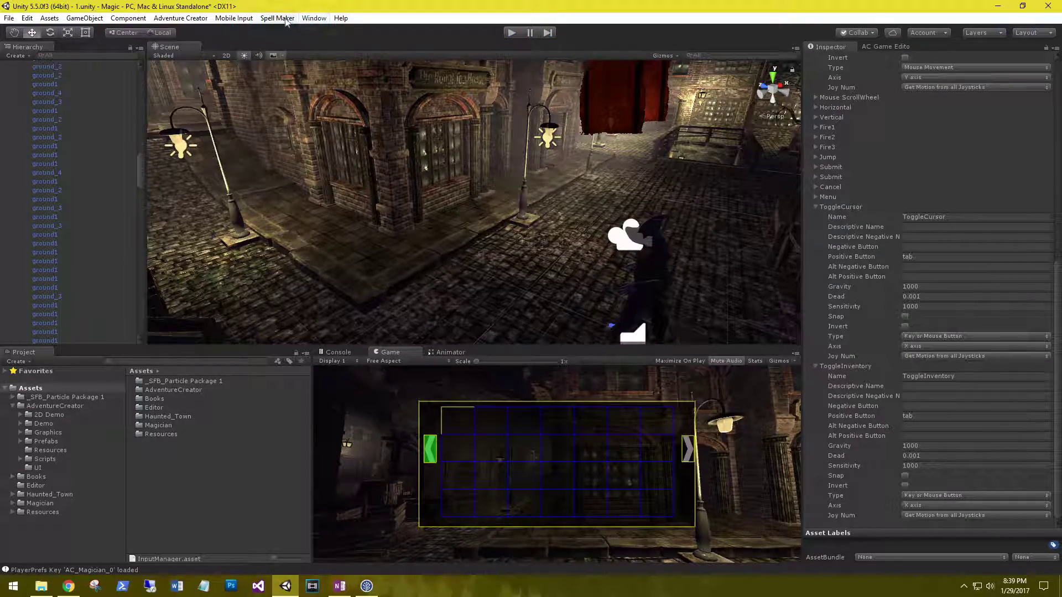
pyautogui.moveTo(313, 18)
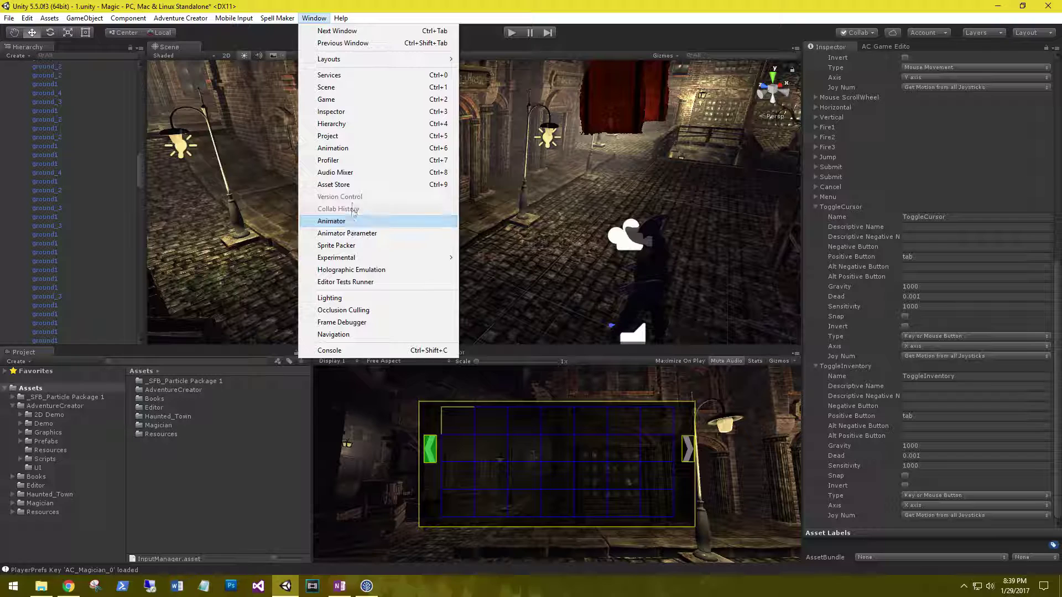
pyautogui.click(343, 185)
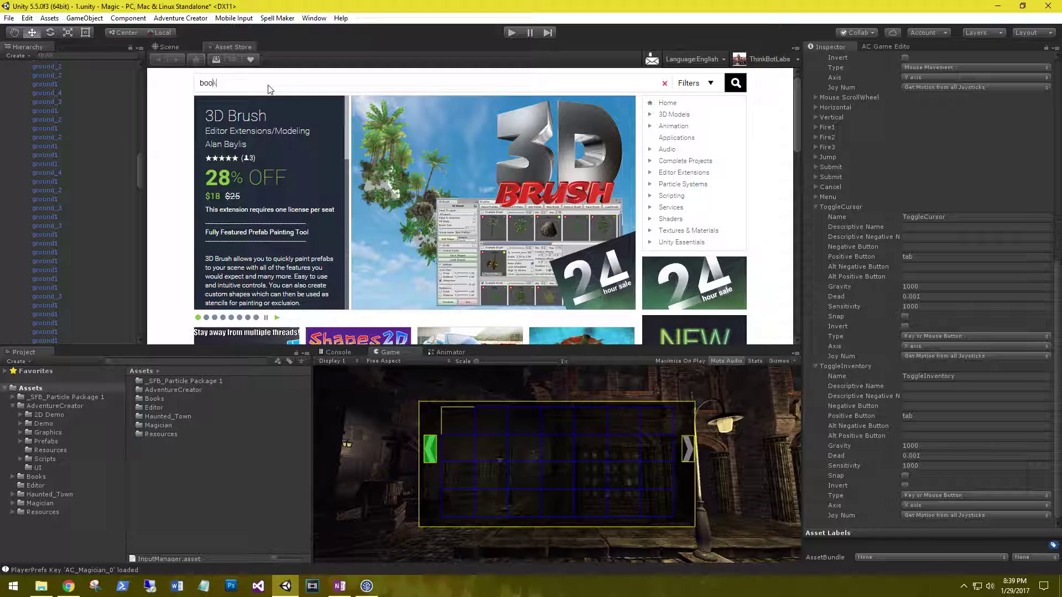
pyautogui.click(270, 88)
pyautogui.write('books')
pyautogui.press('Return')
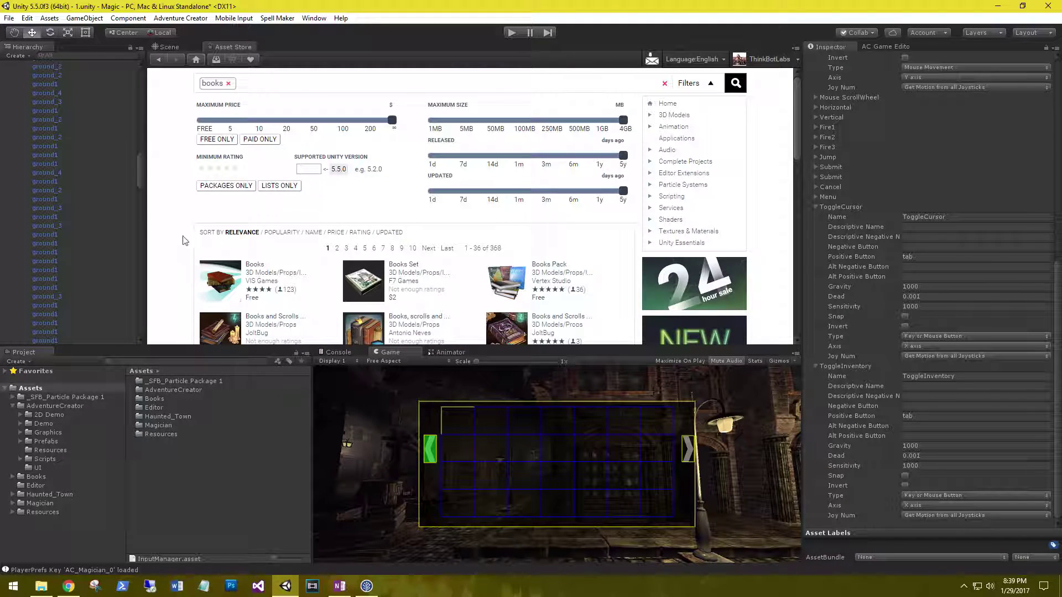
# Open the free Books package by VIS Games and examine its description, package contents and import option
pyautogui.click(249, 266)
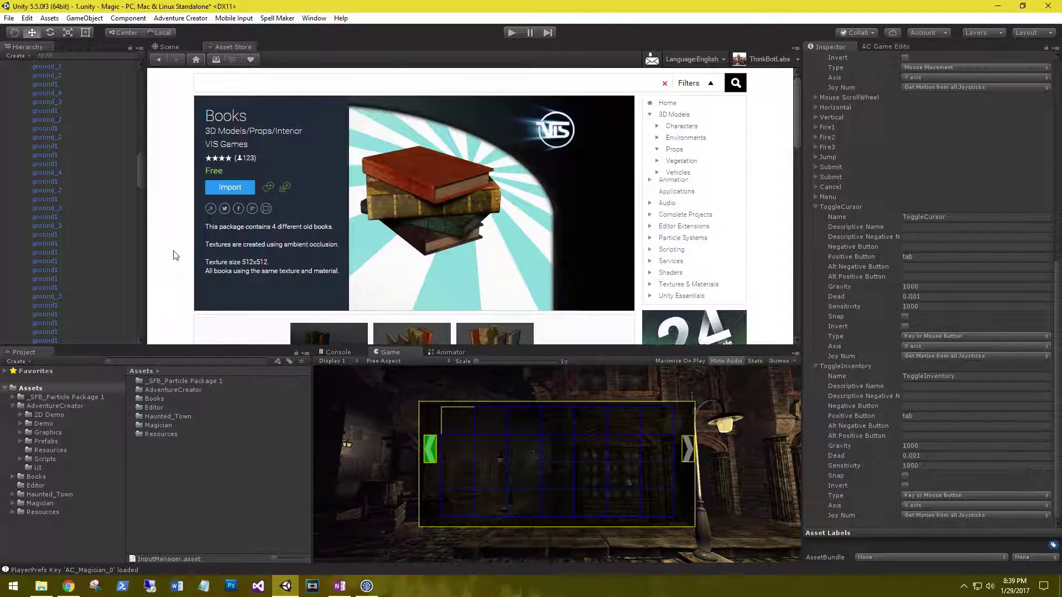
pyautogui.scroll(-2, 304, 264)
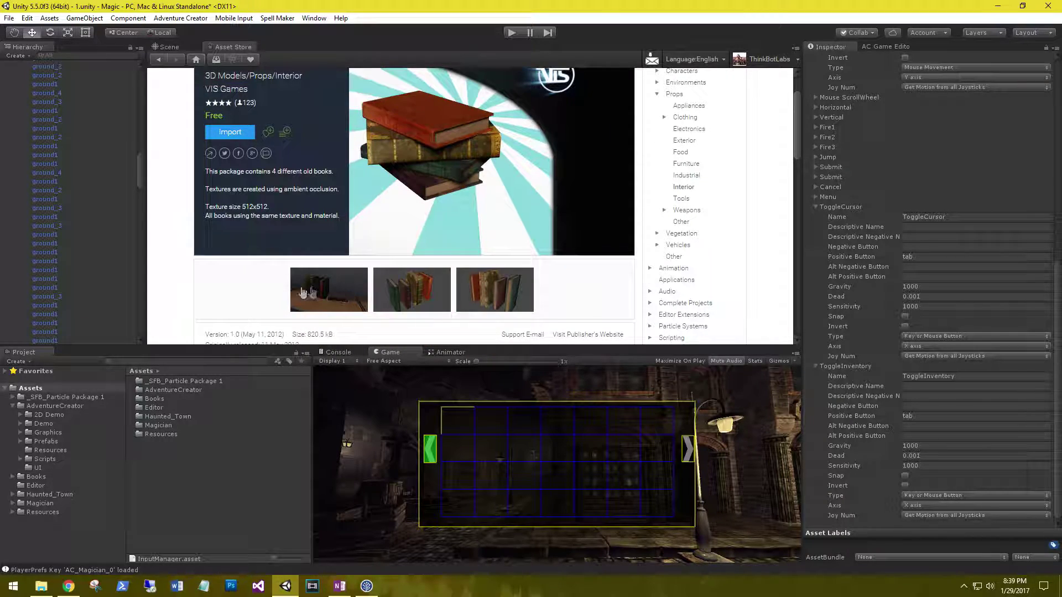
pyautogui.scroll(-4, 267, 286)
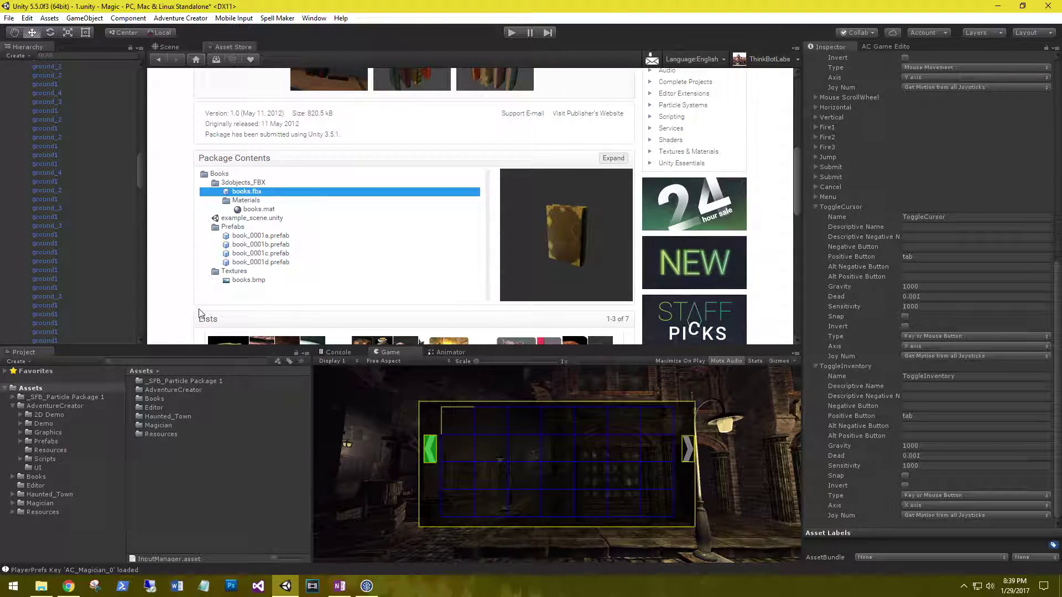
pyautogui.scroll(2, 188, 312)
pyautogui.scroll(1, 189, 311)
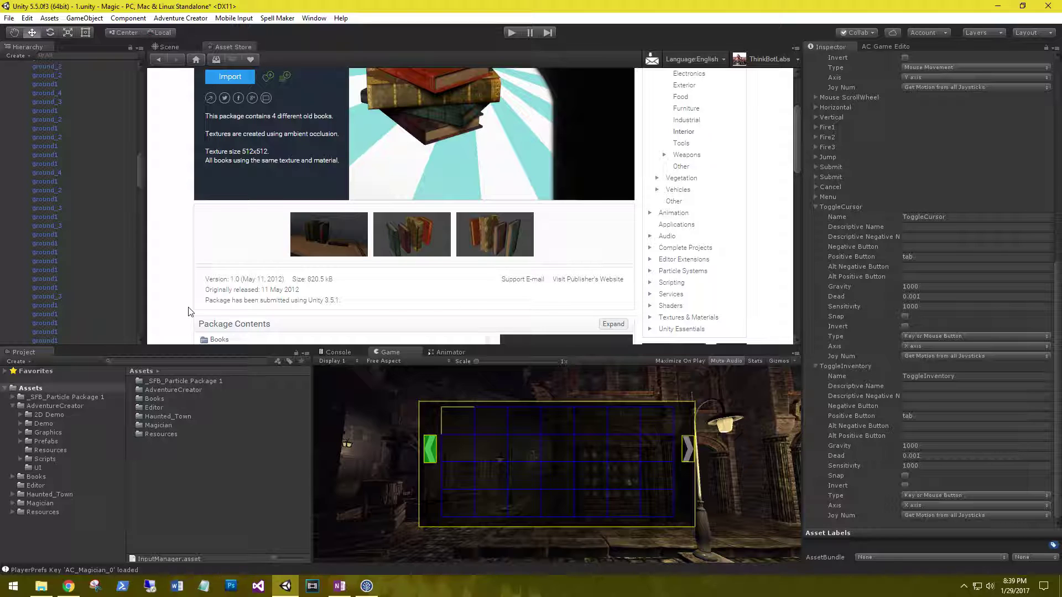
pyautogui.scroll(2, 188, 312)
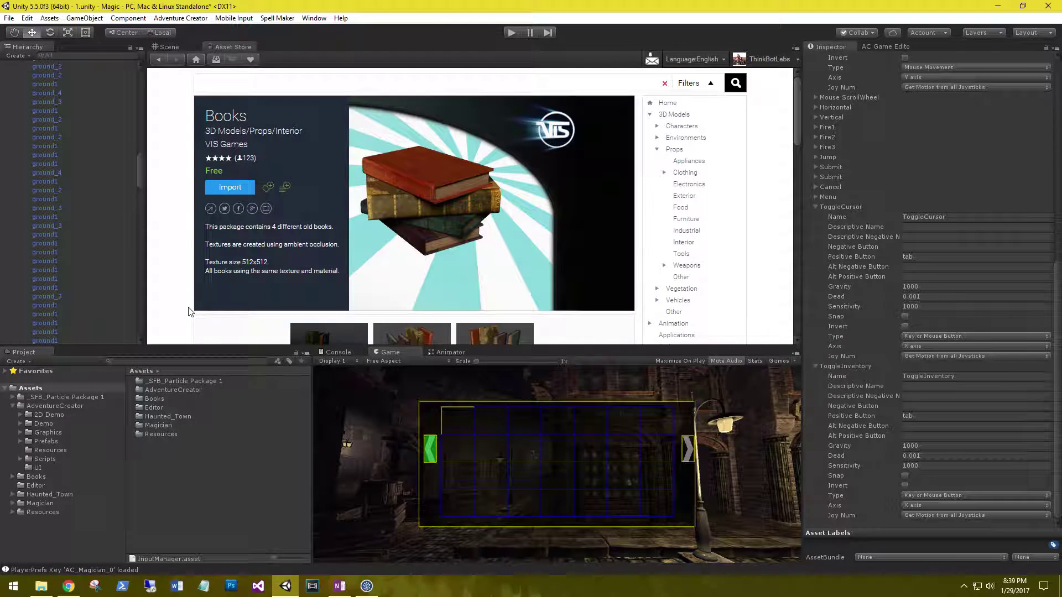
pyautogui.click(231, 188)
# Close the Asset Store and select the book_0001a prefab in the Prefabs folder of Books
pyautogui.rightClick(227, 47)
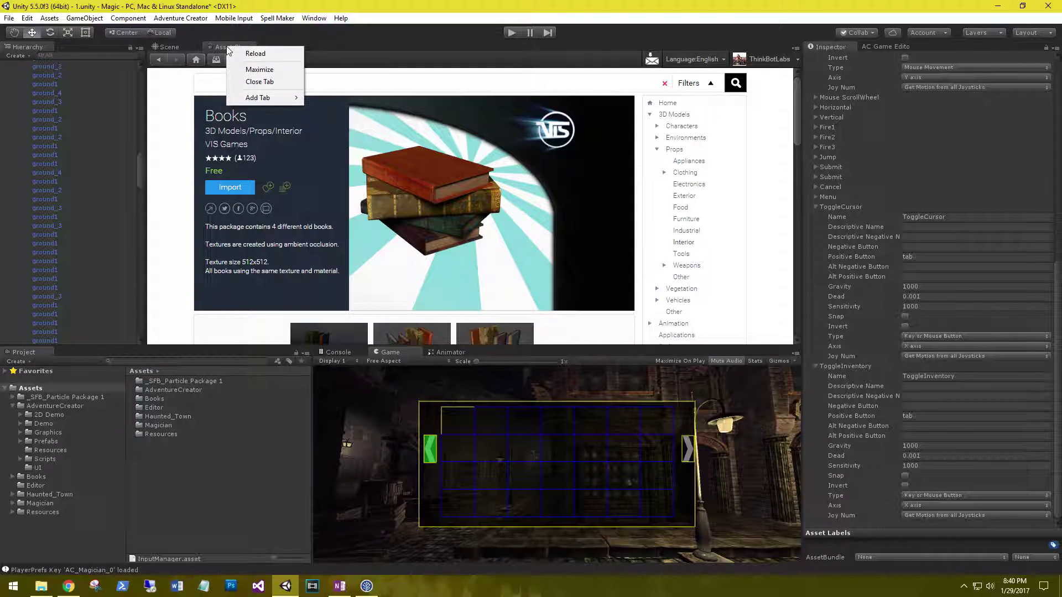
pyautogui.click(266, 83)
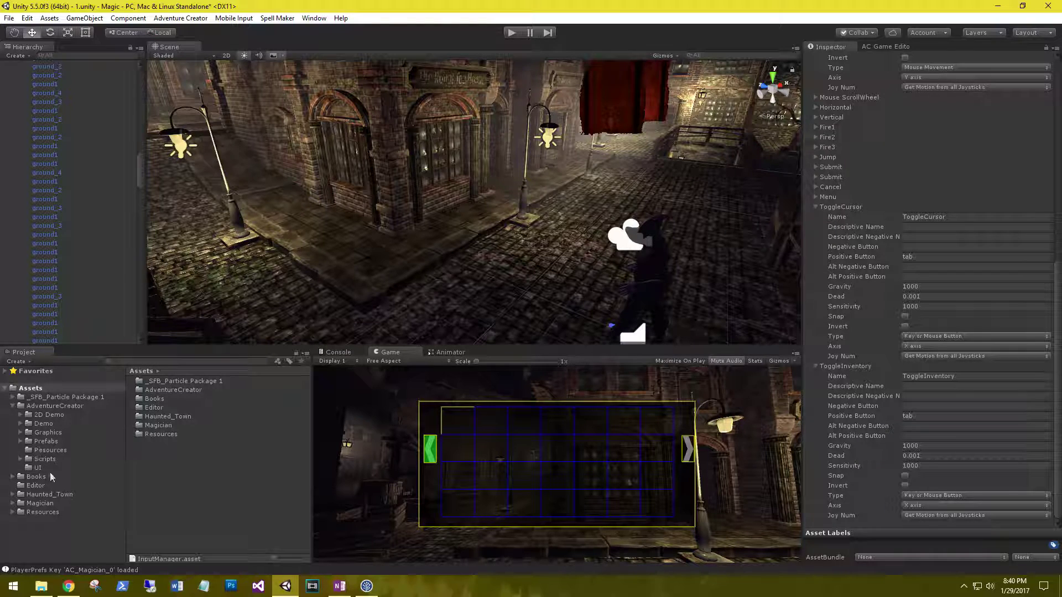
pyautogui.click(37, 476)
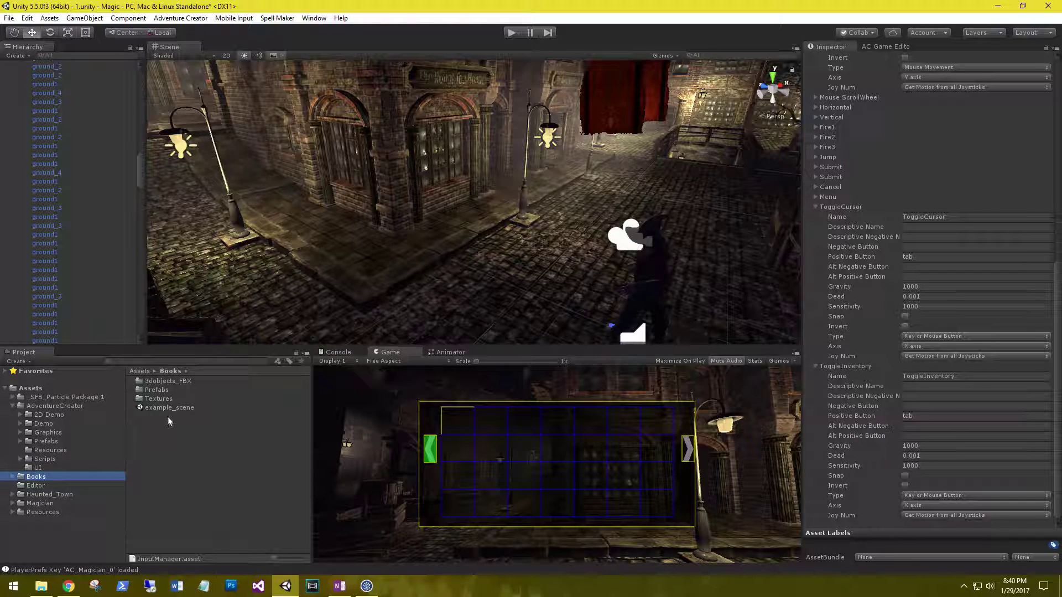
pyautogui.doubleClick(156, 390)
pyautogui.click(155, 383)
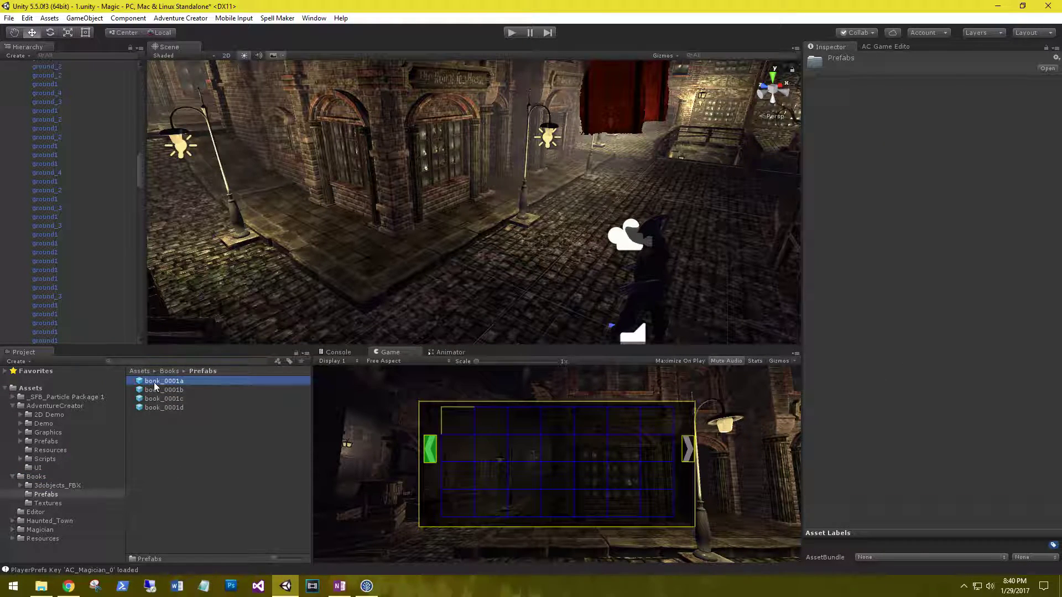
# Preview the book_0001a, book_0001b, book_0001c and book_0001d prefabs and rotate their models to compare them
pyautogui.moveTo(897, 495); pyautogui.dragTo(897, 314)
pyautogui.click(156, 390)
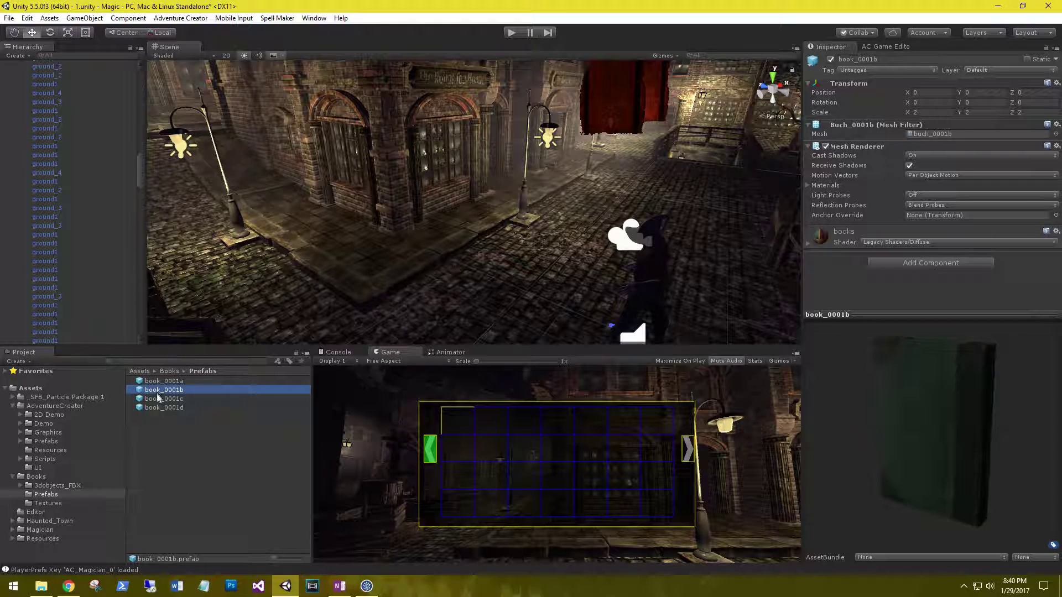
pyautogui.click(160, 399)
pyautogui.moveTo(957, 542); pyautogui.dragTo(353, 417)
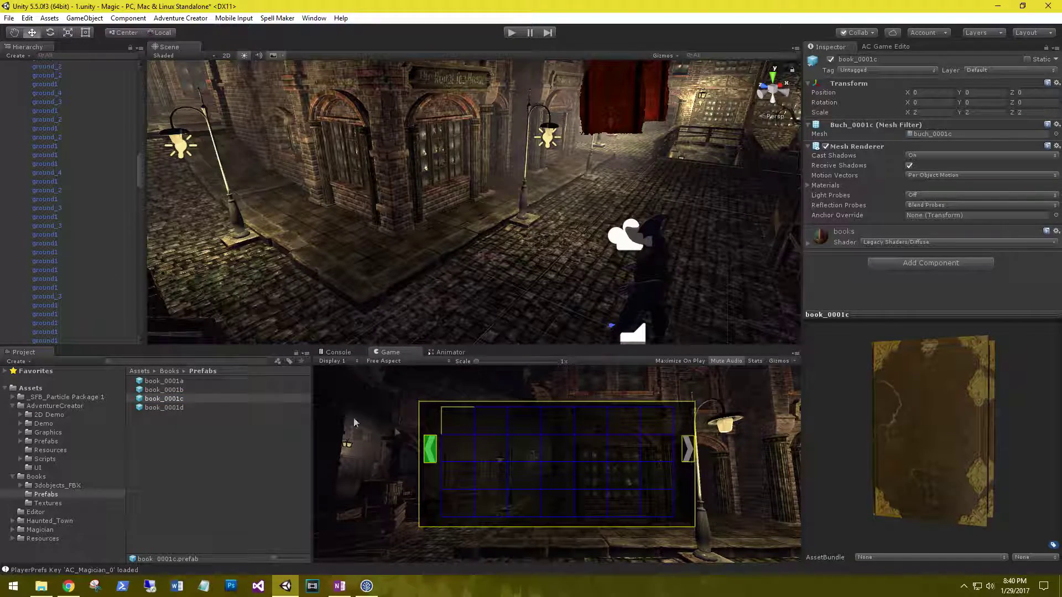
pyautogui.click(166, 408)
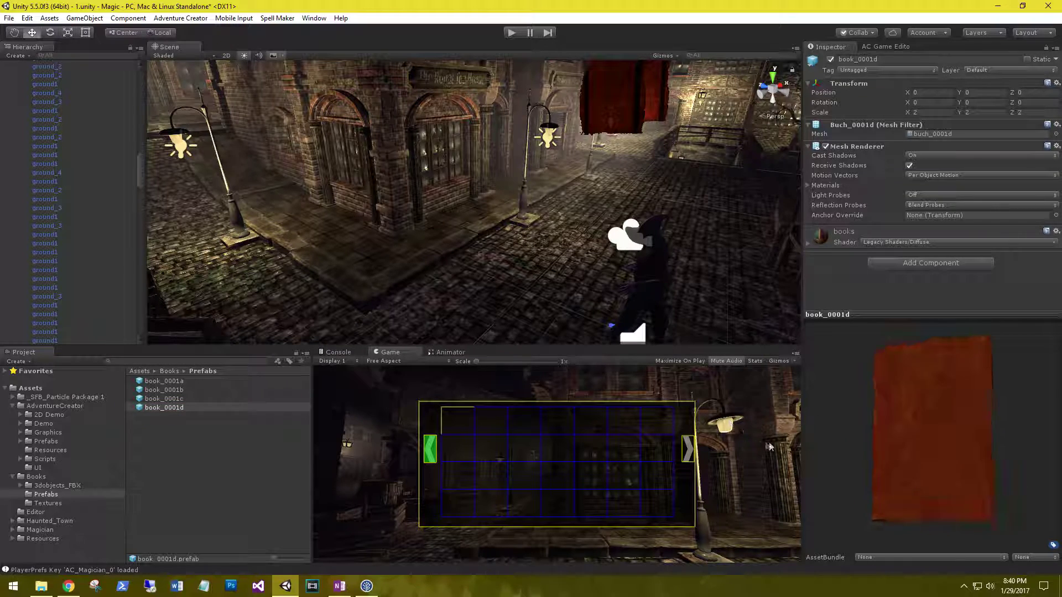
pyautogui.press('Up')
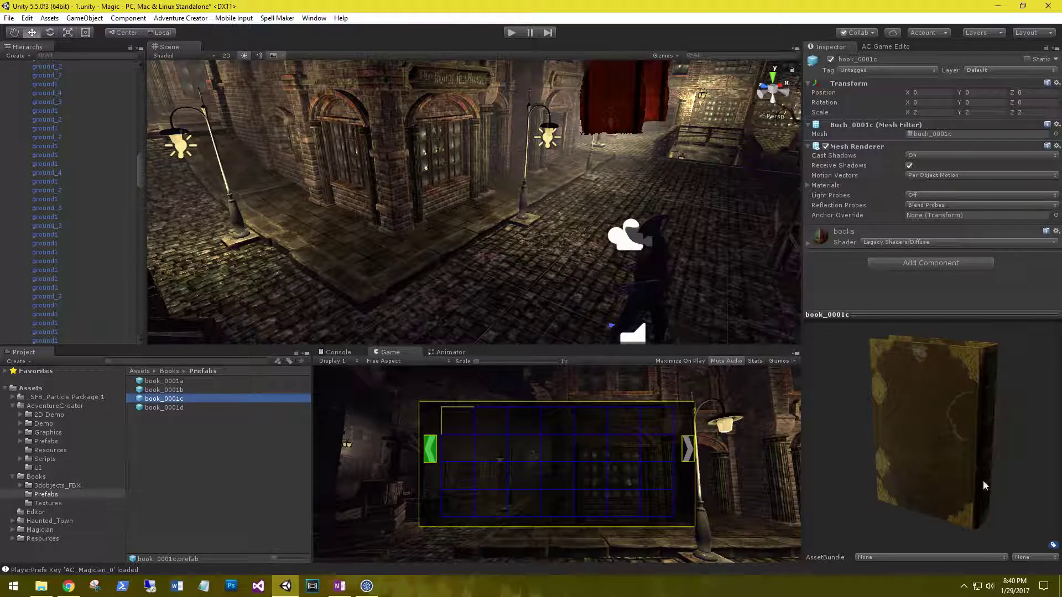
pyautogui.moveTo(984, 480)
pyautogui.mouseDown()
pyautogui.moveTo(1017, 479)
pyautogui.moveTo(973, 480)
pyautogui.mouseUp()
# Collapse the geometry group and place book_0001c in the scene by the corner shop window, at about X 0.84, Y 1.43
pyautogui.scroll(5, 130, 98)
pyautogui.scroll(3, 131, 97)
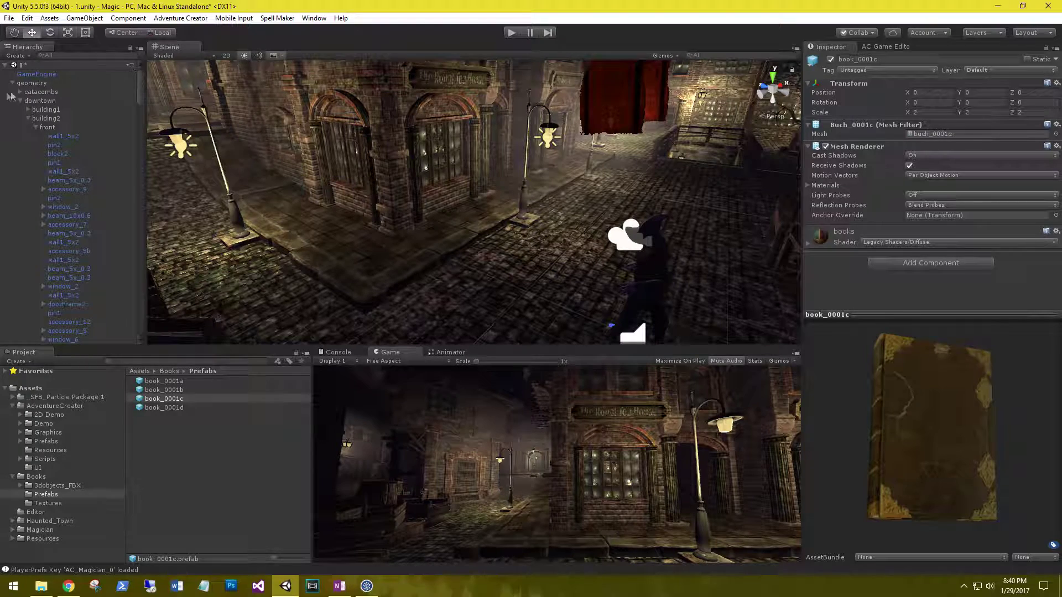
pyautogui.click(12, 83)
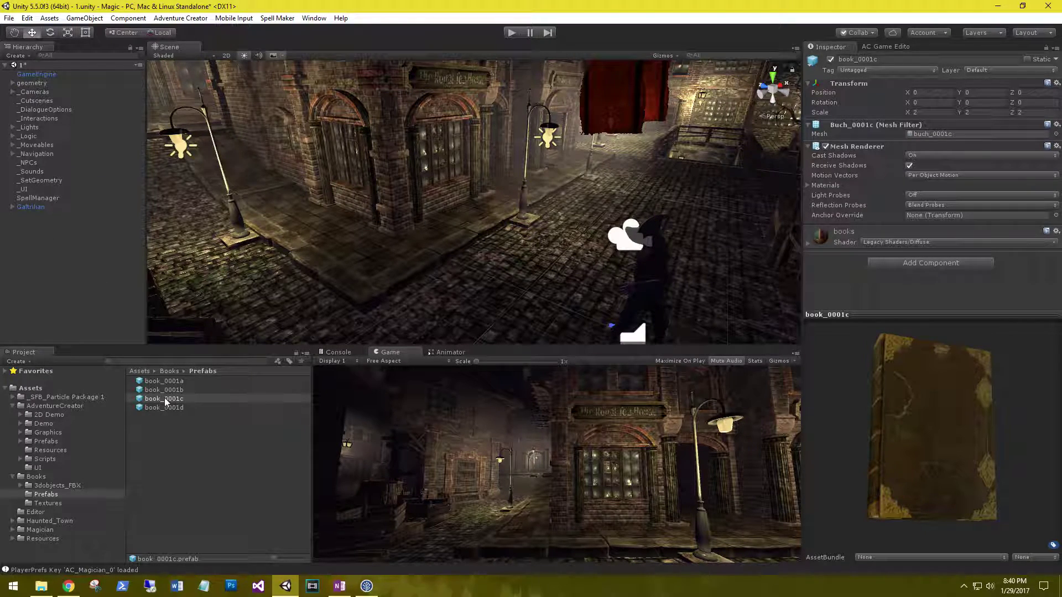
pyautogui.moveTo(165, 398); pyautogui.dragTo(457, 226)
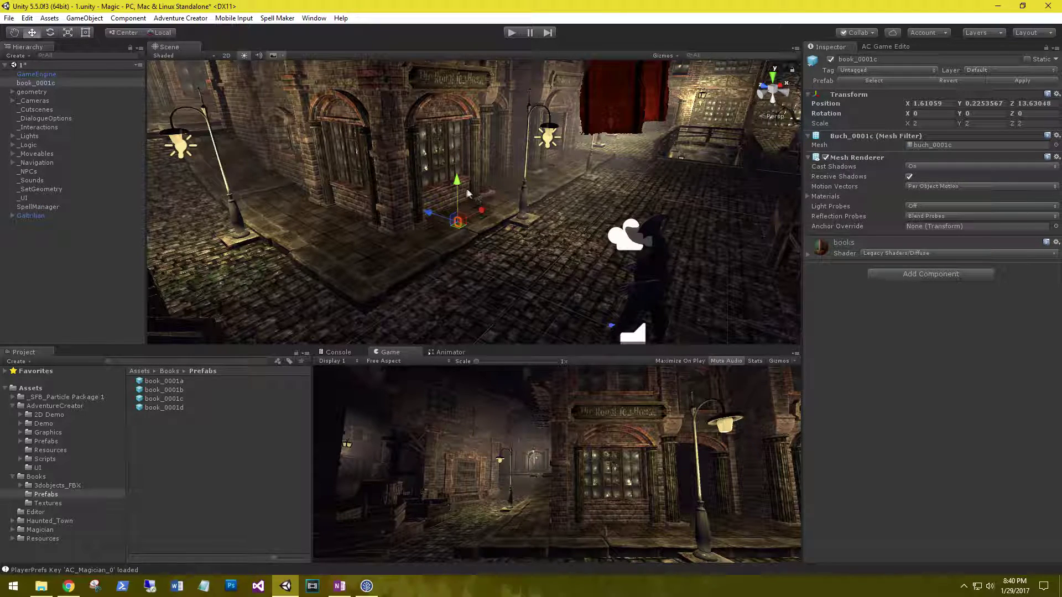
pyautogui.moveTo(458, 188); pyautogui.dragTo(448, 156)
pyautogui.moveTo(481, 187); pyautogui.dragTo(472, 186)
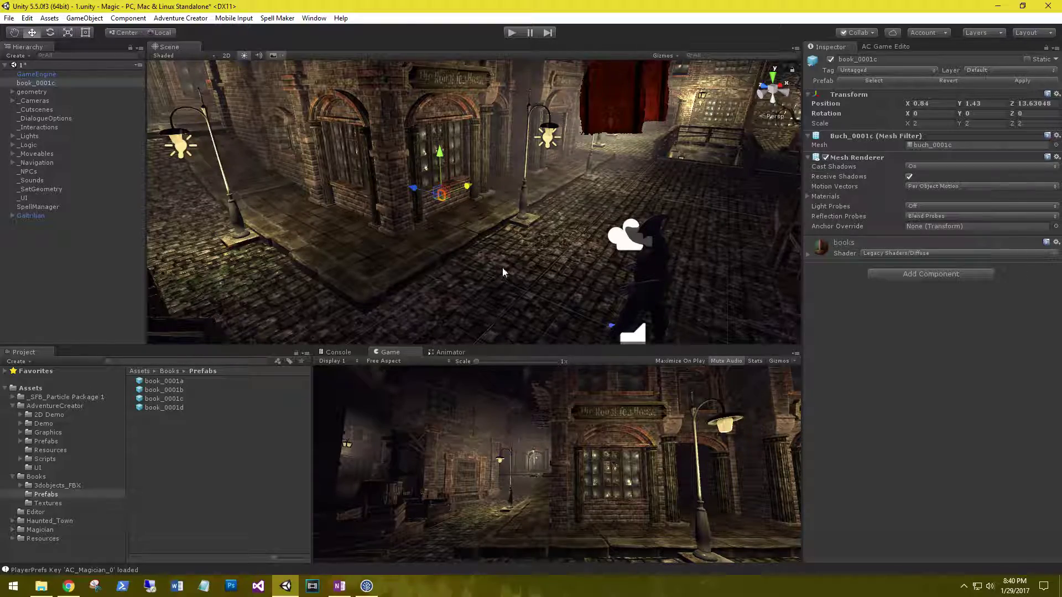
# Scale the placed book uniformly to about 3.76
pyautogui.keyDown('alt'); pyautogui.moveTo(503, 268); pyautogui.dragTo(487, 272); pyautogui.keyUp('alt')
pyautogui.keyDown('alt'); pyautogui.scroll(4, 488, 273); pyautogui.keyUp('alt')
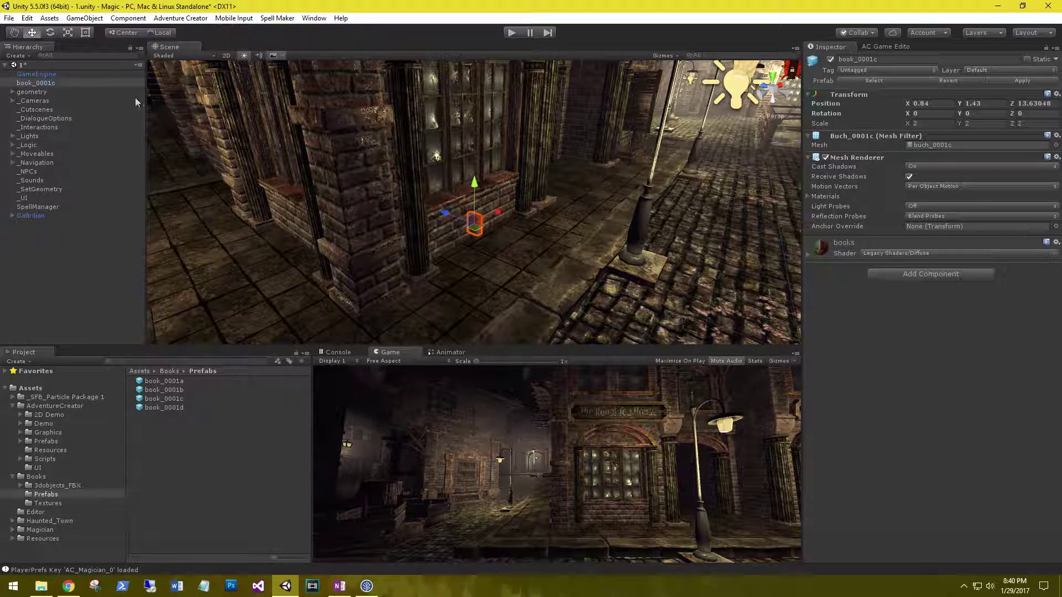
pyautogui.click(68, 32)
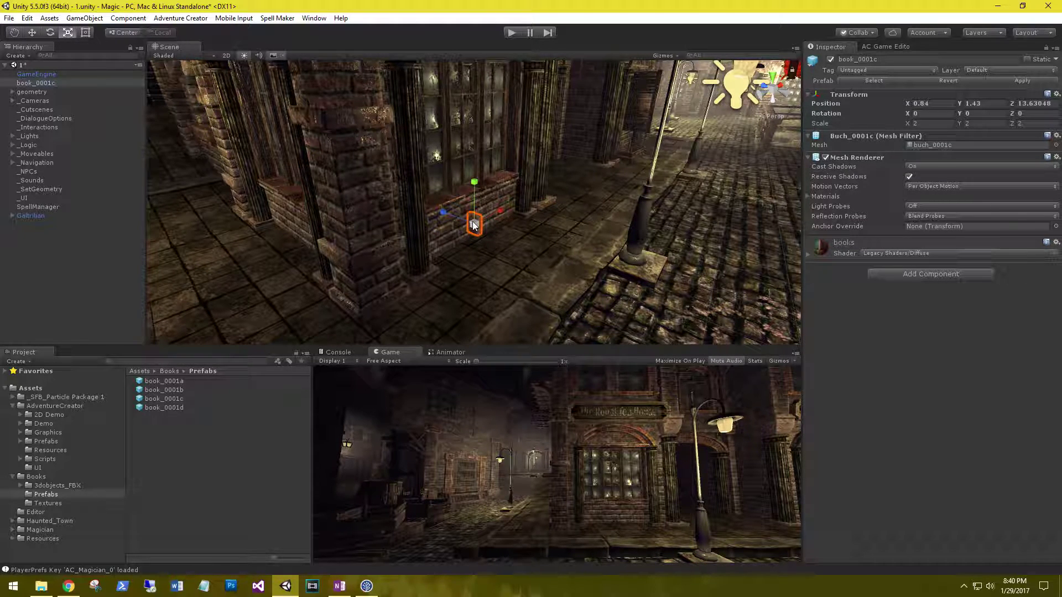
pyautogui.moveTo(473, 224); pyautogui.dragTo(346, 256)
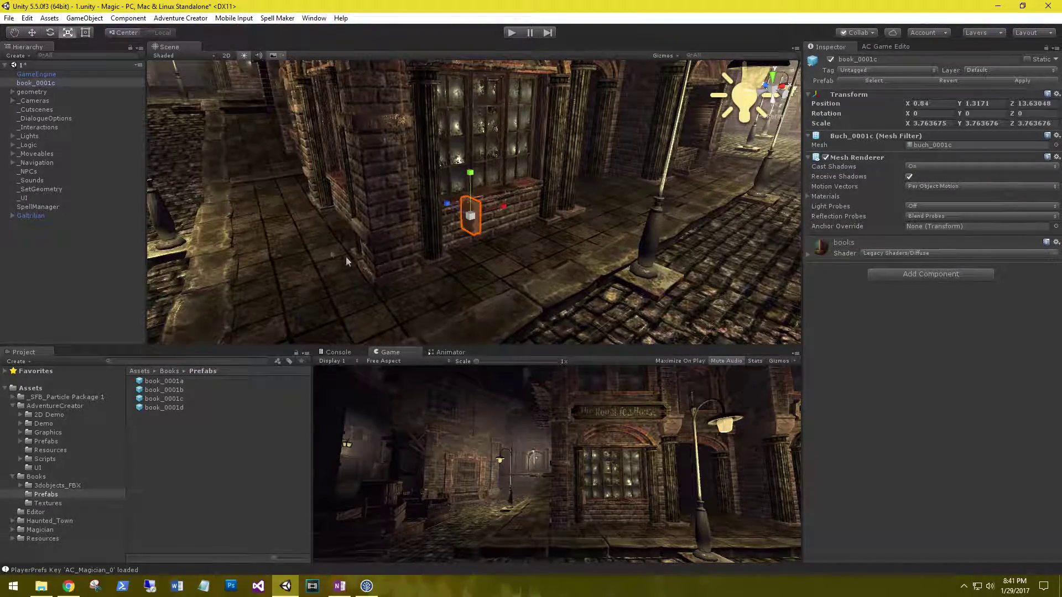
# Rename the placed book object as frostFireSpellBook
pyautogui.click(859, 58)
pyautogui.click(931, 56)
pyautogui.press('BackSpace')
pyautogui.press('BackSpace')
pyautogui.press('BackSpace')
pyautogui.press('BackSpace')
pyautogui.press('BackSpace')
pyautogui.press('BackSpace')
pyautogui.hotkey('ctrl', 'a')
pyautogui.write('spell')
pyautogui.press('BackSpace')
pyautogui.press('BackSpace')
pyautogui.press('BackSpace')
pyautogui.press('BackSpace')
pyautogui.press('BackSpace')
pyautogui.write('frostFireSpellBoo')
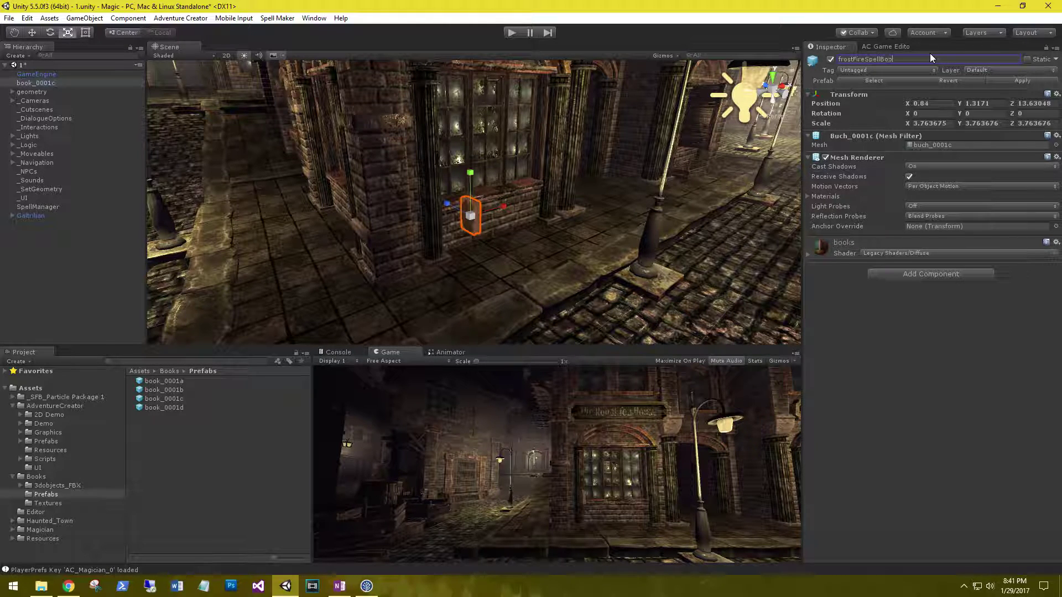
pyautogui.press('BackSpace')
pyautogui.write('ook')
pyautogui.press('Return')
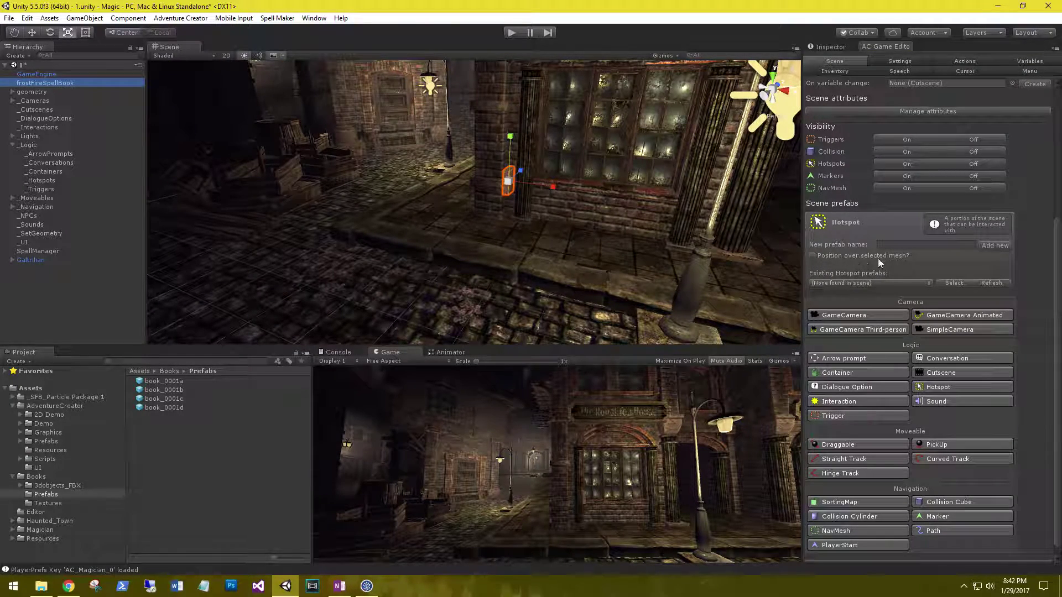
# Add a Hotspot prefab named frostFireSpellBookHotSpot, positioned over the selected book mesh
pyautogui.click(813, 256)
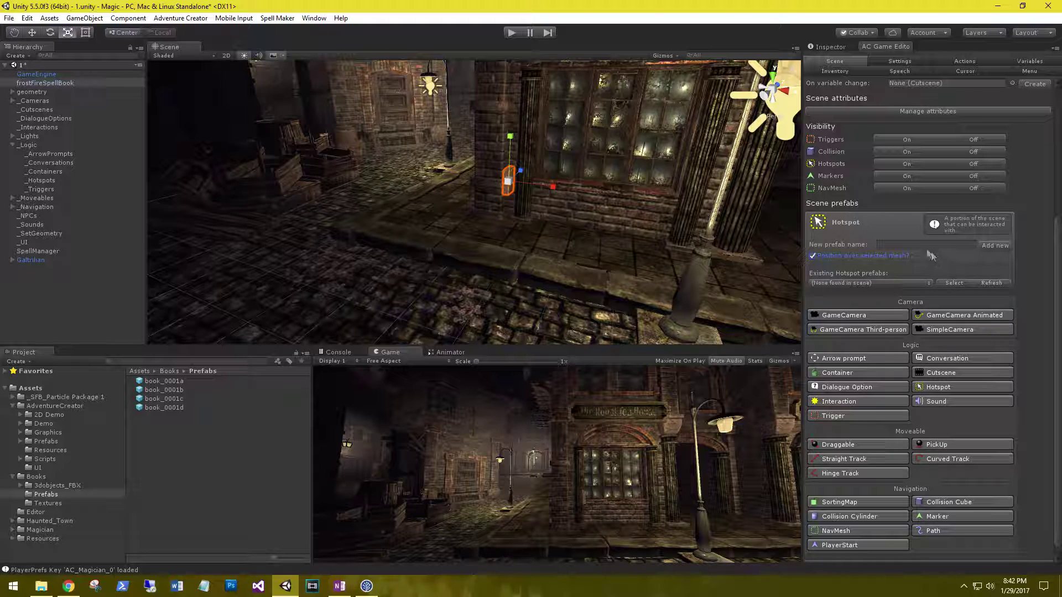
pyautogui.click(916, 245)
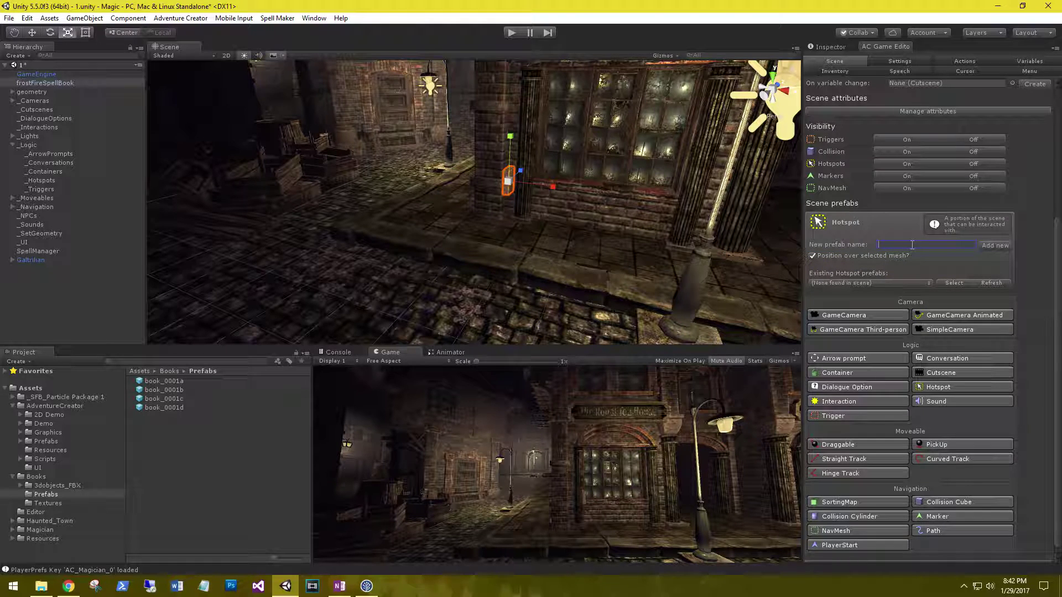
pyautogui.write('frostFireSpellBookHi')
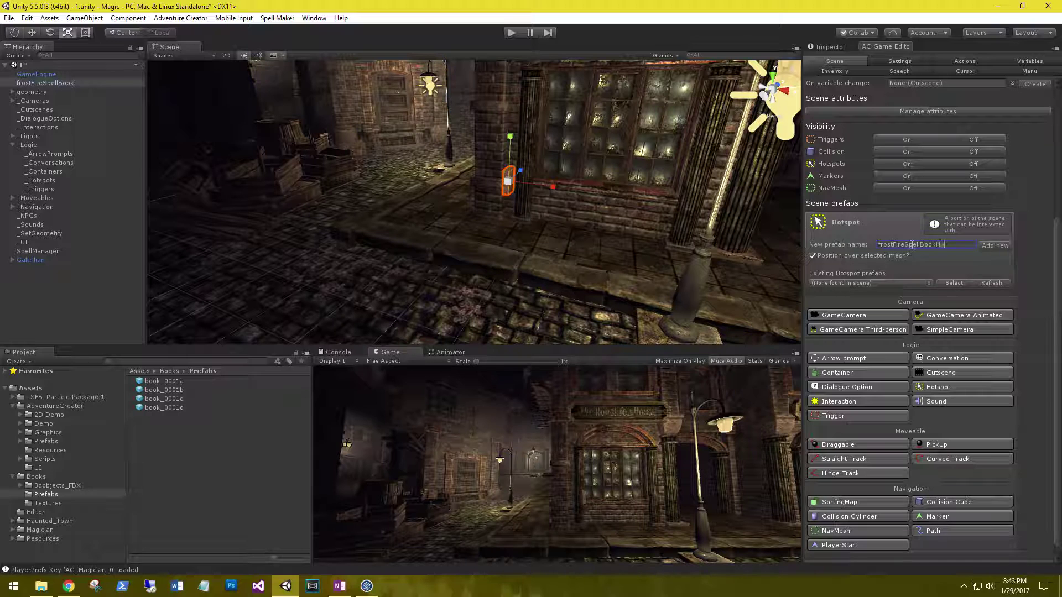
pyautogui.write('tSpot')
pyautogui.click(997, 246)
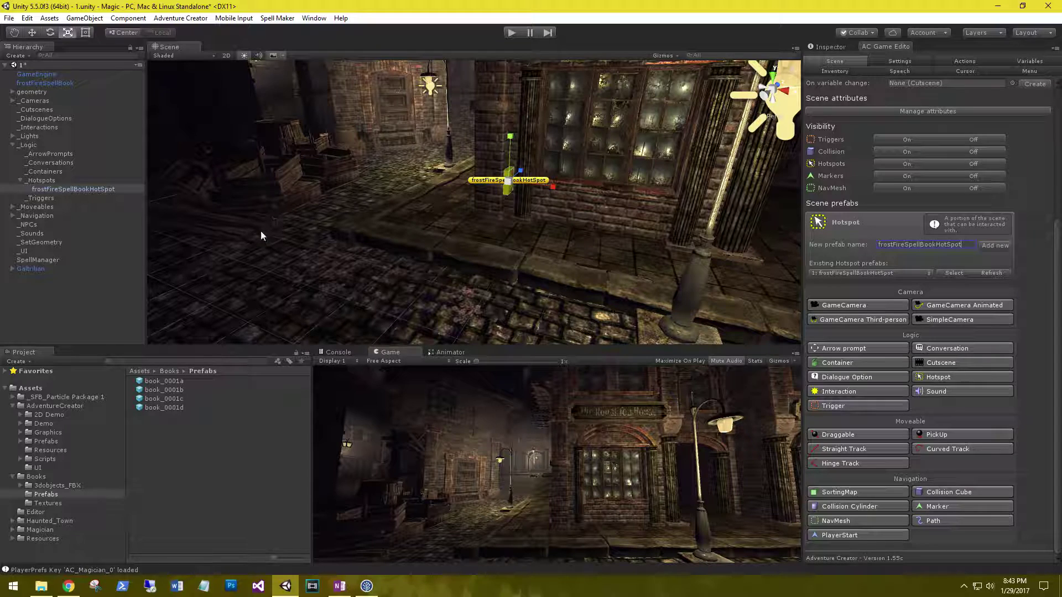
# Set the label of frostFireSpellBookHotSpot to "Frost Spellbook"
pyautogui.click(68, 188)
pyautogui.click(832, 46)
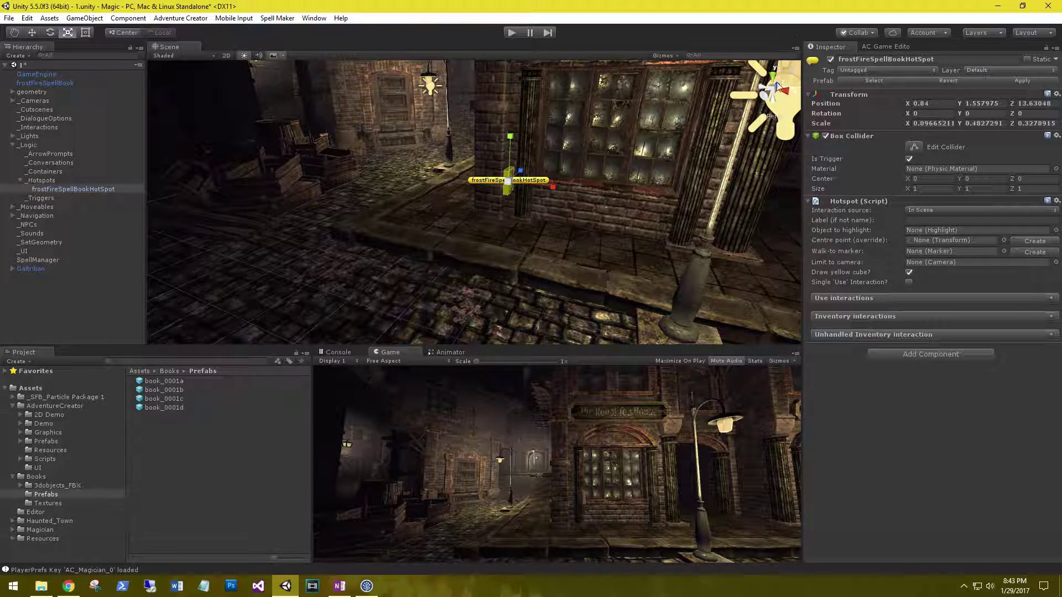
pyautogui.moveTo(373, 253); pyautogui.dragTo(479, 238, button='right')
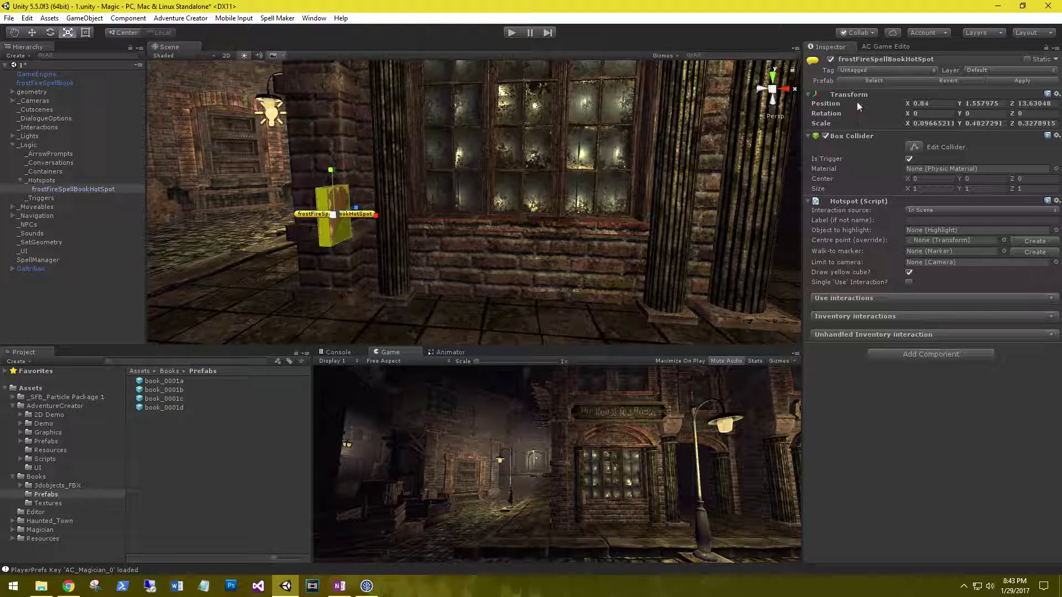
pyautogui.click(813, 61)
pyautogui.click(816, 95)
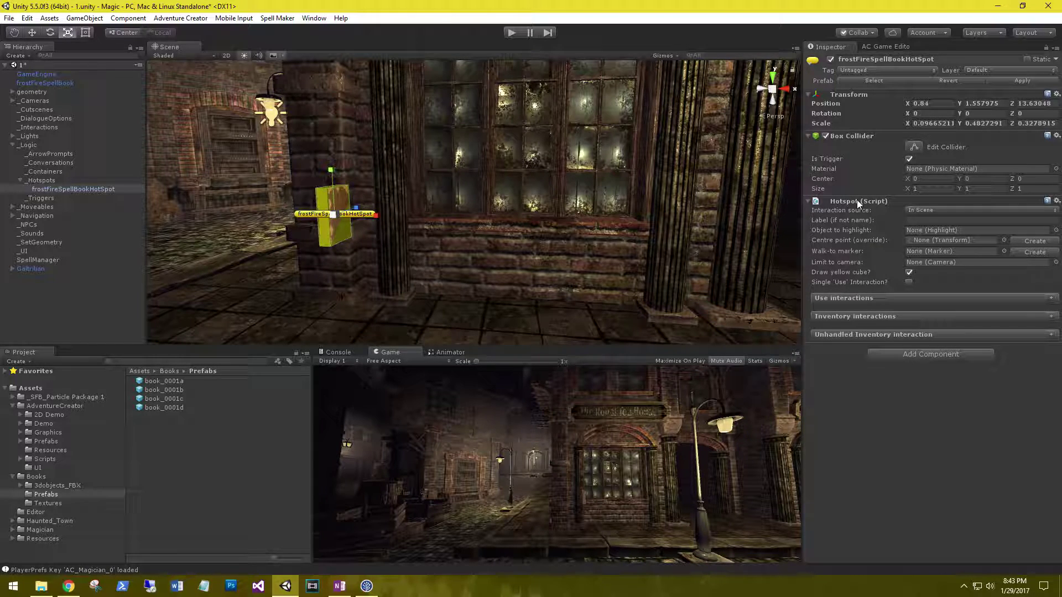
pyautogui.click(855, 221)
pyautogui.write('Fiost Spell')
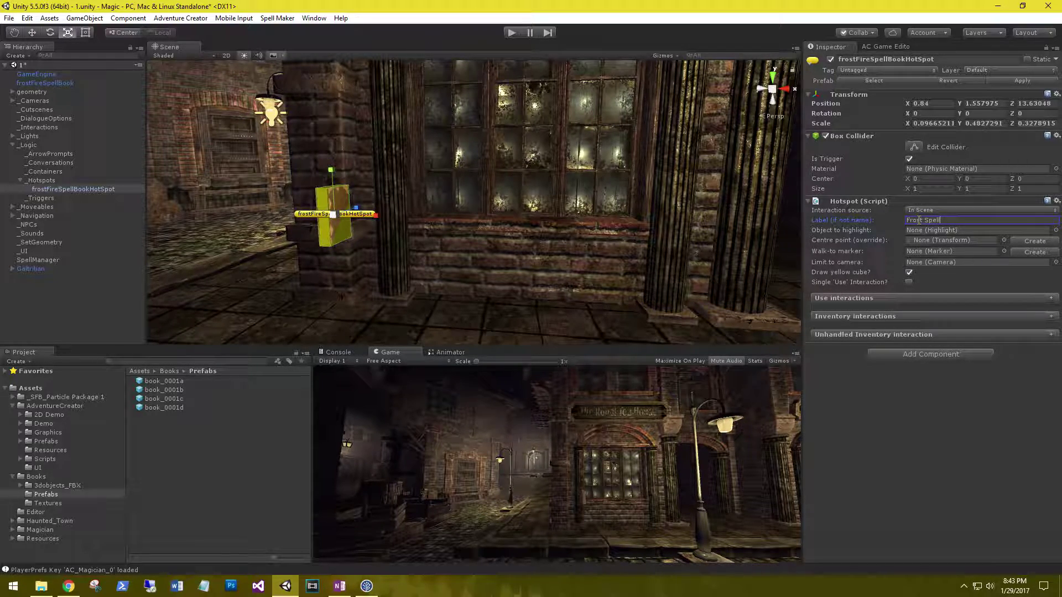
pyautogui.write('book')
pyautogui.press('Return')
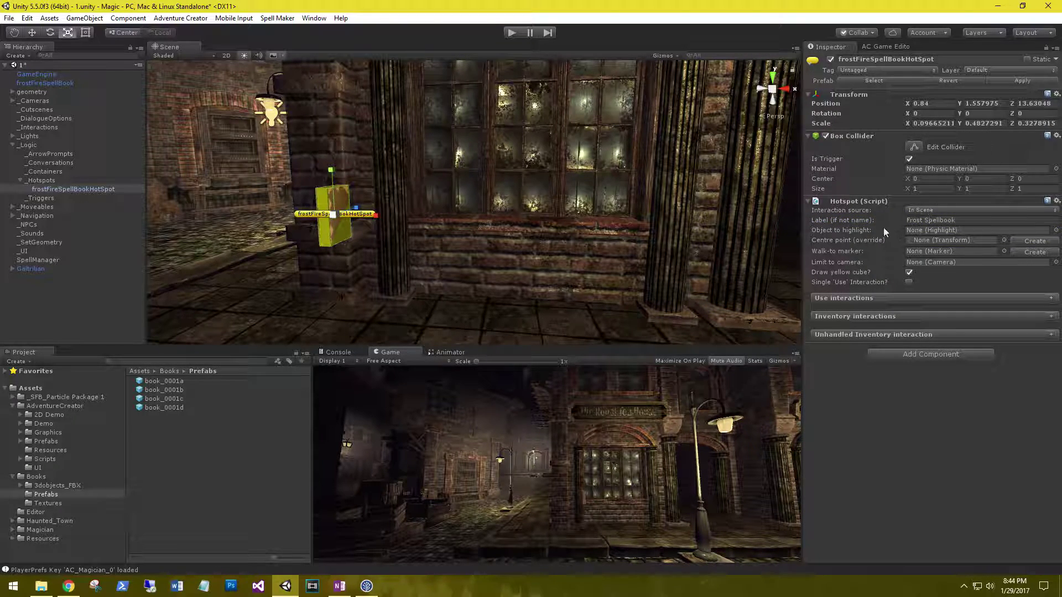
# Add a Highlight component to frostFireSpellBook and assign the book as the hotspot's object to highlight
pyautogui.click(920, 231)
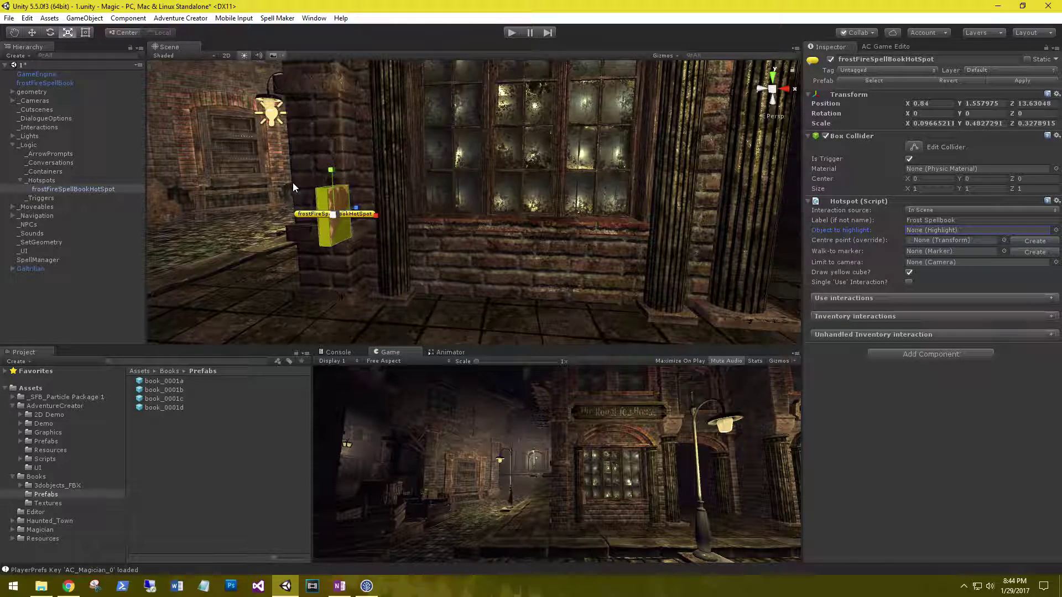
pyautogui.click(48, 83)
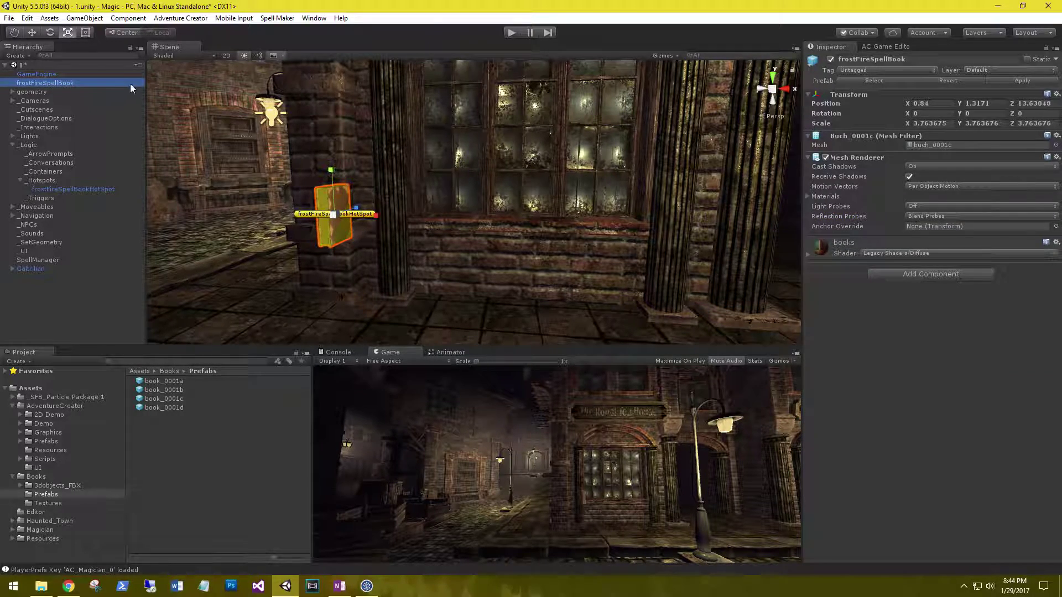
pyautogui.click(904, 274)
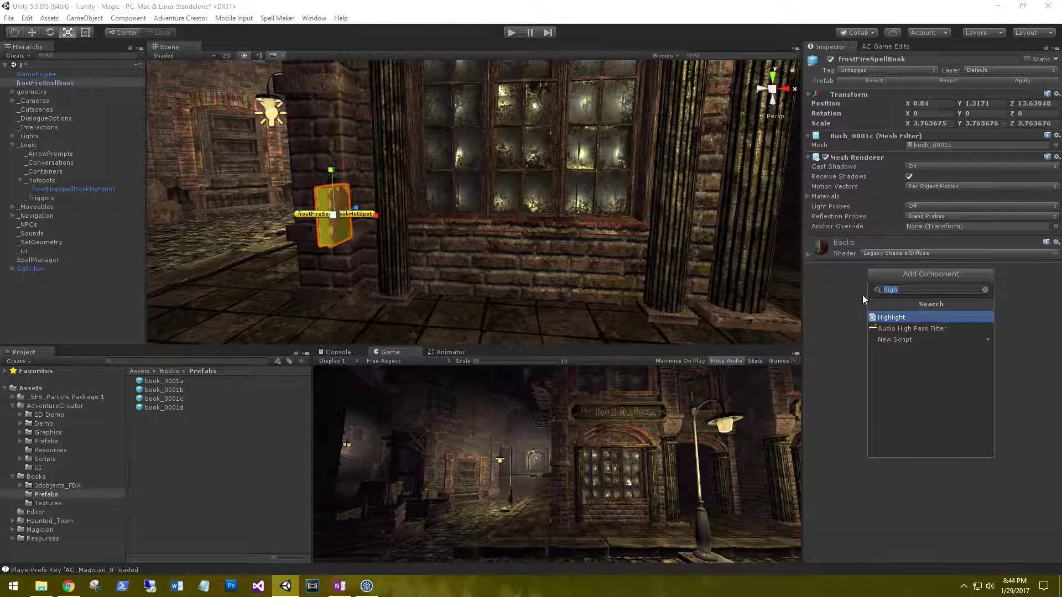
pyautogui.click(896, 319)
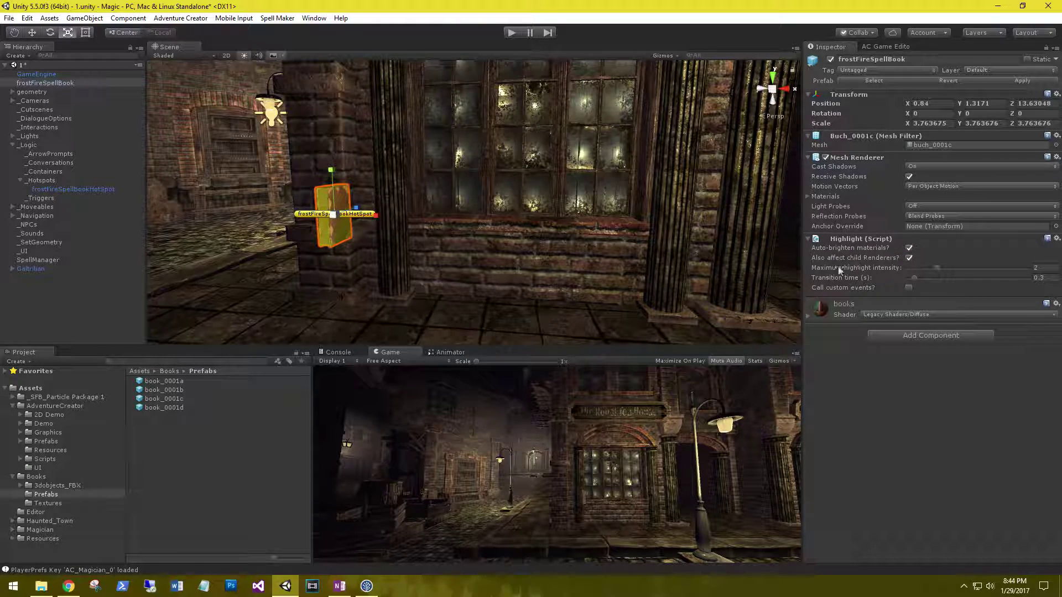
pyautogui.click(78, 188)
pyautogui.moveTo(39, 84); pyautogui.dragTo(917, 233)
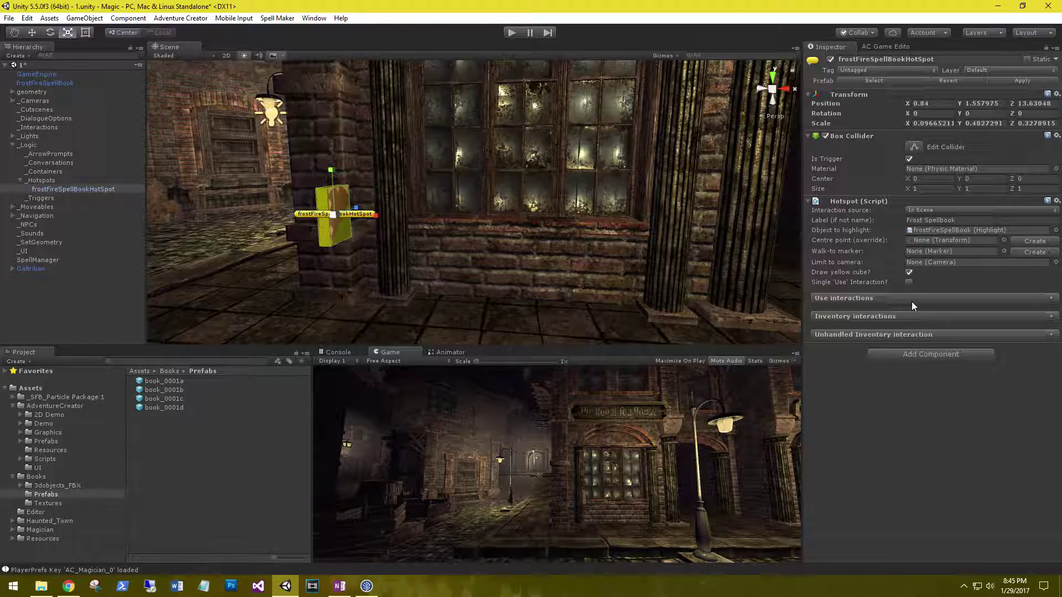
# Add a use interaction to the hotspot, check the available cursor options and keep the cursor on Use
pyautogui.click(1052, 300)
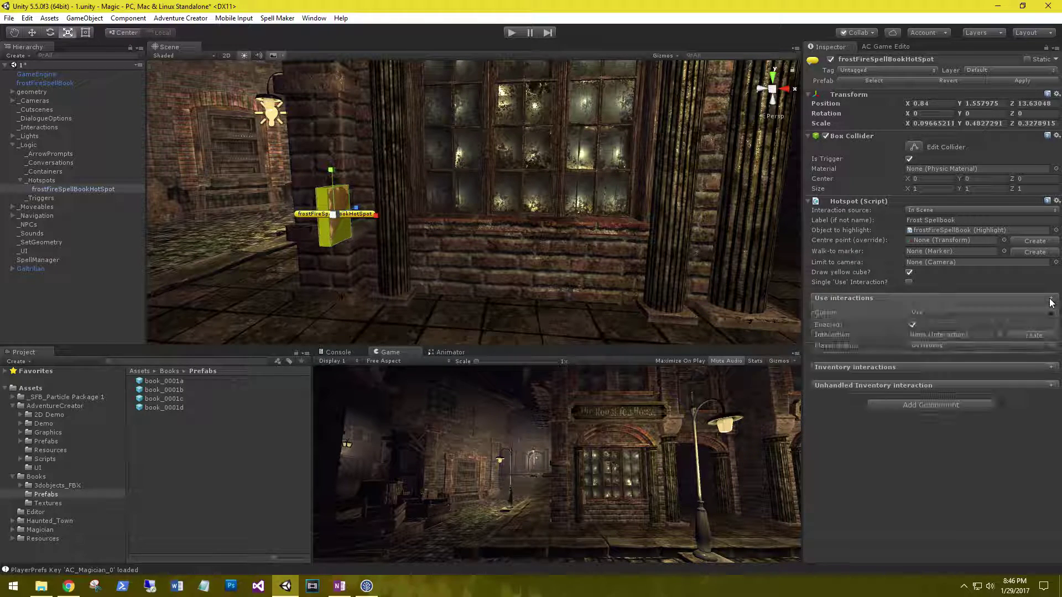
pyautogui.click(932, 314)
pyautogui.click(929, 309)
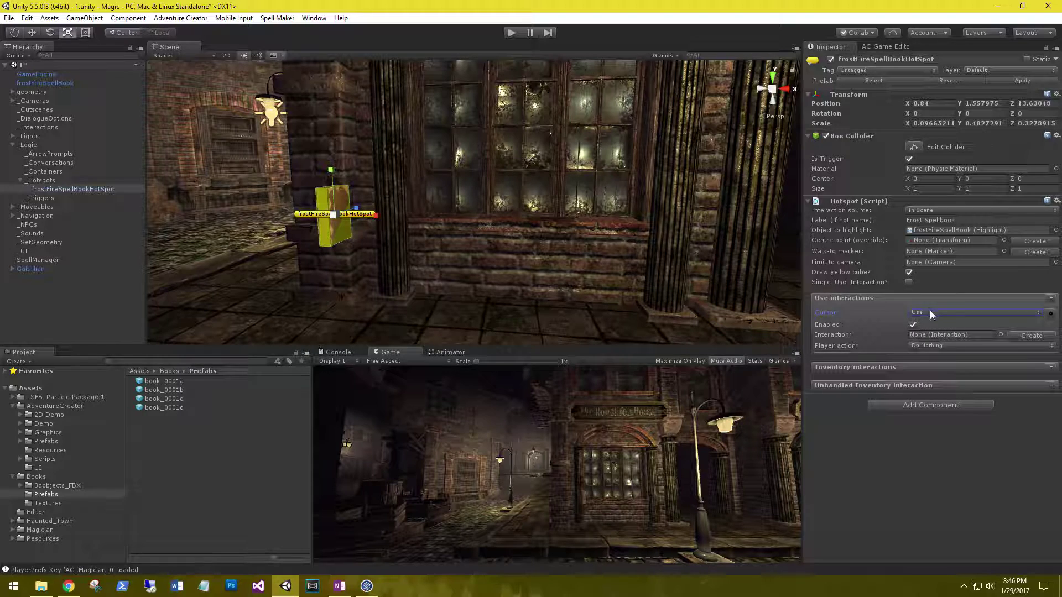
pyautogui.click(931, 310)
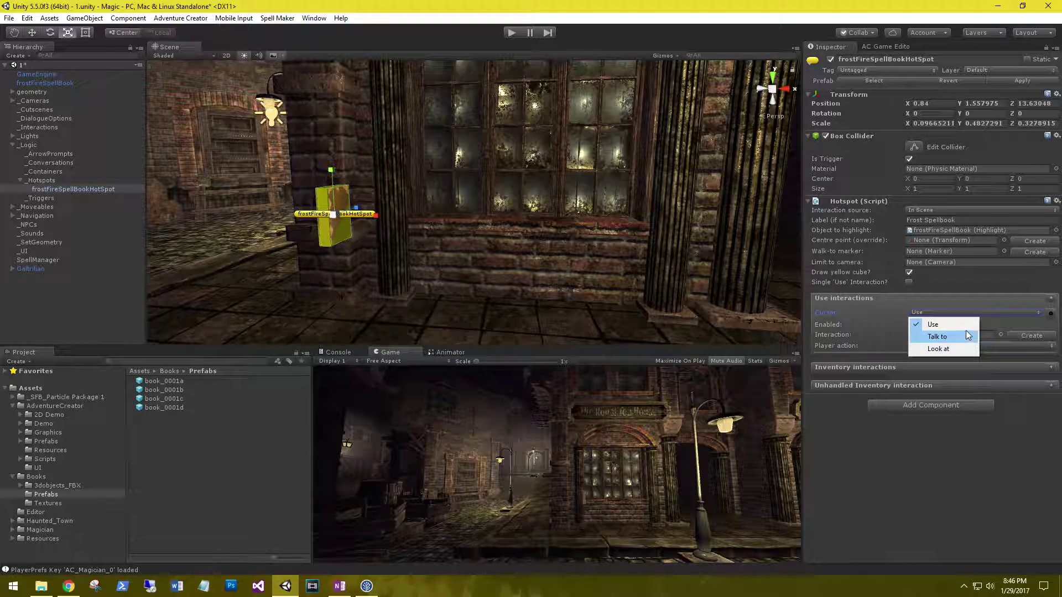
pyautogui.click(874, 314)
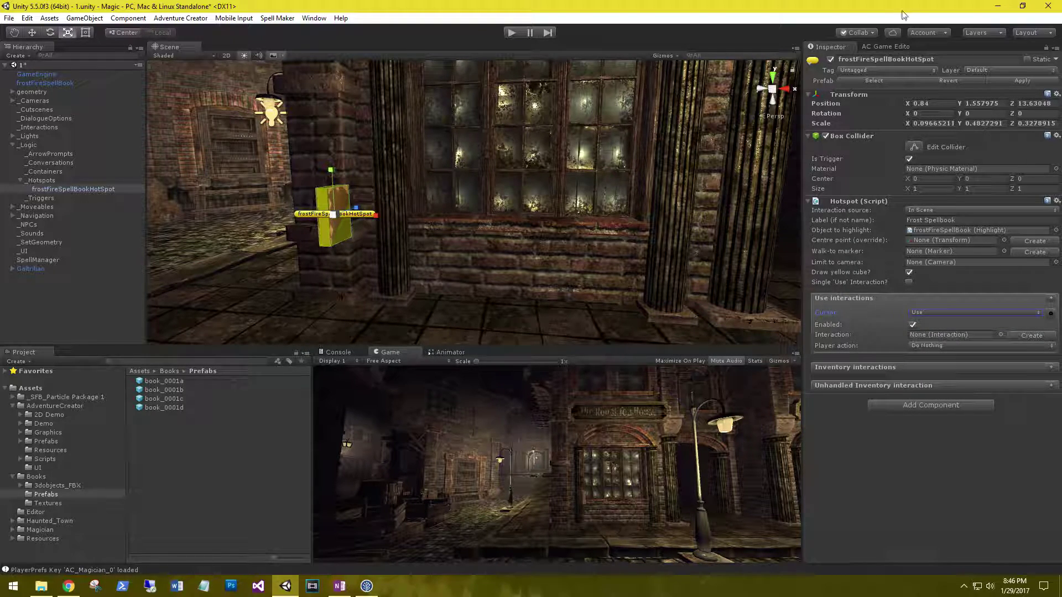
# Examine the interaction icons in the Adventure Creator cursor settings and return to the hotspot's interaction field
pyautogui.click(883, 48)
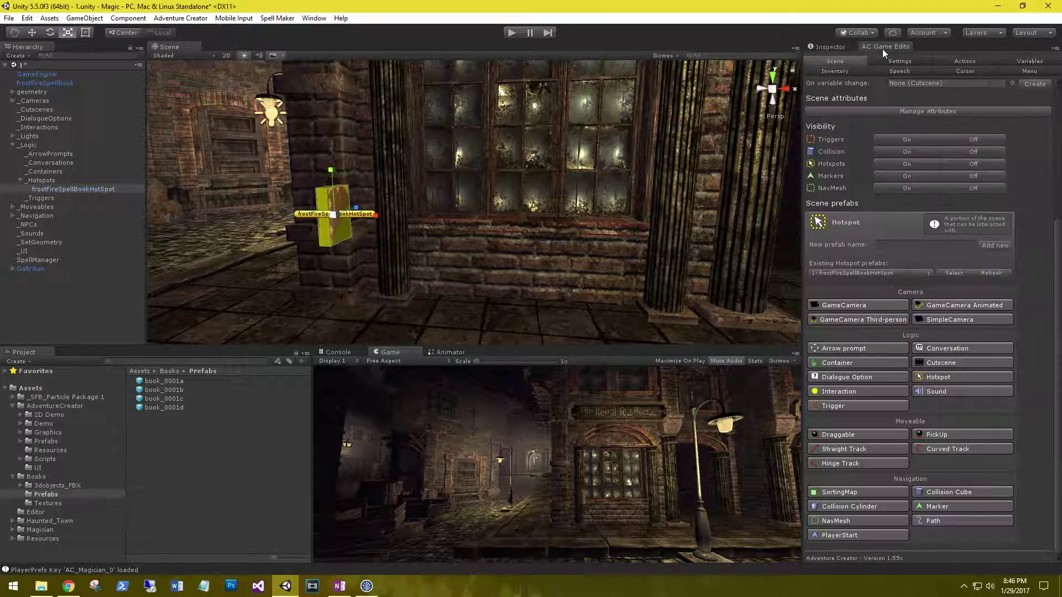
pyautogui.click(980, 70)
pyautogui.scroll(-3, 1000, 277)
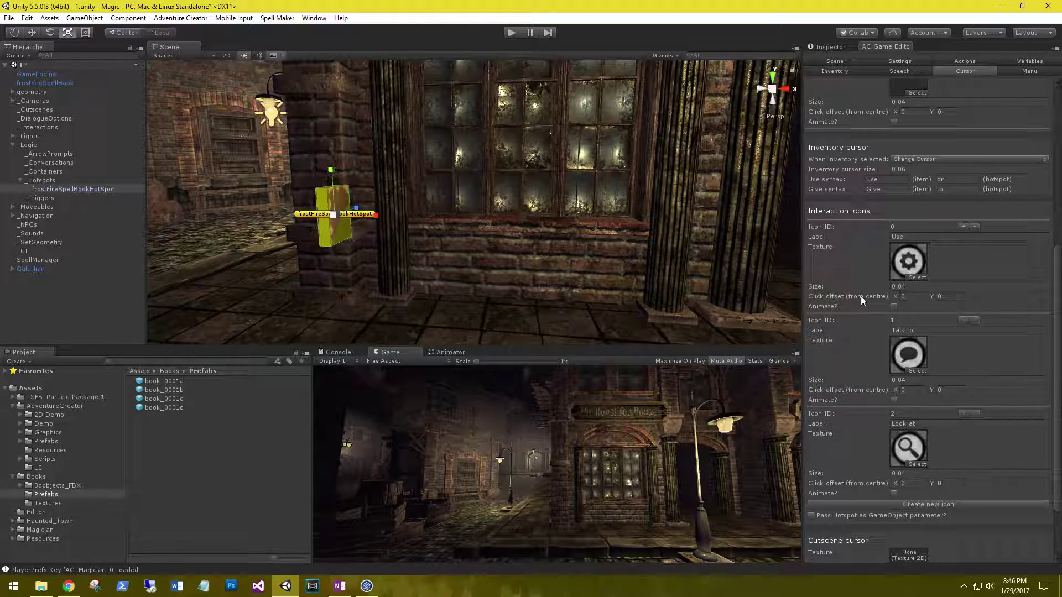
pyautogui.click(830, 49)
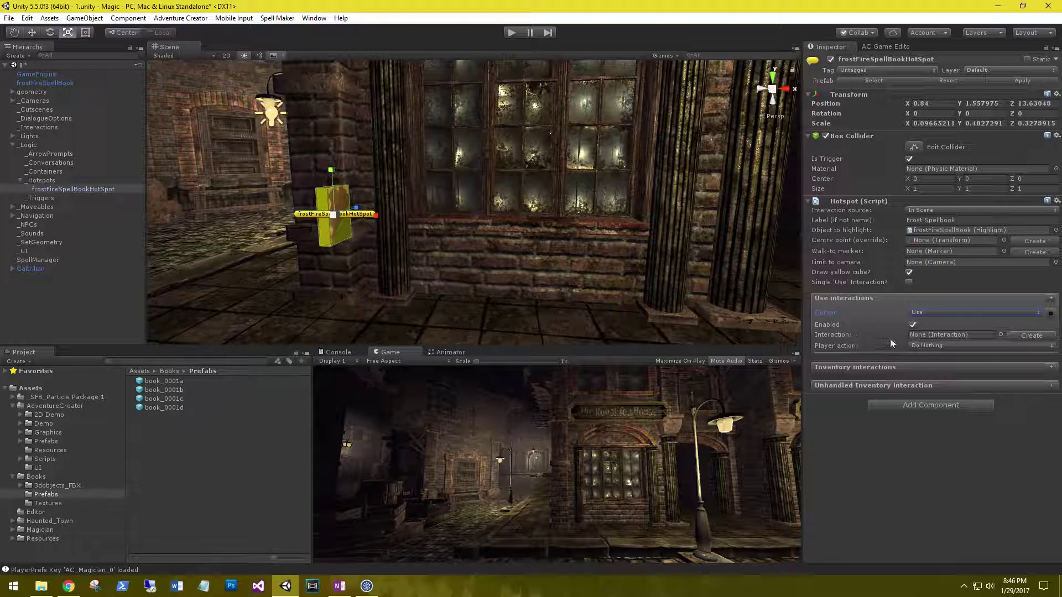
pyautogui.click(941, 336)
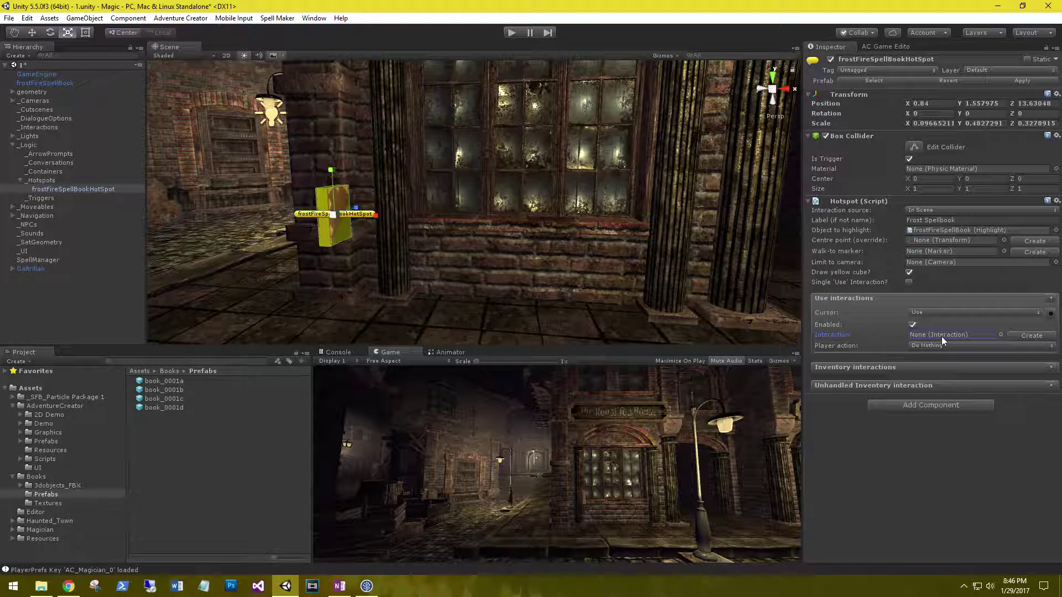
# Create an interaction for the spellbook hotspot's use action and open it in the ActionList Editor, docked beside the Scene view
pyautogui.click(1035, 335)
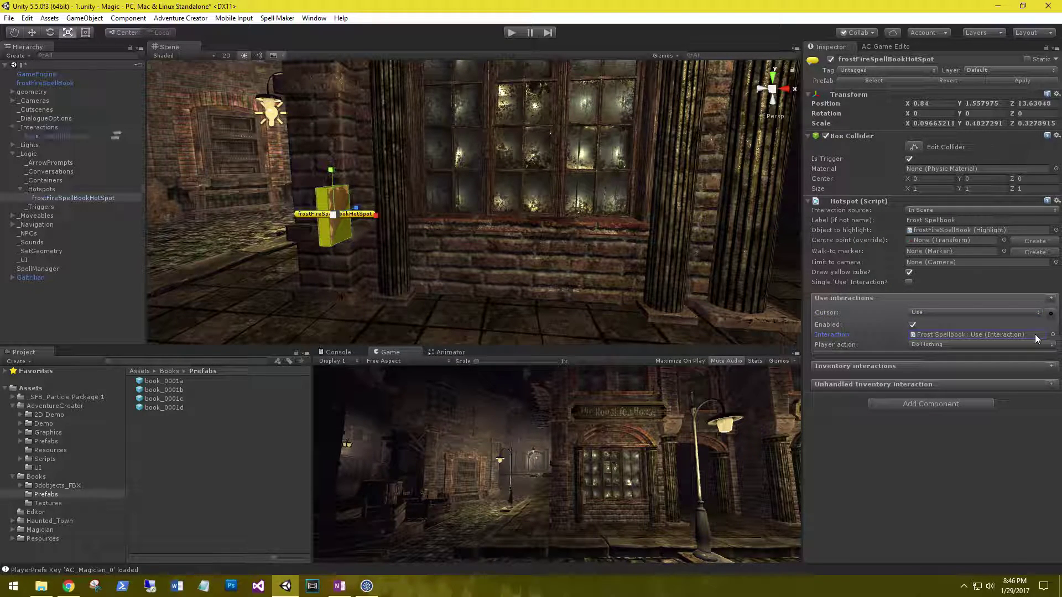
pyautogui.click(65, 135)
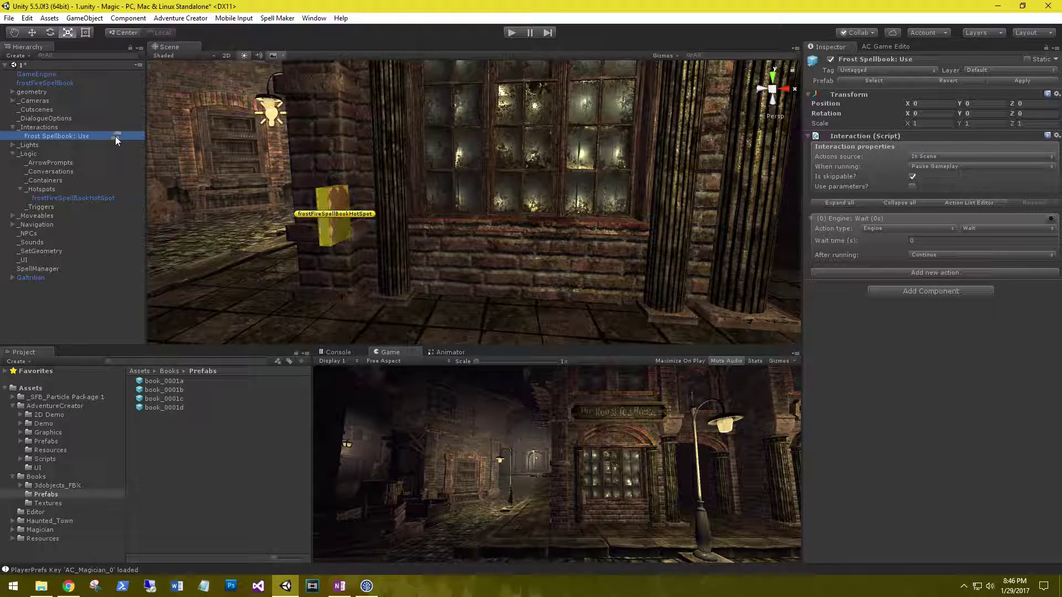
pyautogui.click(116, 136)
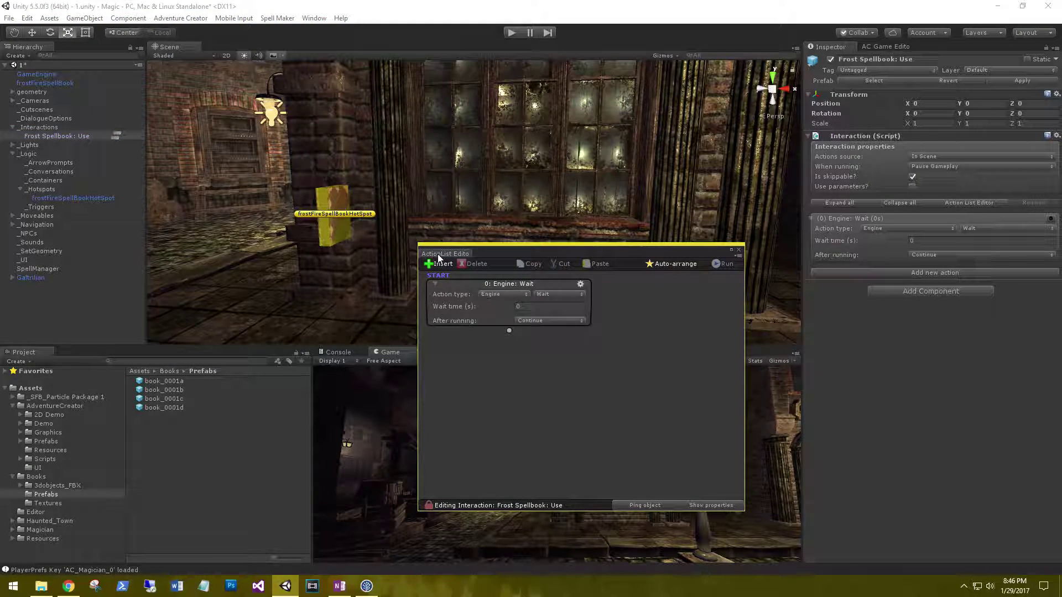
pyautogui.moveTo(441, 257); pyautogui.dragTo(216, 46)
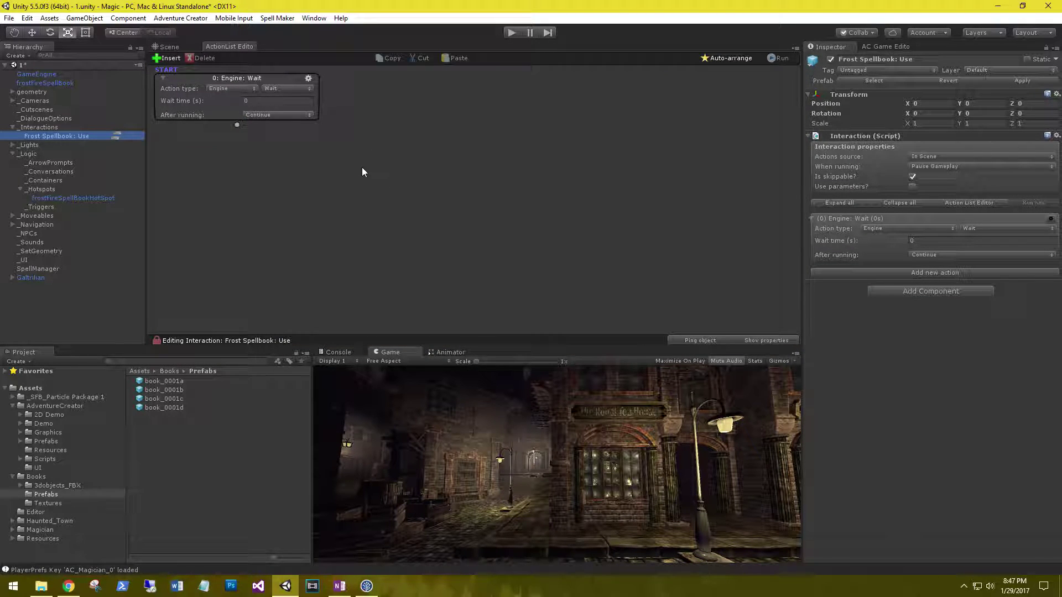
pyautogui.click(356, 98)
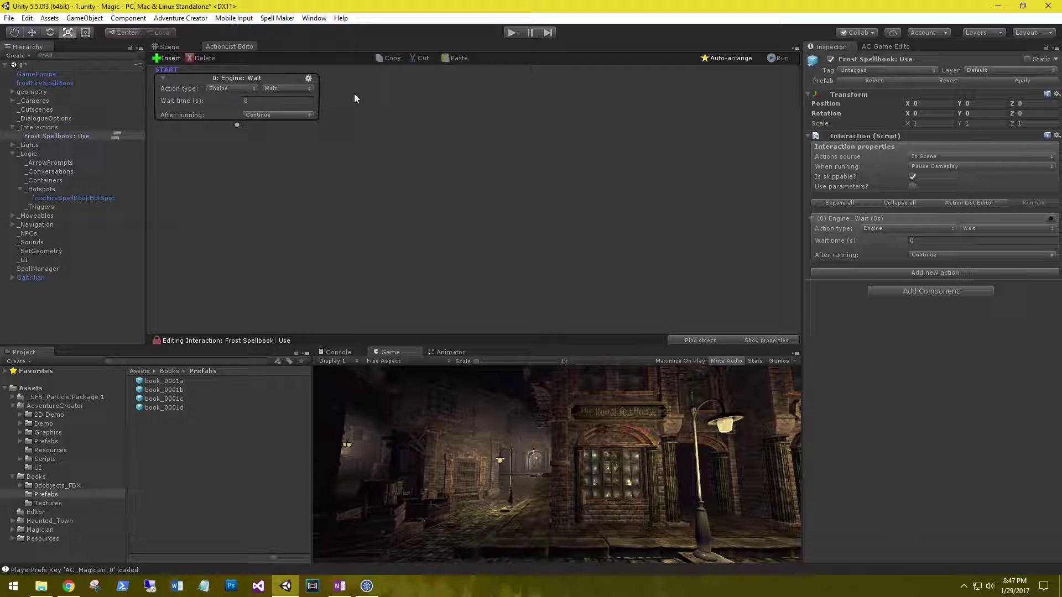
# Make the first action Hotspot: Enable or disable, affecting frostFireSpellBookHotSpot with the change set to Disable
pyautogui.click(231, 90)
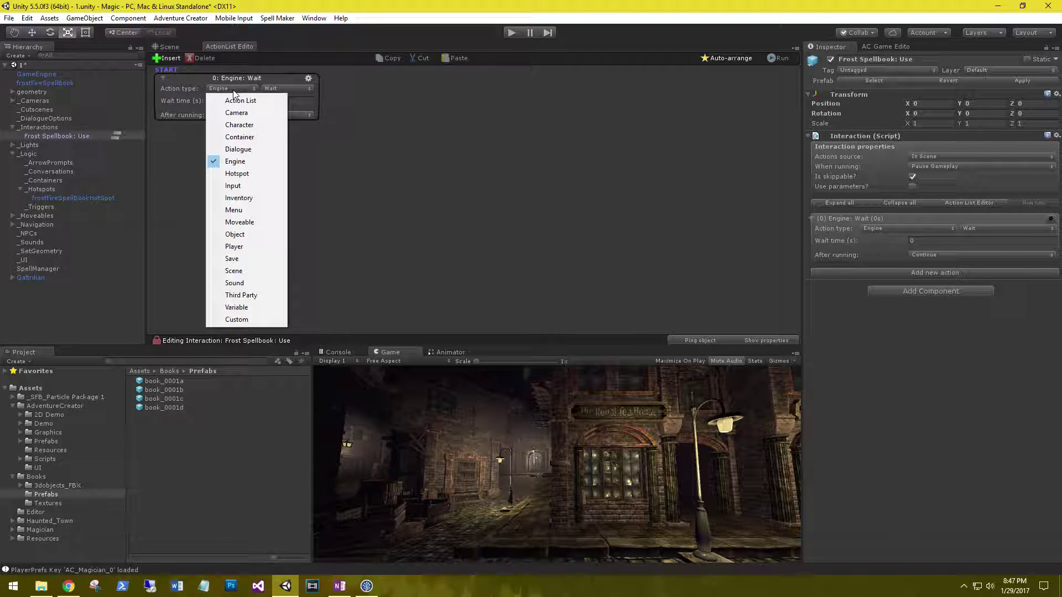
pyautogui.click(253, 173)
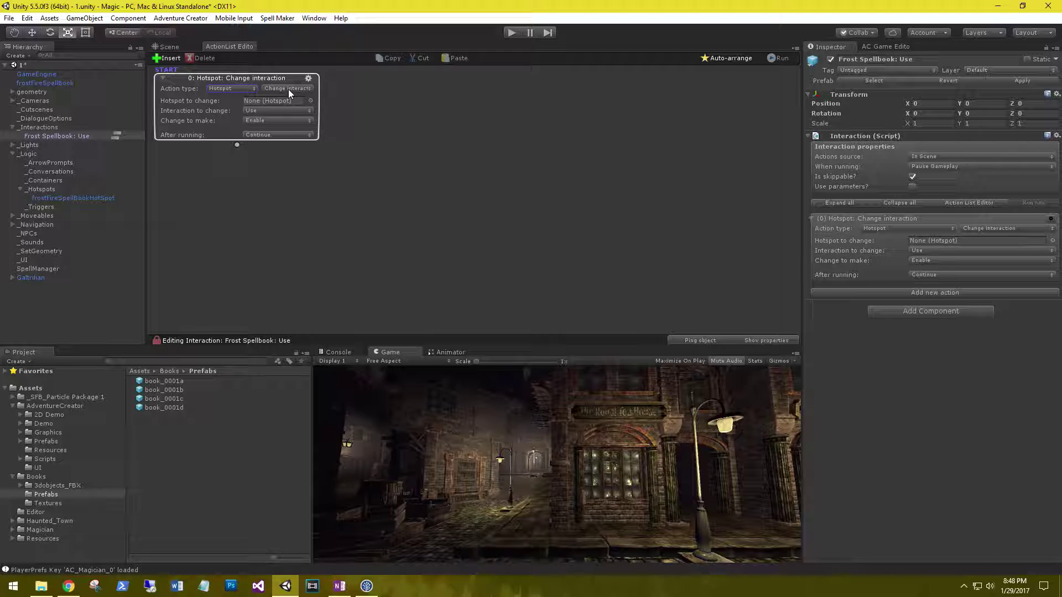
pyautogui.click(288, 89)
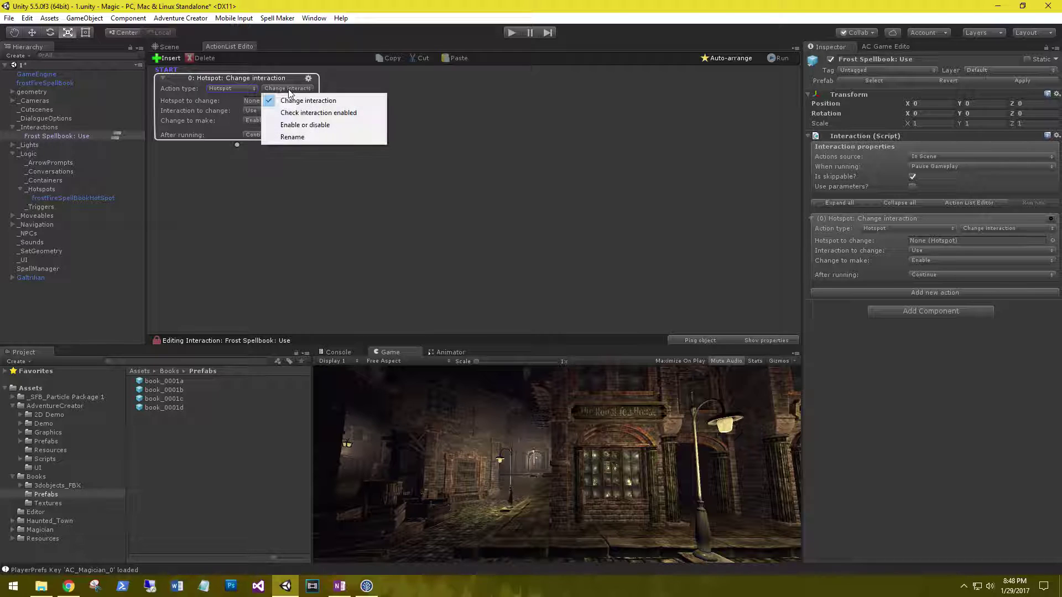
pyautogui.click(309, 126)
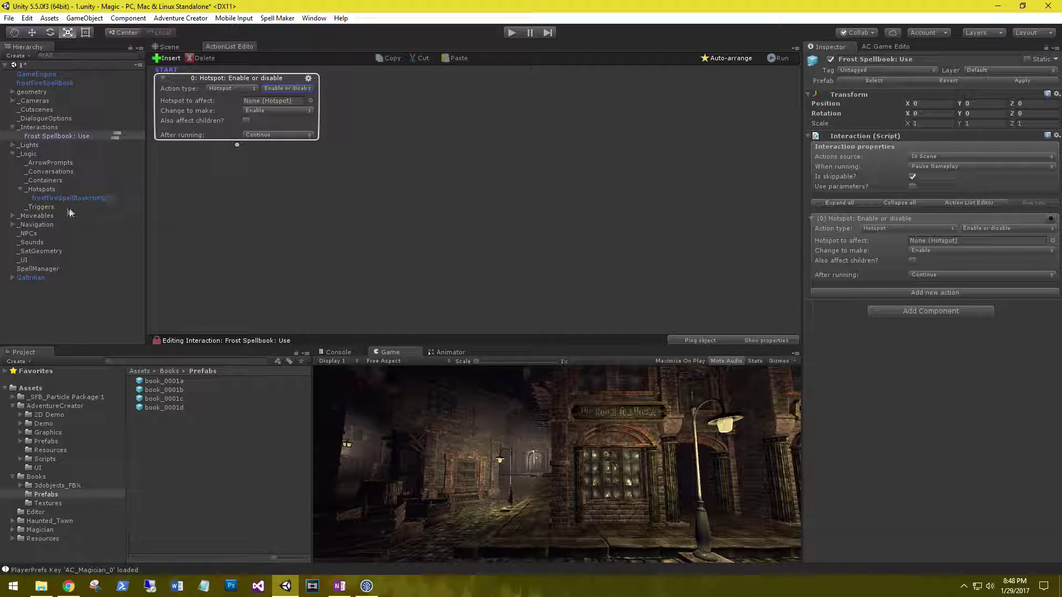
pyautogui.moveTo(59, 198); pyautogui.dragTo(263, 102)
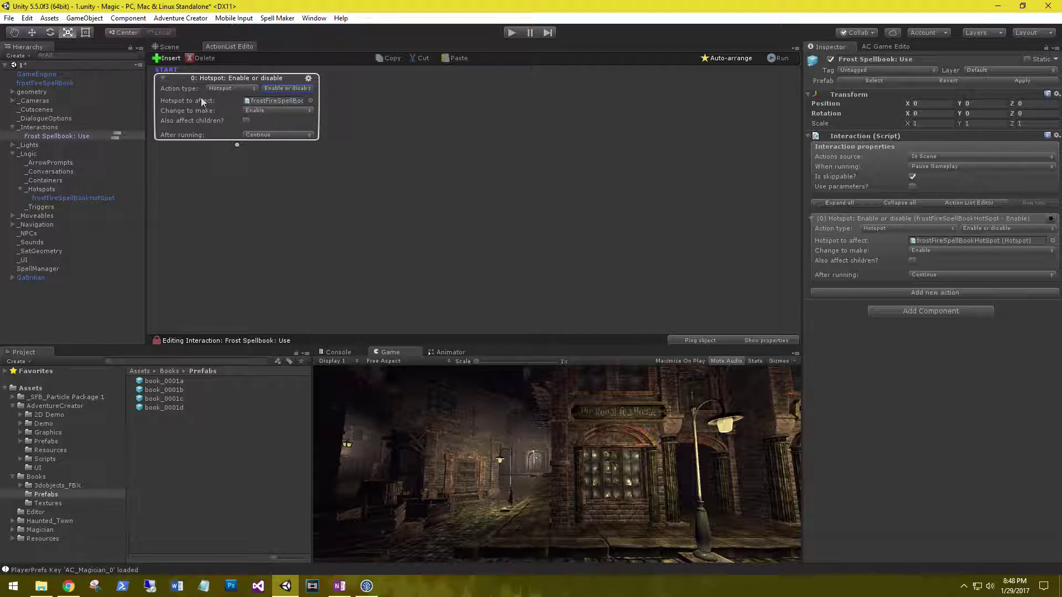
pyautogui.click(279, 110)
pyautogui.click(272, 133)
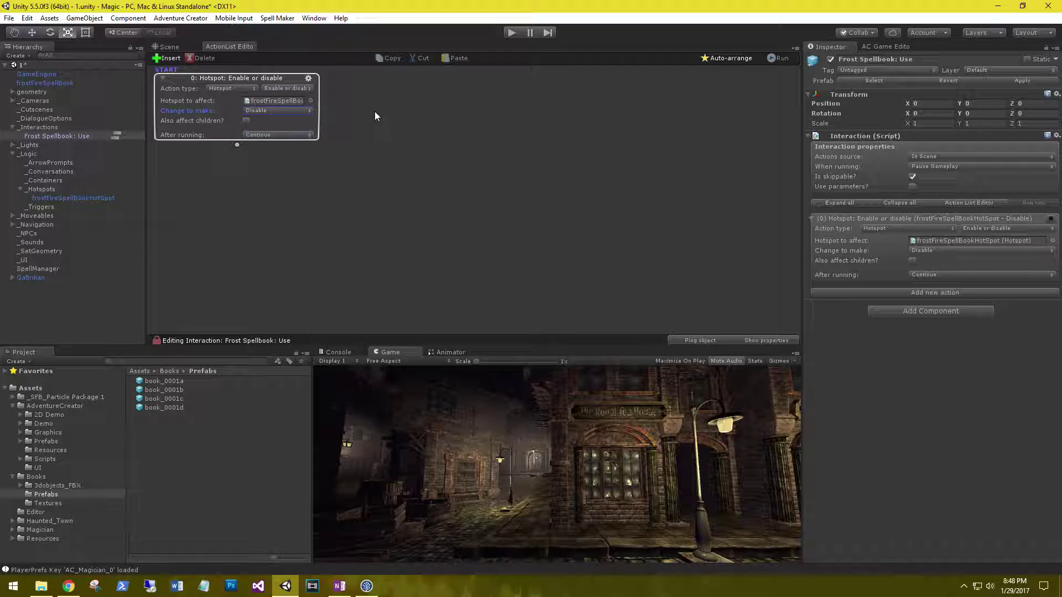
# Add a connected second action, Object: Visibility, that affects frostFireSpellBook and sets its visibility to Invisible
pyautogui.click(236, 145)
pyautogui.moveTo(215, 150); pyautogui.dragTo(240, 176)
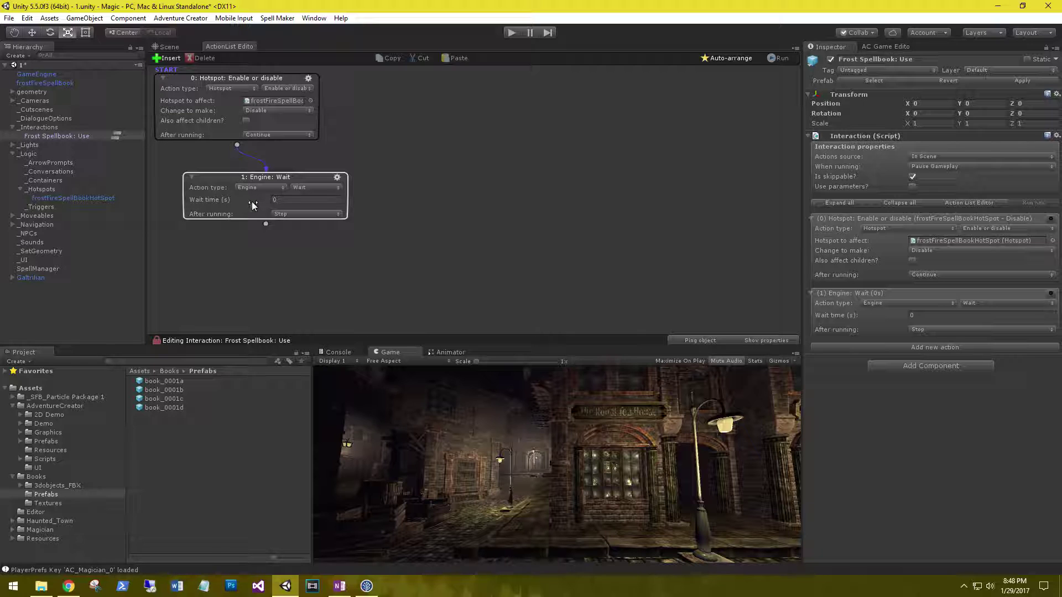
pyautogui.click(253, 188)
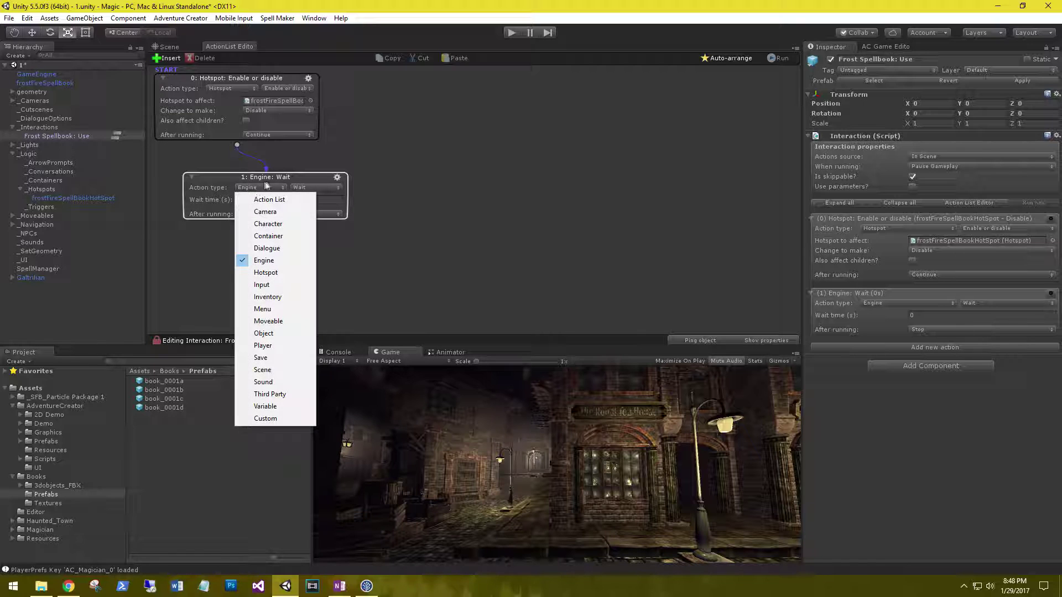
pyautogui.click(260, 356)
pyautogui.click(333, 188)
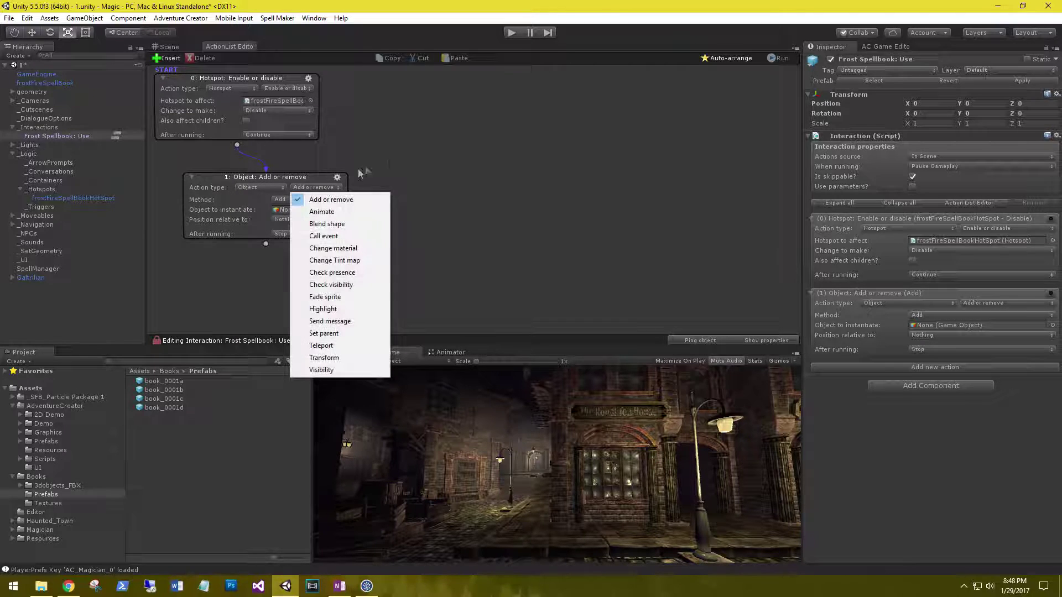
pyautogui.click(336, 370)
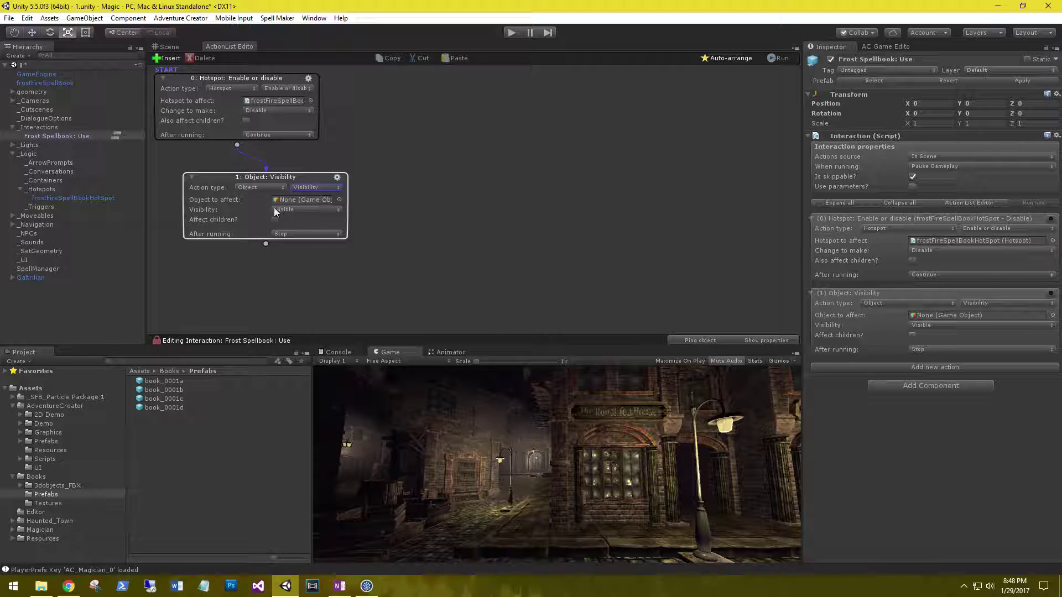
pyautogui.moveTo(43, 83); pyautogui.dragTo(284, 202)
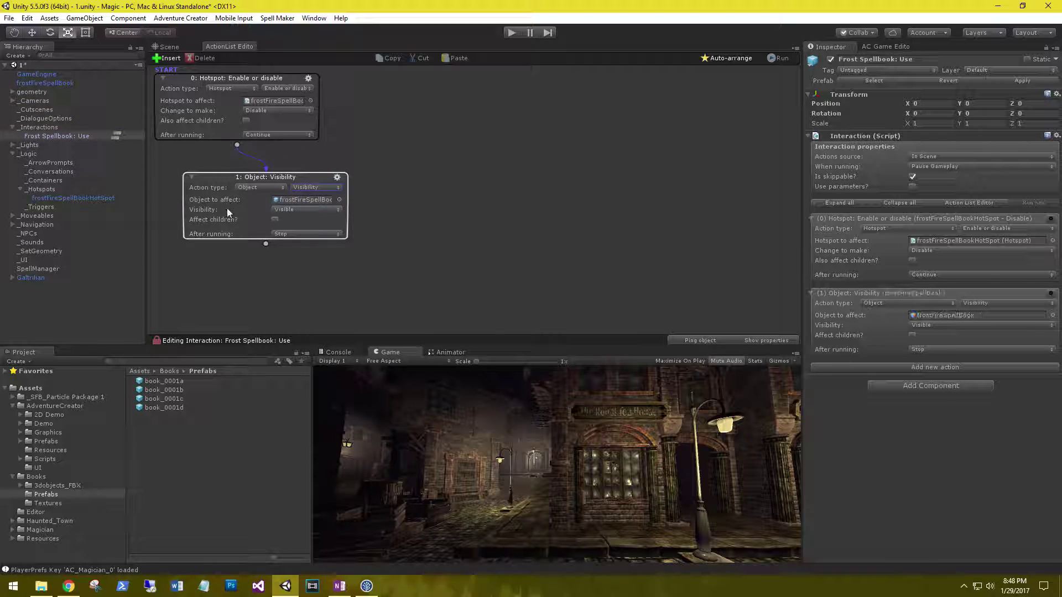
pyautogui.click(301, 210)
pyautogui.click(291, 234)
# Play-test the scene, bring up the in-game inventory and stop the test
pyautogui.click(512, 33)
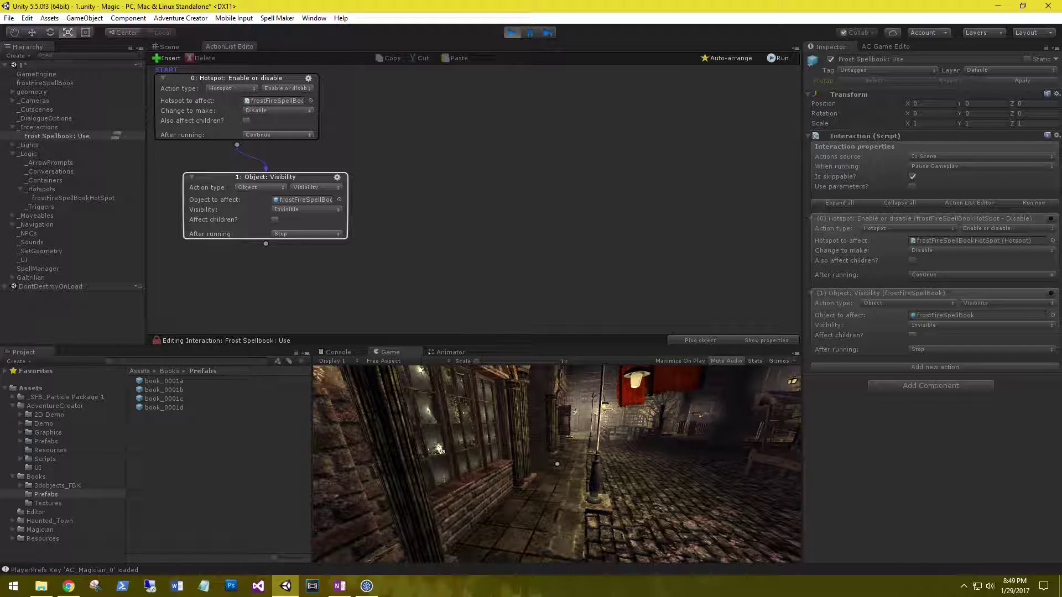
pyautogui.press('i')
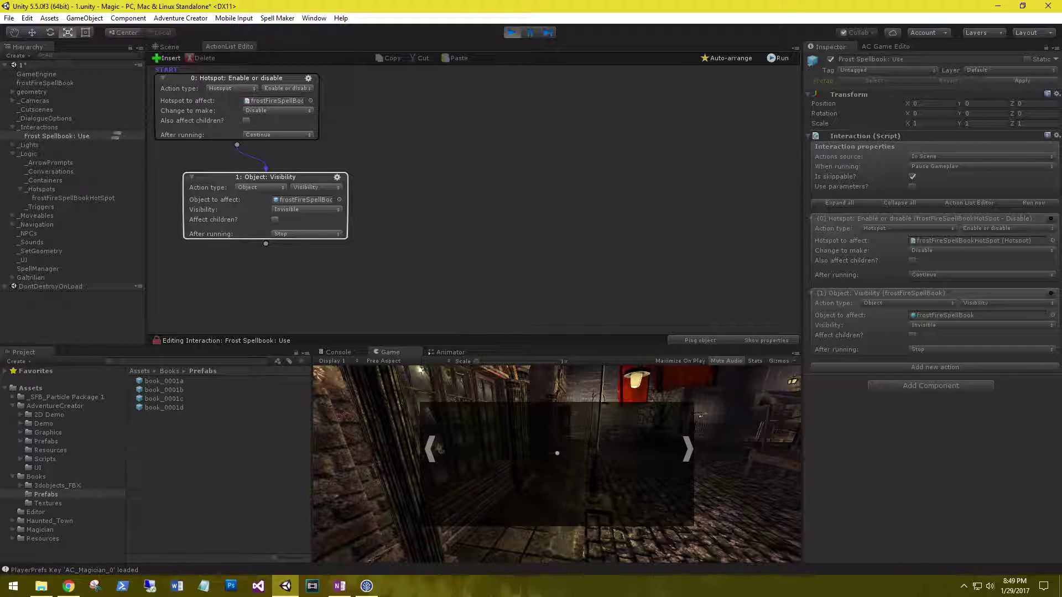
pyautogui.click(512, 33)
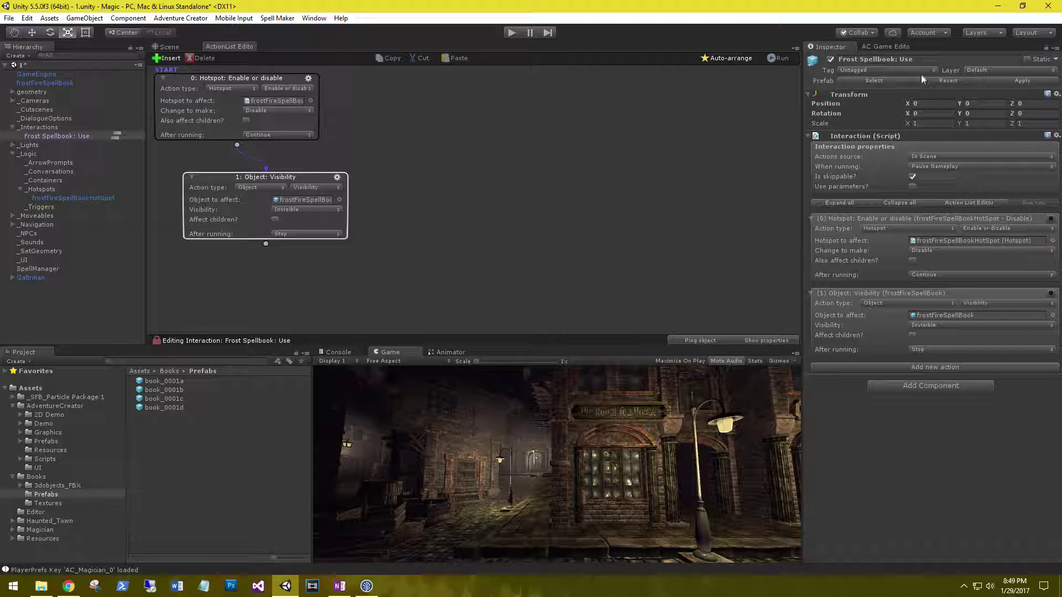
# Create an inventory item in the Inventory manager named "Frost Fire Spell Book" with the label "Frost Spellbook"
pyautogui.click(884, 47)
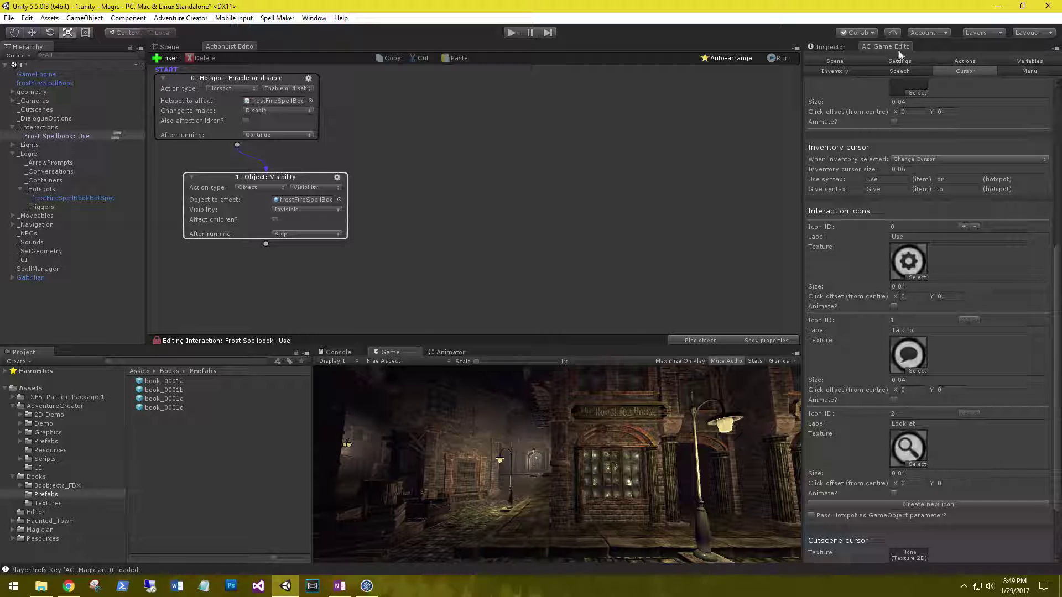
pyautogui.click(841, 70)
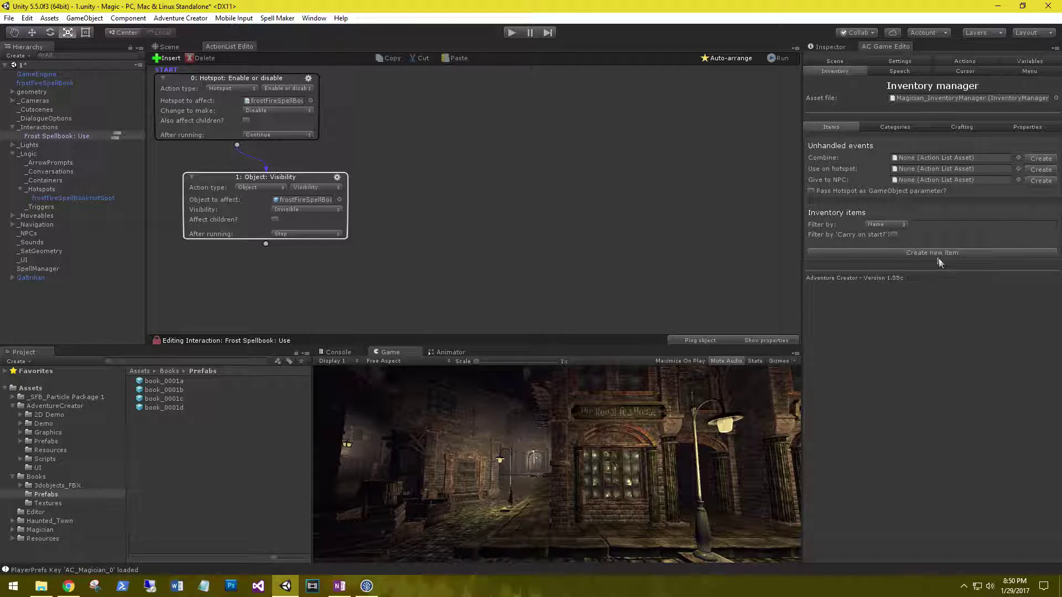
pyautogui.click(898, 255)
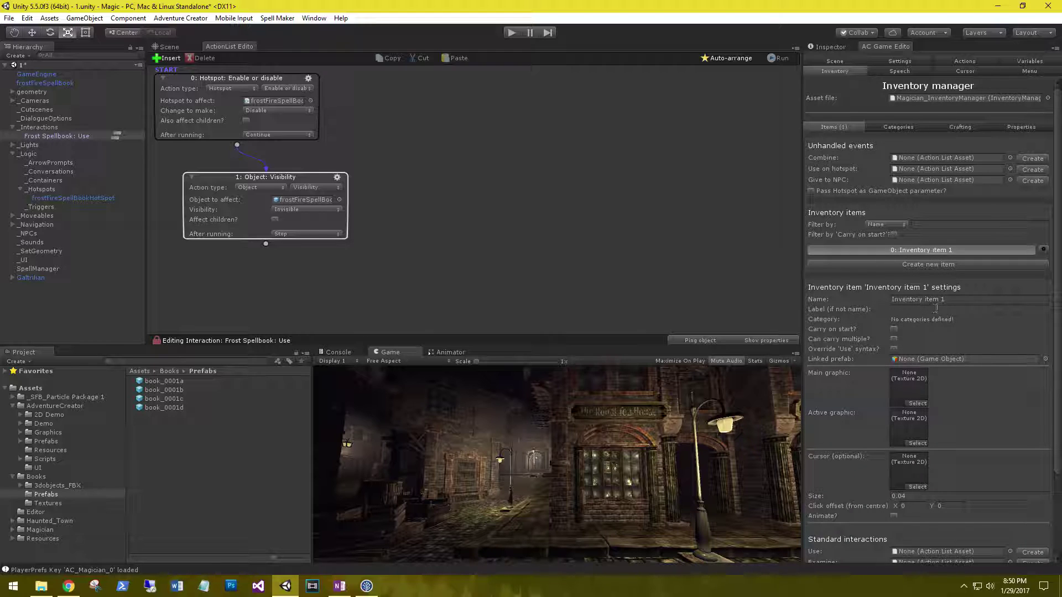
pyautogui.click(955, 299)
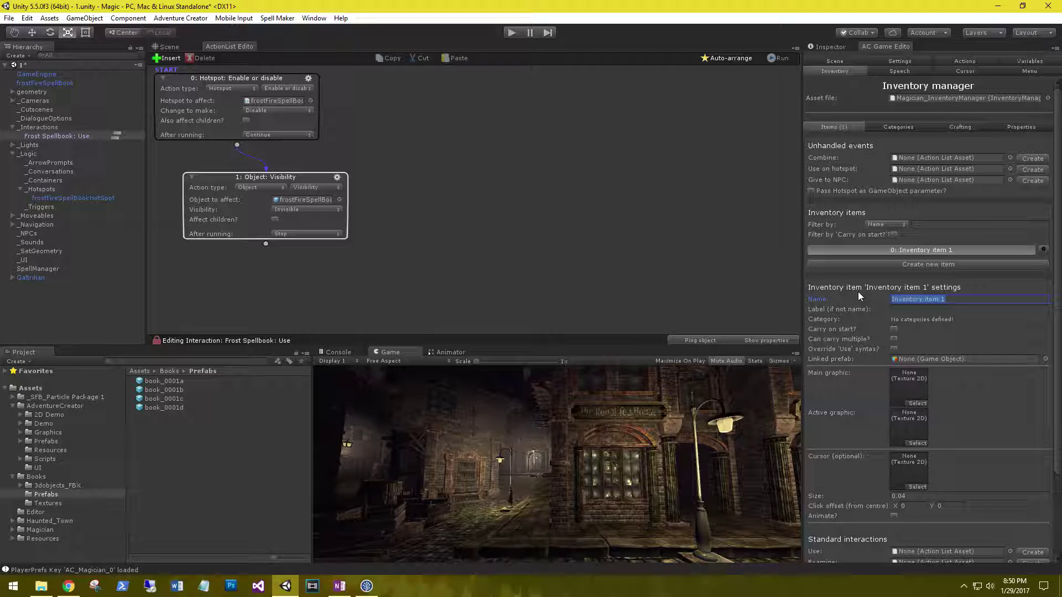
pyautogui.write('Frost Fi')
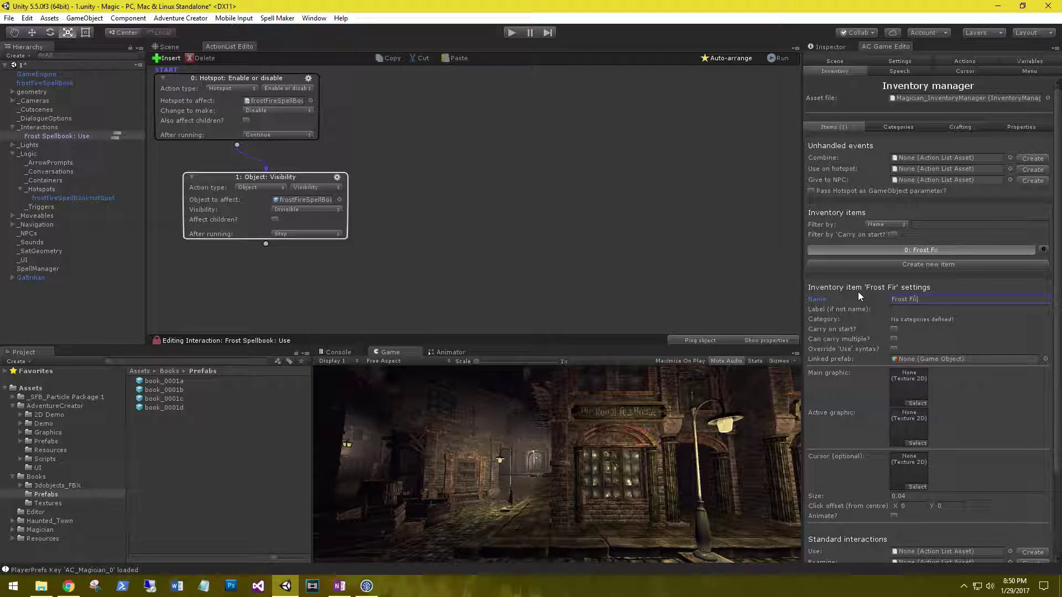
pyautogui.write('re Spell Booo')
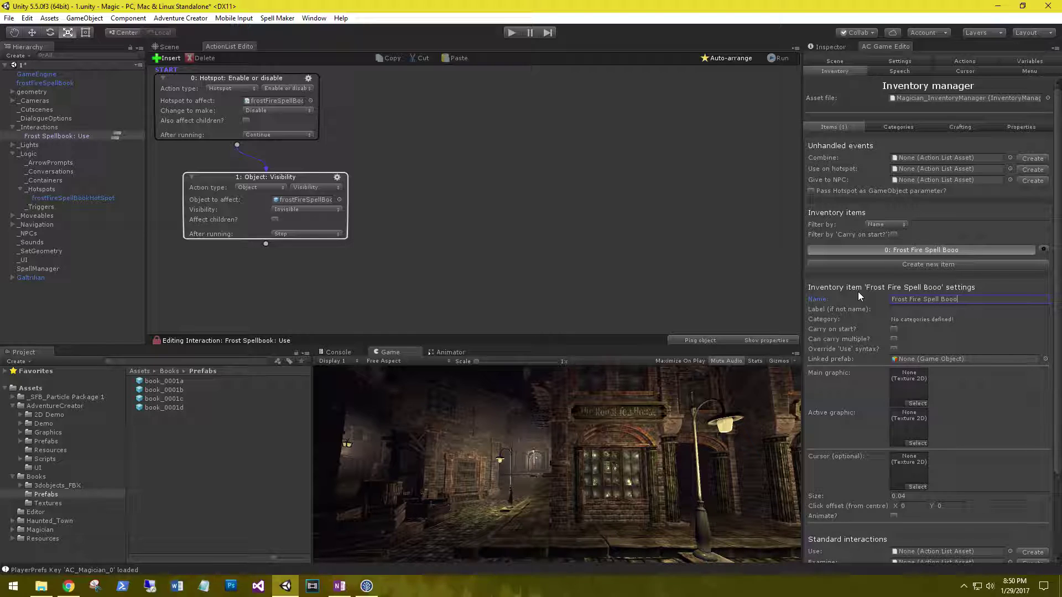
pyautogui.press('BackSpace')
pyautogui.write('k')
pyautogui.press('Return')
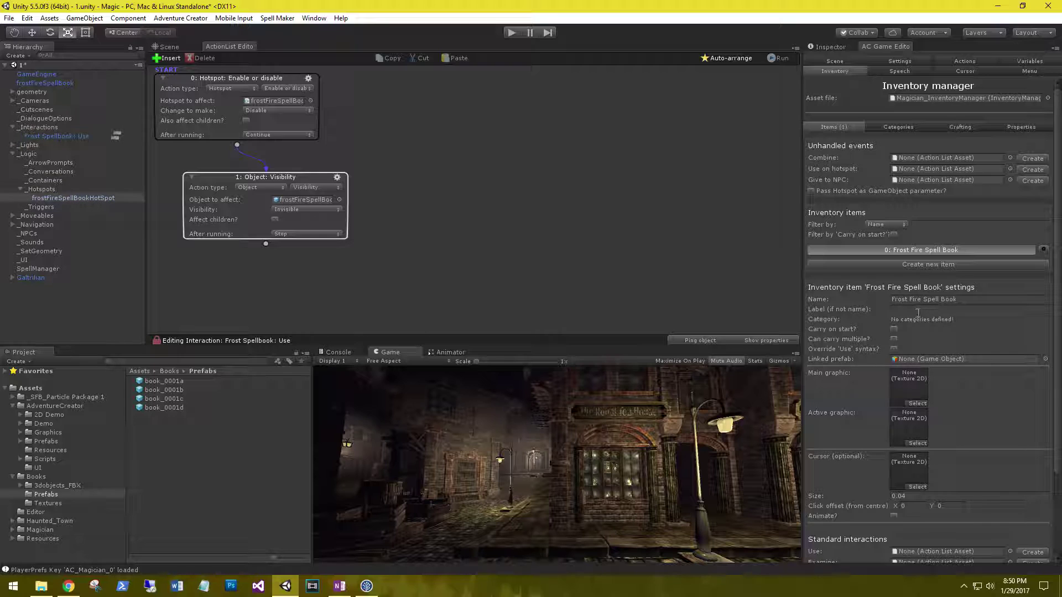
pyautogui.click(921, 309)
pyautogui.write('Frost Spellbook')
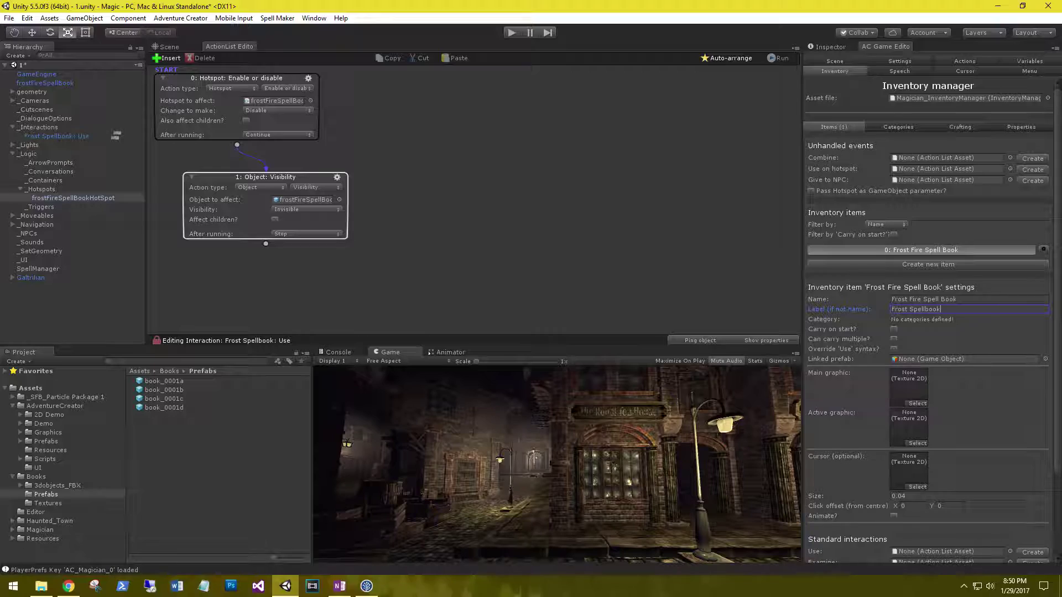
# Switch to File Explorer and look through the spell icon images in the painterly-spell-icons-1 folder
pyautogui.hotkey('alt', 'Tab')
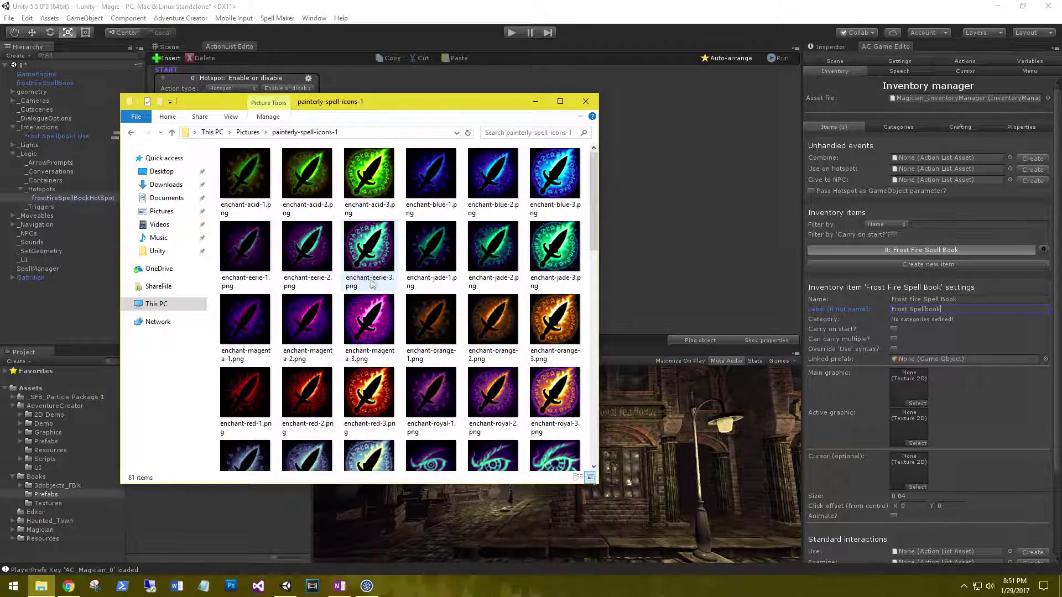
pyautogui.click(369, 319)
pyautogui.scroll(-10, 390, 316)
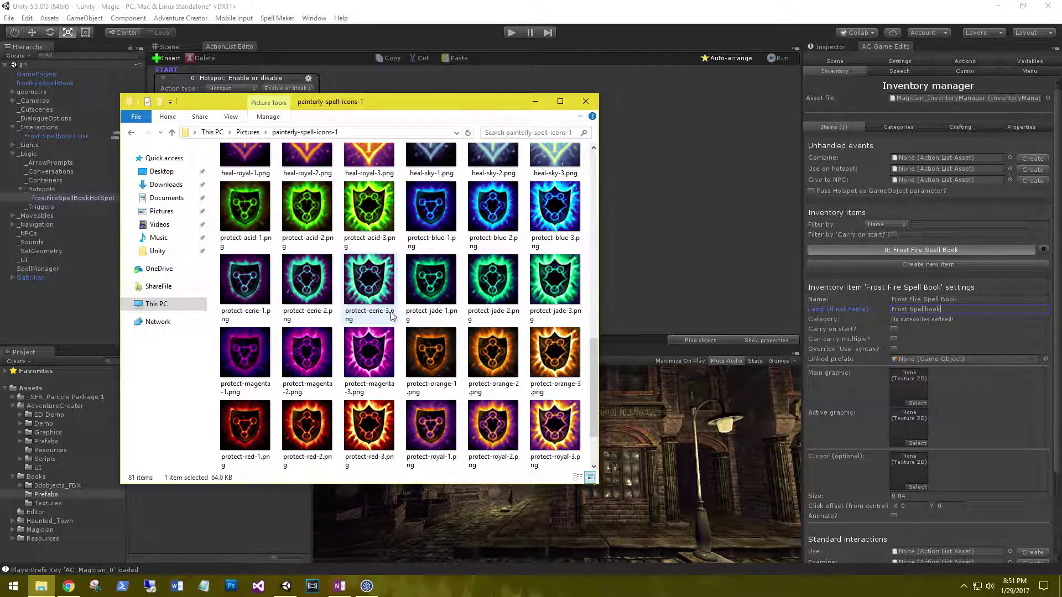
pyautogui.scroll(7, 390, 317)
pyautogui.scroll(-5, 468, 275)
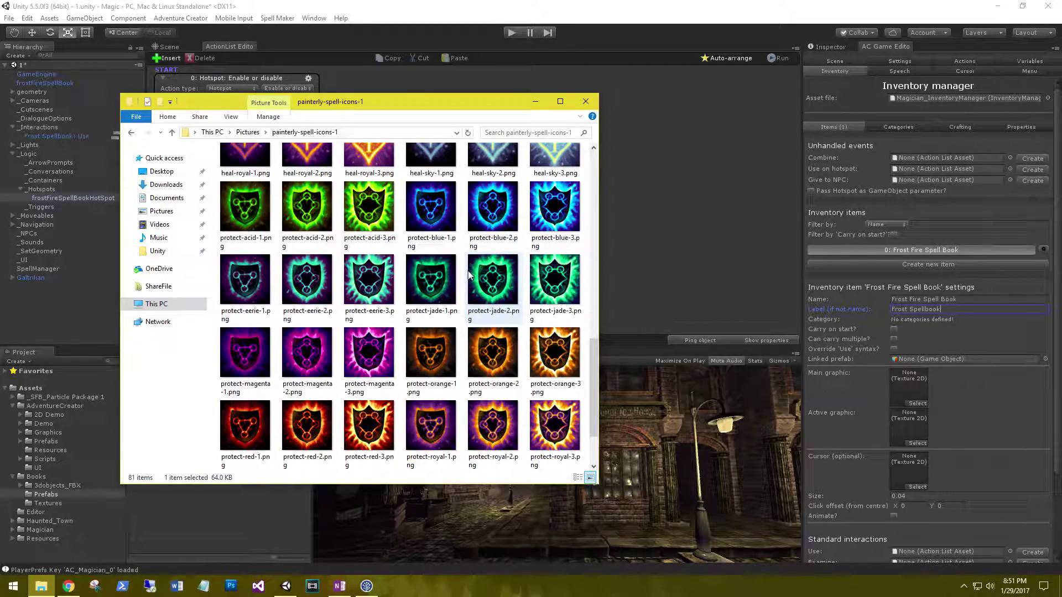
pyautogui.scroll(-2, 468, 275)
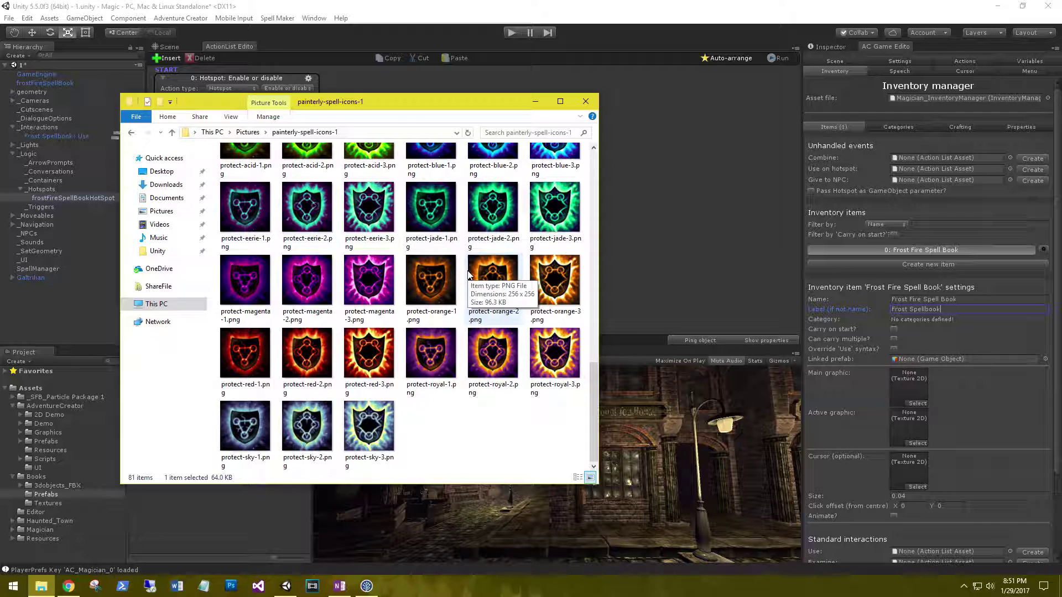
pyautogui.click(452, 435)
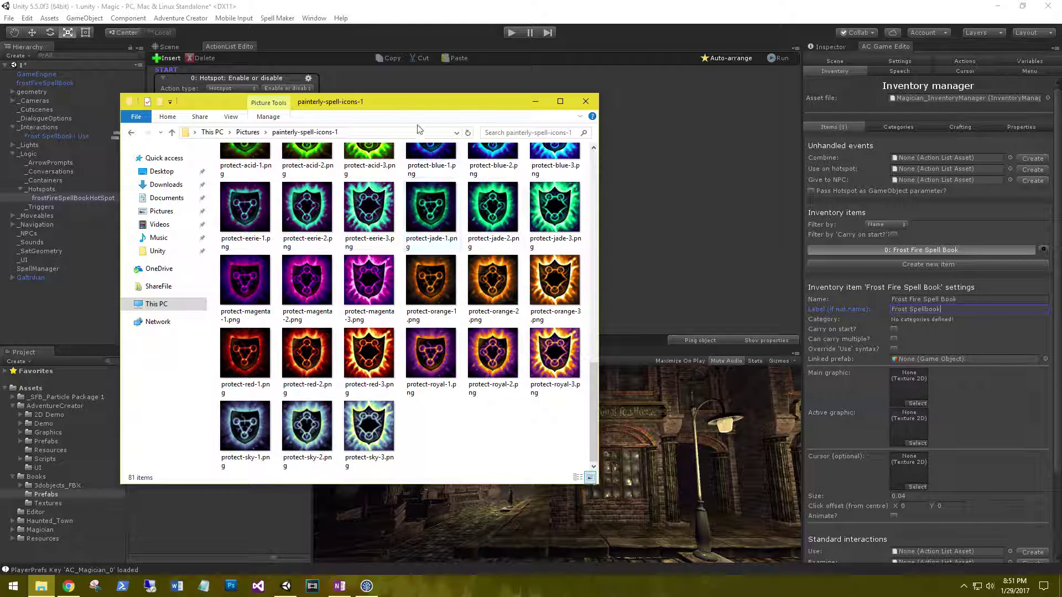
pyautogui.moveTo(456, 445); pyautogui.dragTo(284, 117)
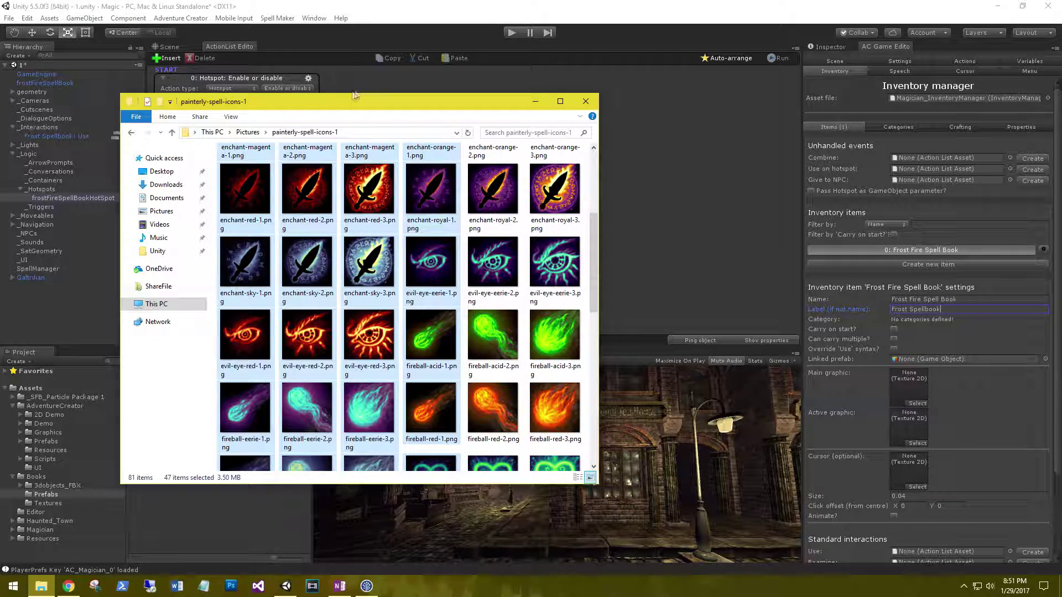
# Return to Unity, create a folder named "Art" inside the Magician assets folder and open it
pyautogui.click(34, 529)
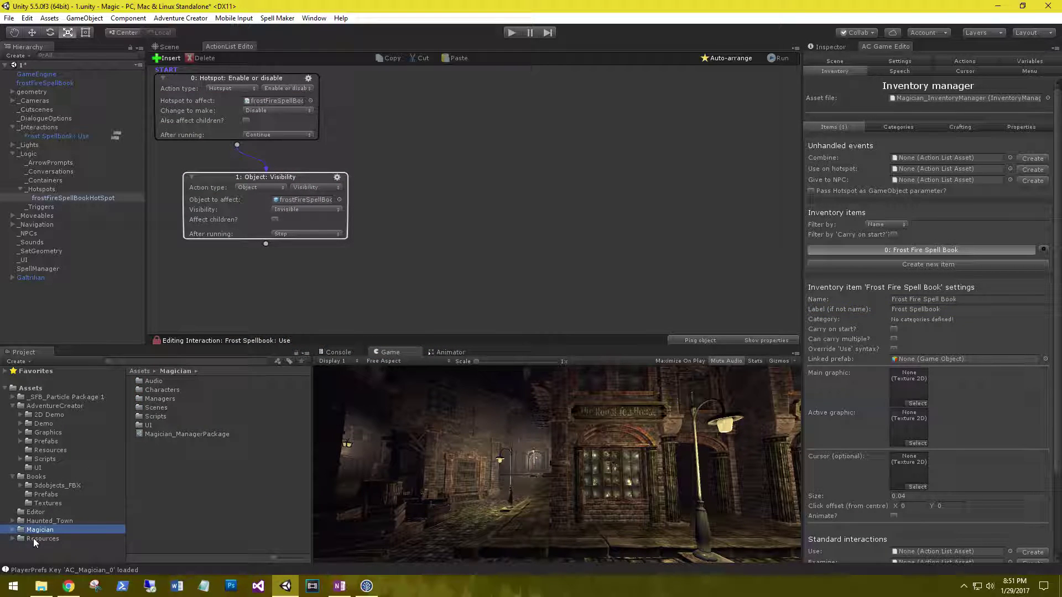
pyautogui.rightClick(157, 473)
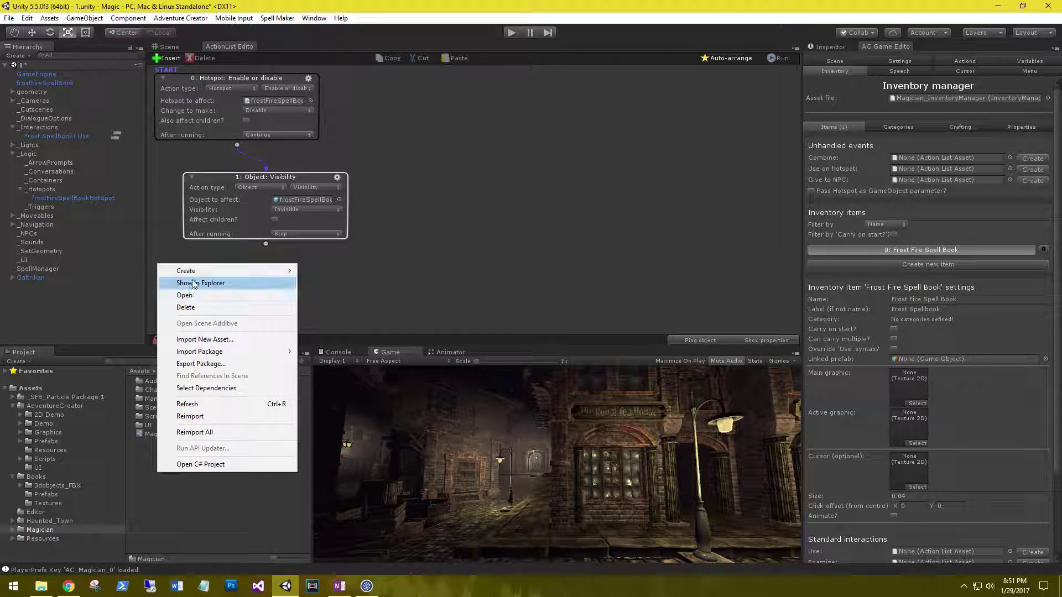
pyautogui.moveTo(221, 274)
pyautogui.click(323, 271)
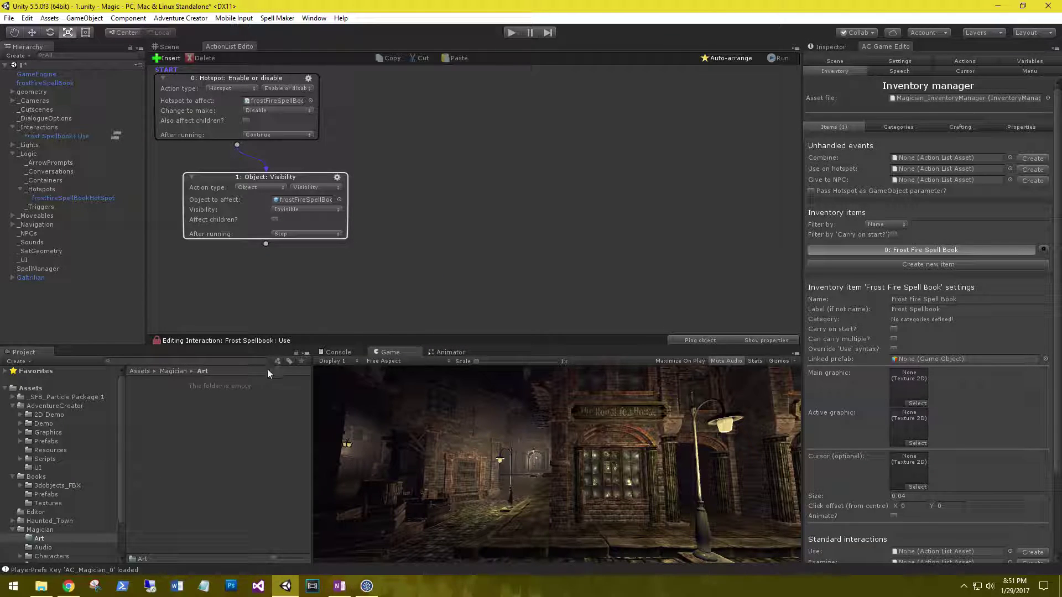
# Create a folder named "Spells" inside the Magician Art folder and open it
pyautogui.rightClick(169, 432)
pyautogui.moveTo(238, 226)
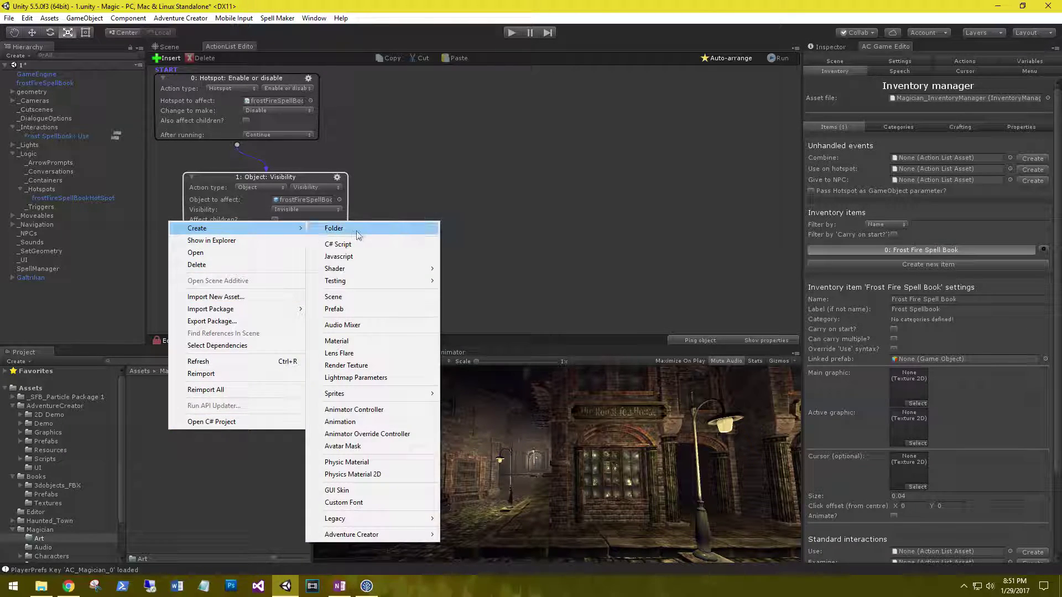
pyautogui.click(360, 231)
pyautogui.write('Spells')
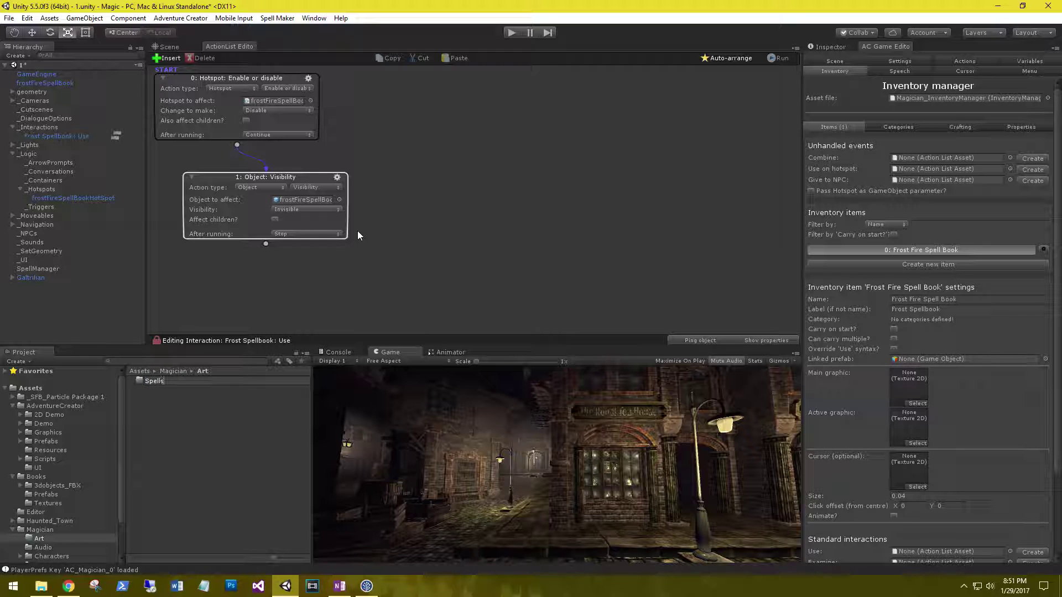
pyautogui.press('Return')
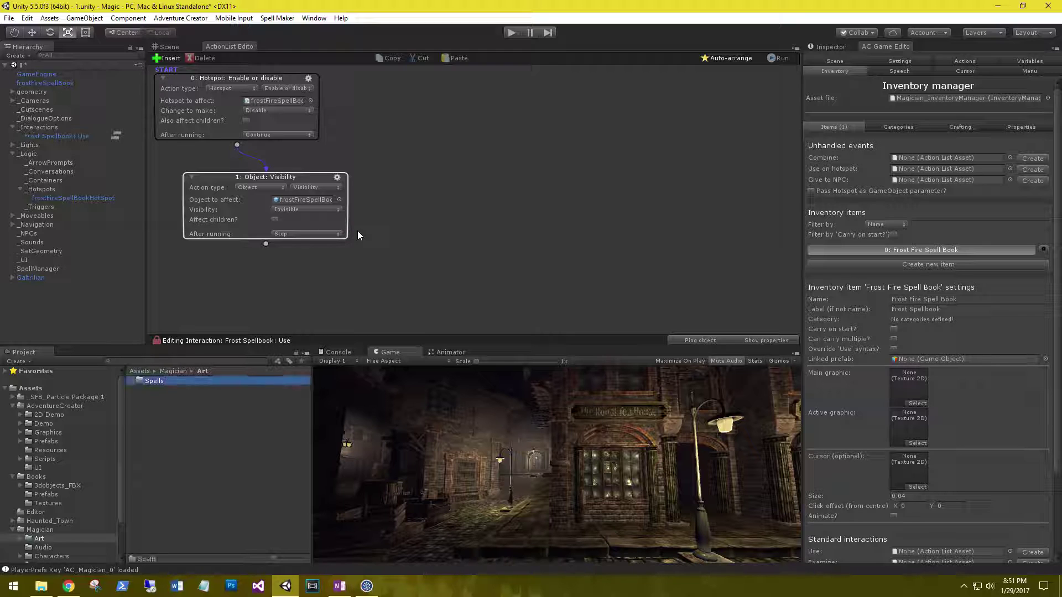
pyautogui.press('Return')
# Import all the icon images from File Explorer's painterly-spell-icons-1 folder into Unity's Magician/Art/Spells folder
pyautogui.click(42, 586)
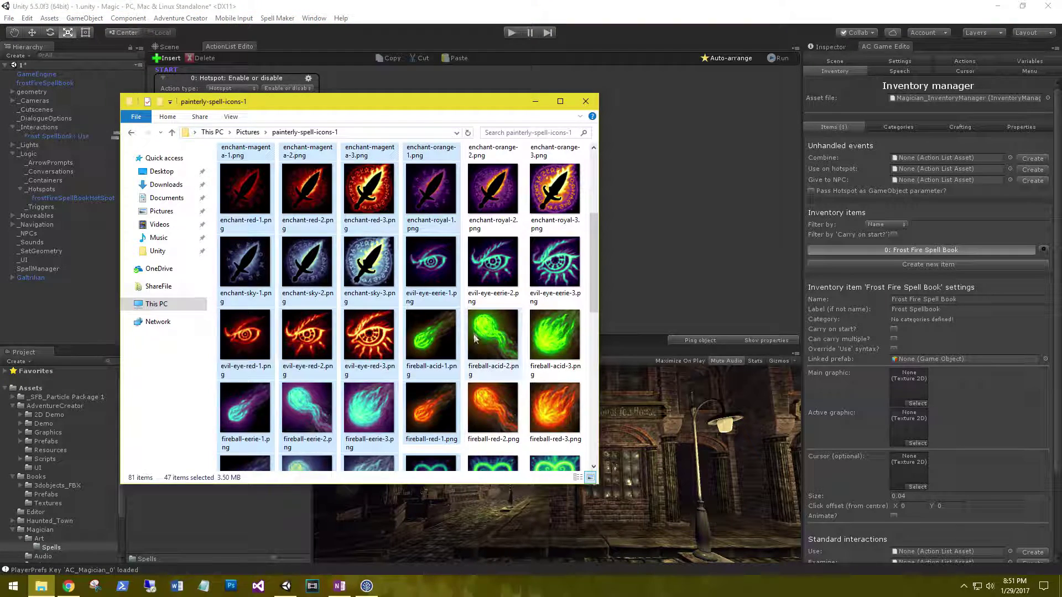
pyautogui.click(431, 338)
pyautogui.hotkey('ctrl', 'a')
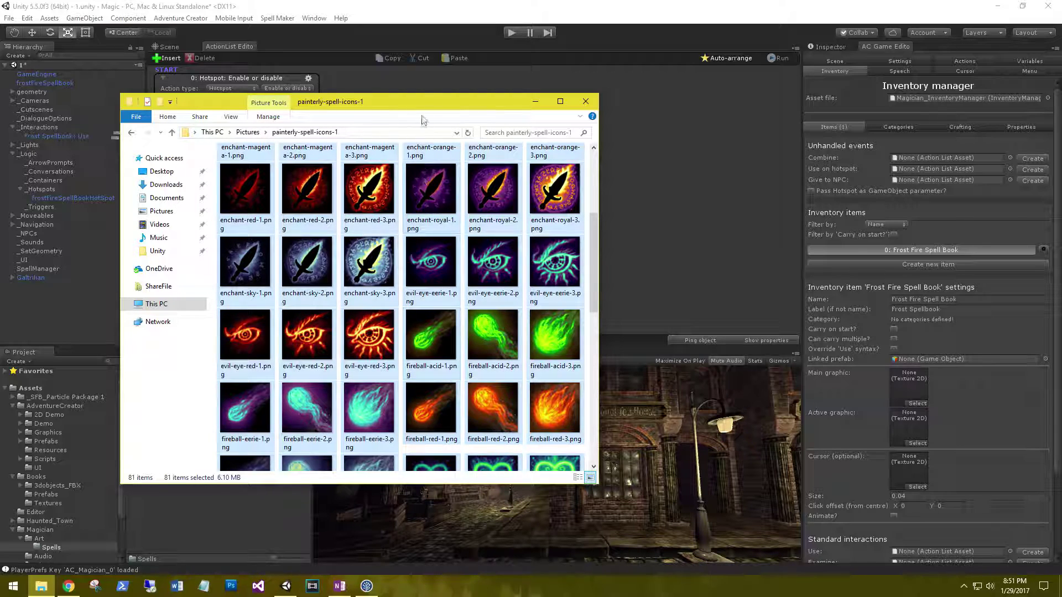
pyautogui.moveTo(421, 101); pyautogui.dragTo(712, 43)
pyautogui.moveTo(603, 117); pyautogui.dragTo(180, 446)
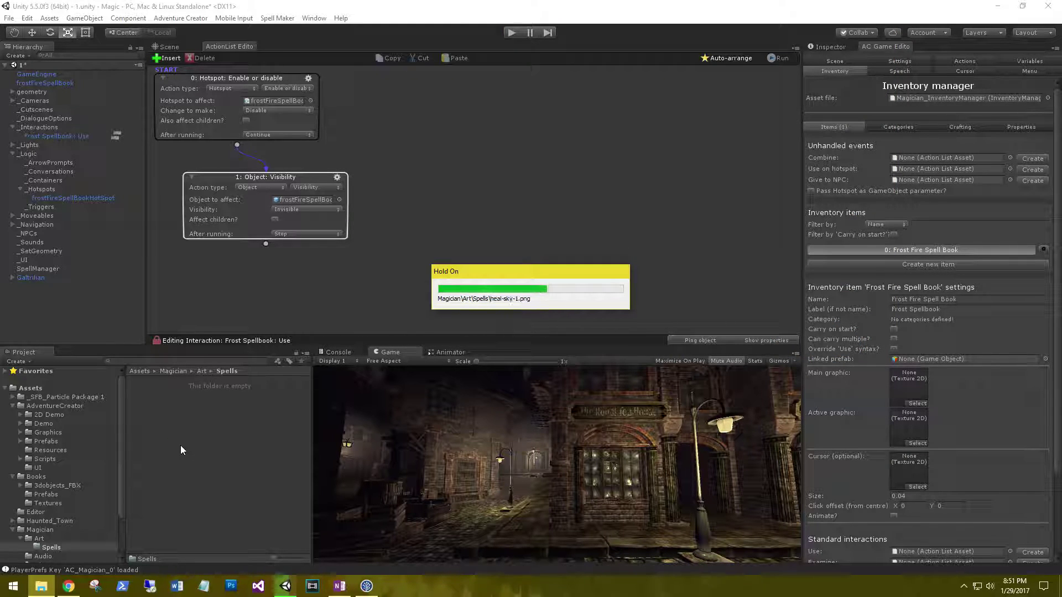
# Check the blue enchant icons in File Explorer, then assign enchant-blue-1 as the spell book item's main graphic and enchant-blue-3 as its active graphic
pyautogui.click(43, 590)
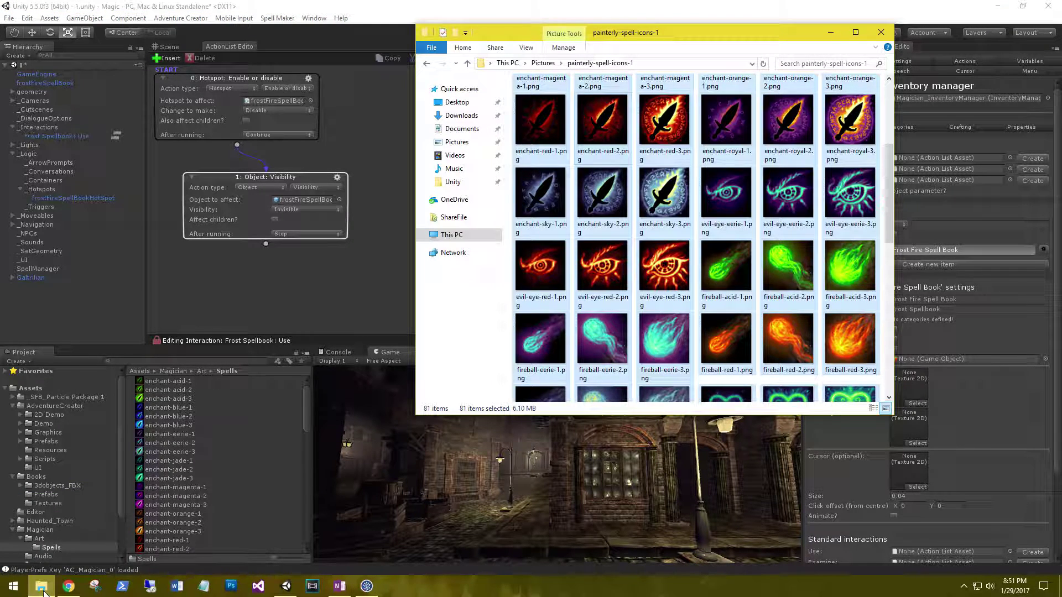
pyautogui.click(555, 314)
pyautogui.scroll(3, 555, 314)
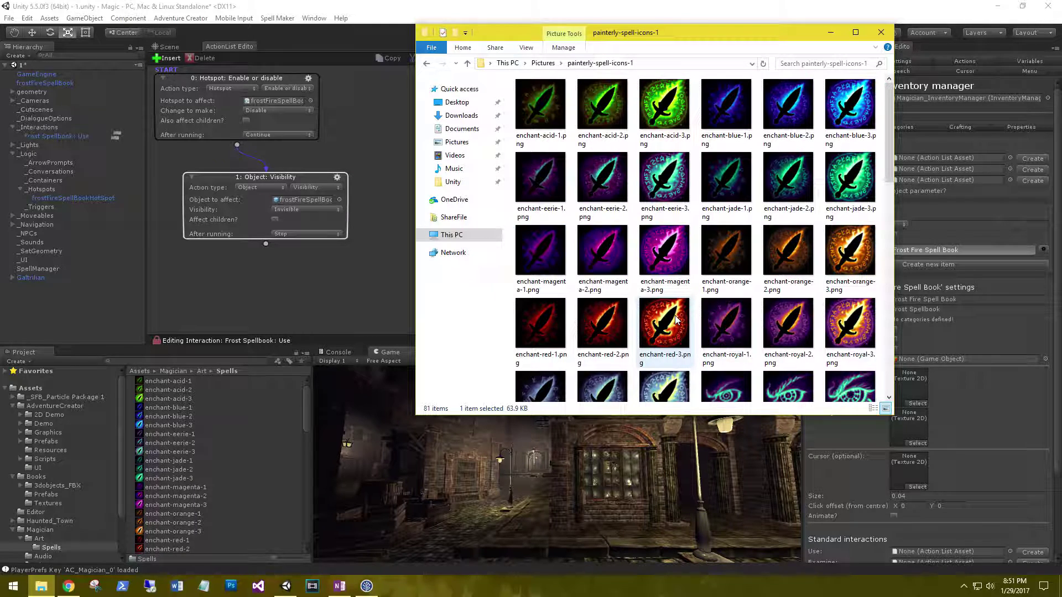
pyautogui.click(724, 143)
pyautogui.moveTo(769, 34); pyautogui.dragTo(617, 63)
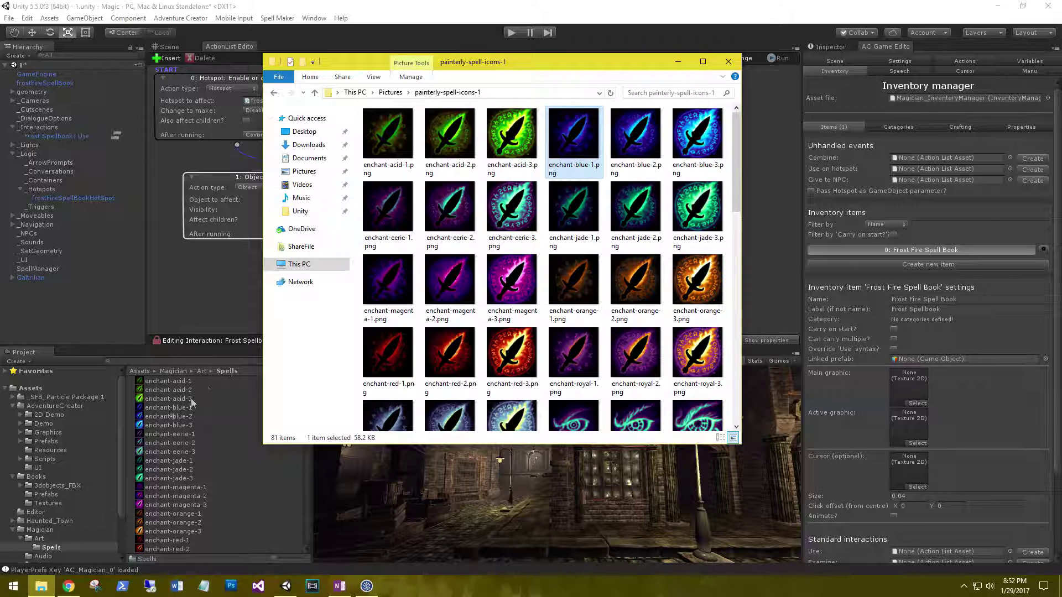
pyautogui.click(160, 408)
pyautogui.moveTo(160, 408); pyautogui.dragTo(902, 392)
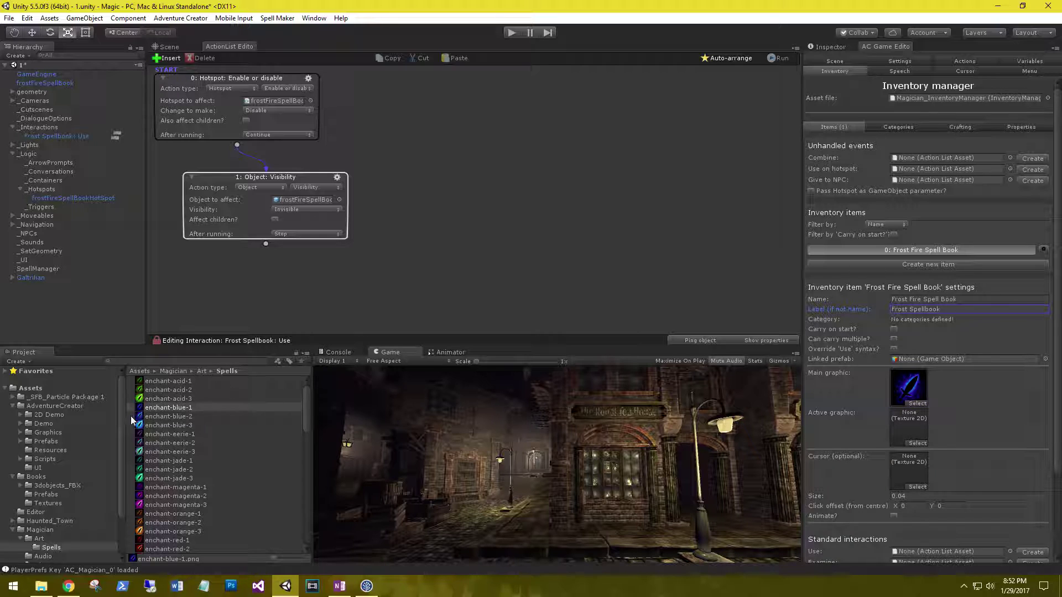
pyautogui.click(159, 427)
pyautogui.moveTo(158, 429); pyautogui.dragTo(906, 432)
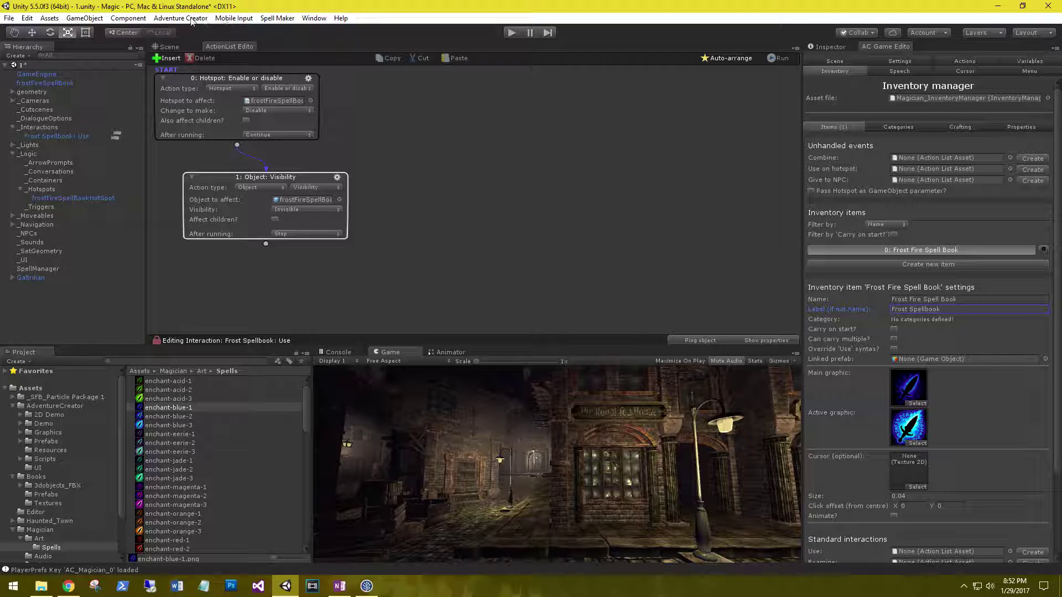
# Add a third action connected after Object: Visibility, Inventory: Add or remove, with method Add and item Frost Fire Spell Book
pyautogui.moveTo(266, 244); pyautogui.dragTo(302, 267)
pyautogui.click(311, 272)
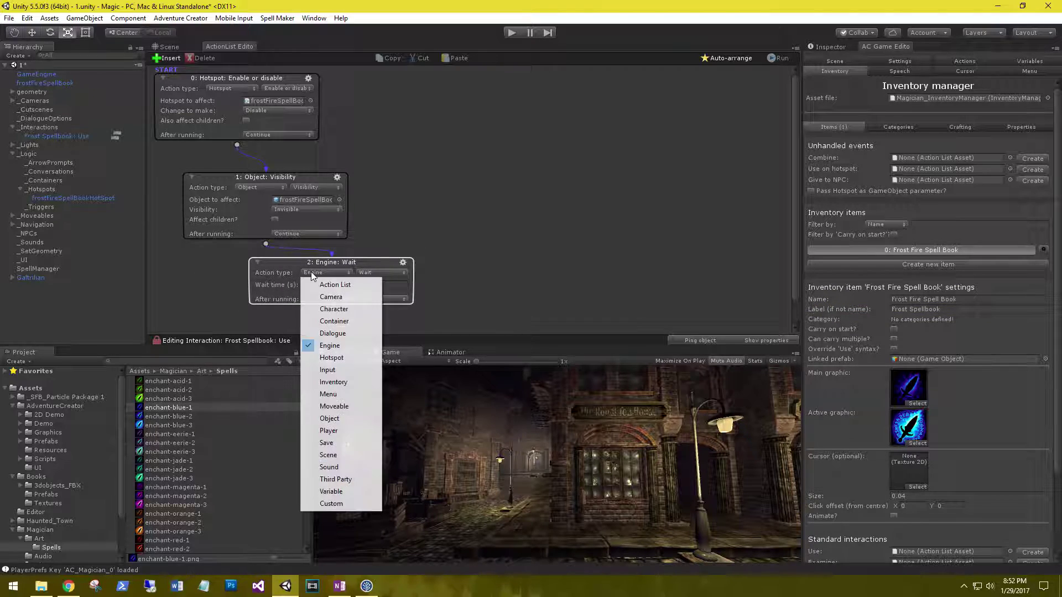
pyautogui.click(345, 383)
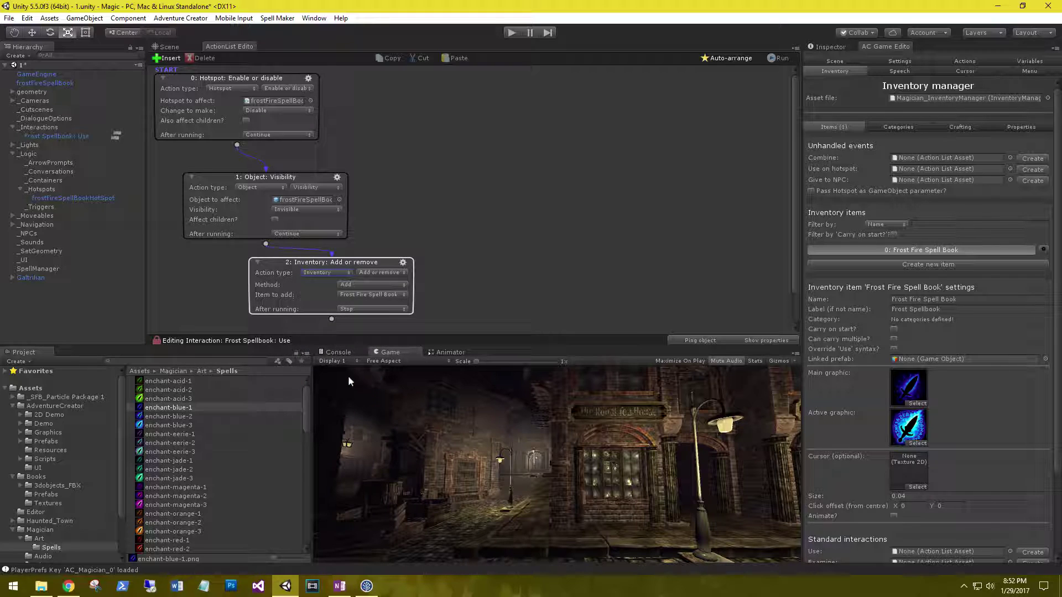
pyautogui.click(363, 295)
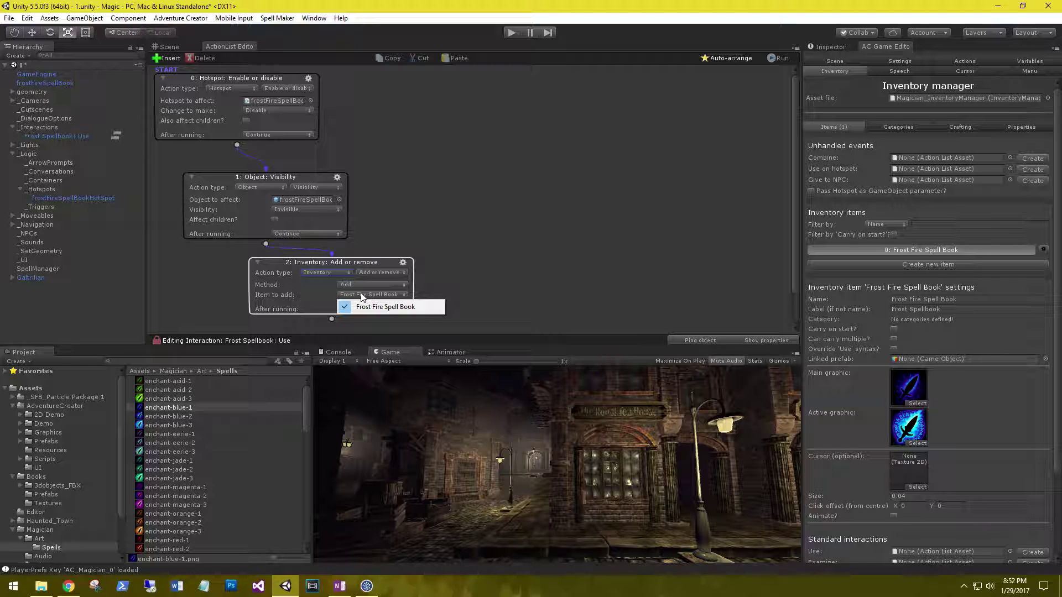
pyautogui.click(501, 279)
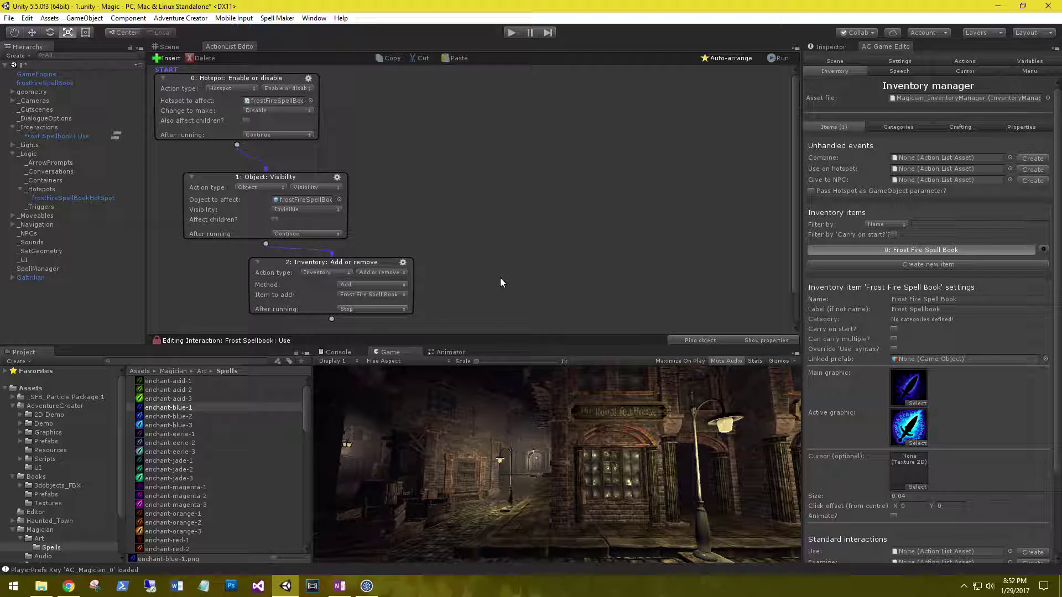
# Play-test picking up the spell book, open the in-game inventory, select the Frost Spellbook item and close the inventory
pyautogui.click(509, 33)
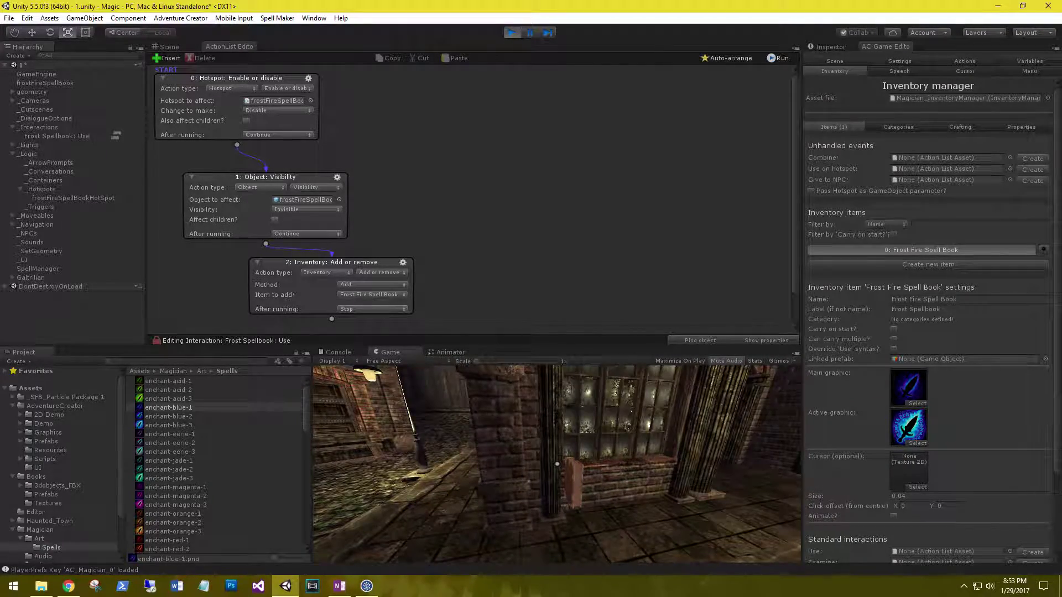
pyautogui.click(557, 463)
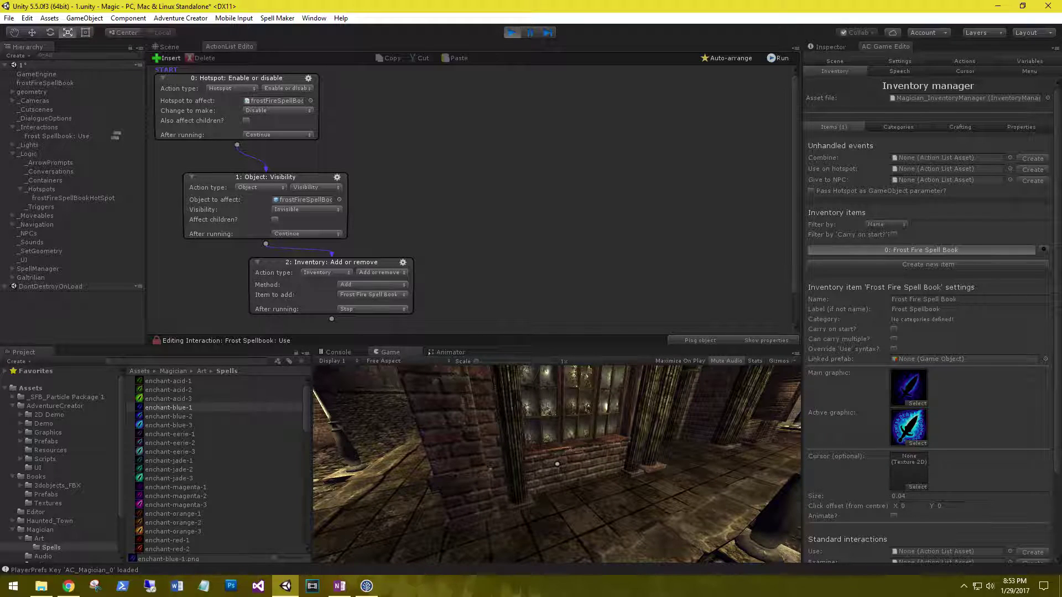
pyautogui.press('i')
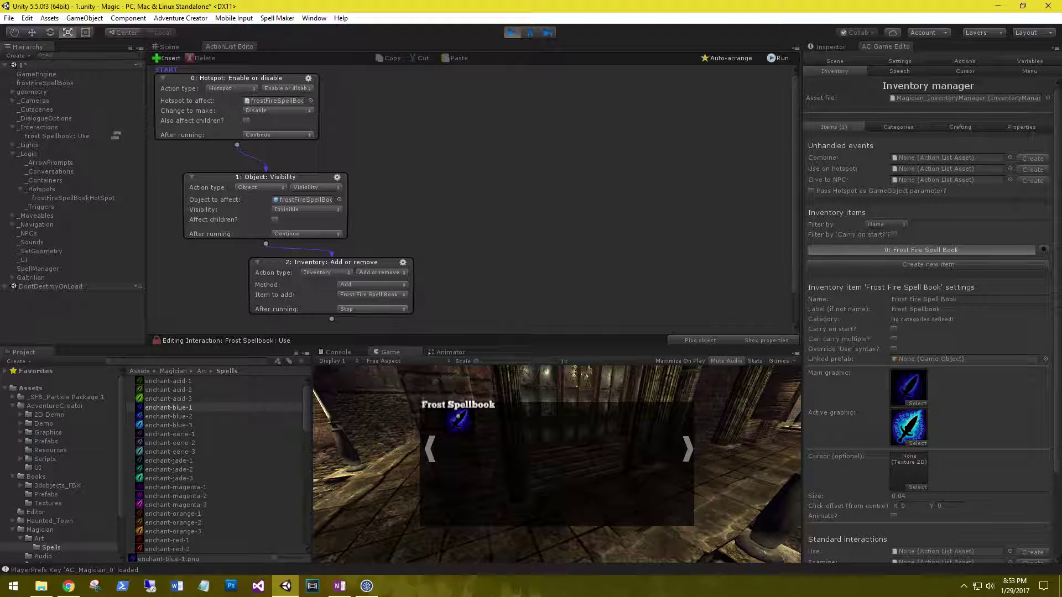
pyautogui.click(459, 422)
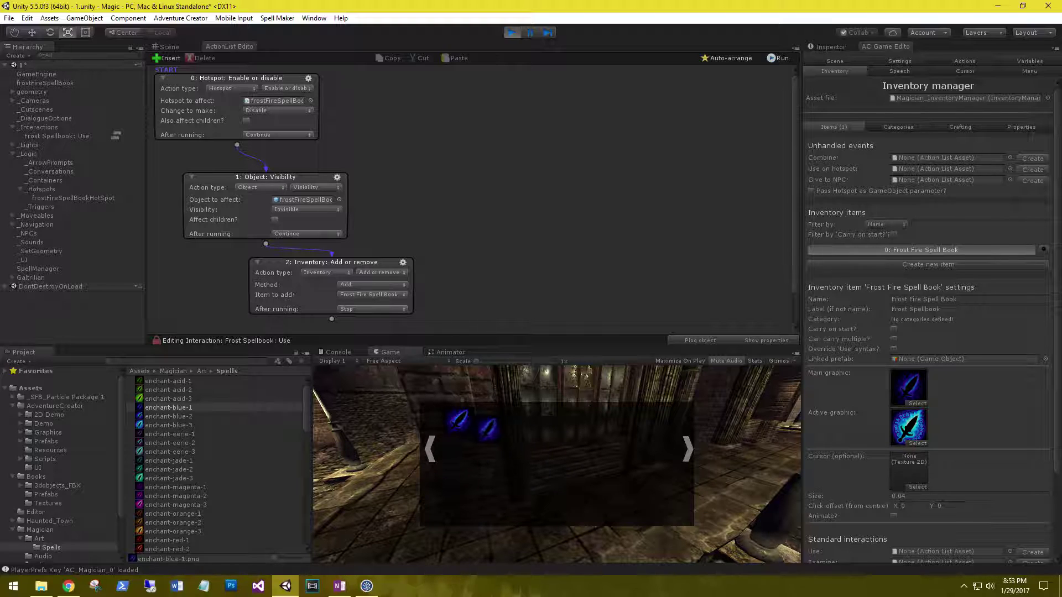
pyautogui.press('i')
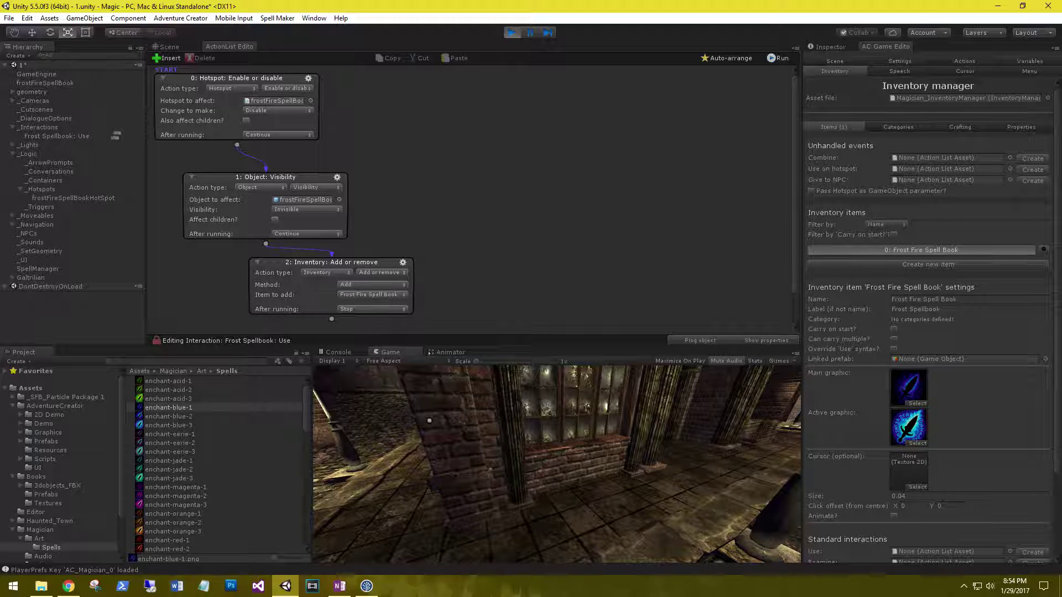